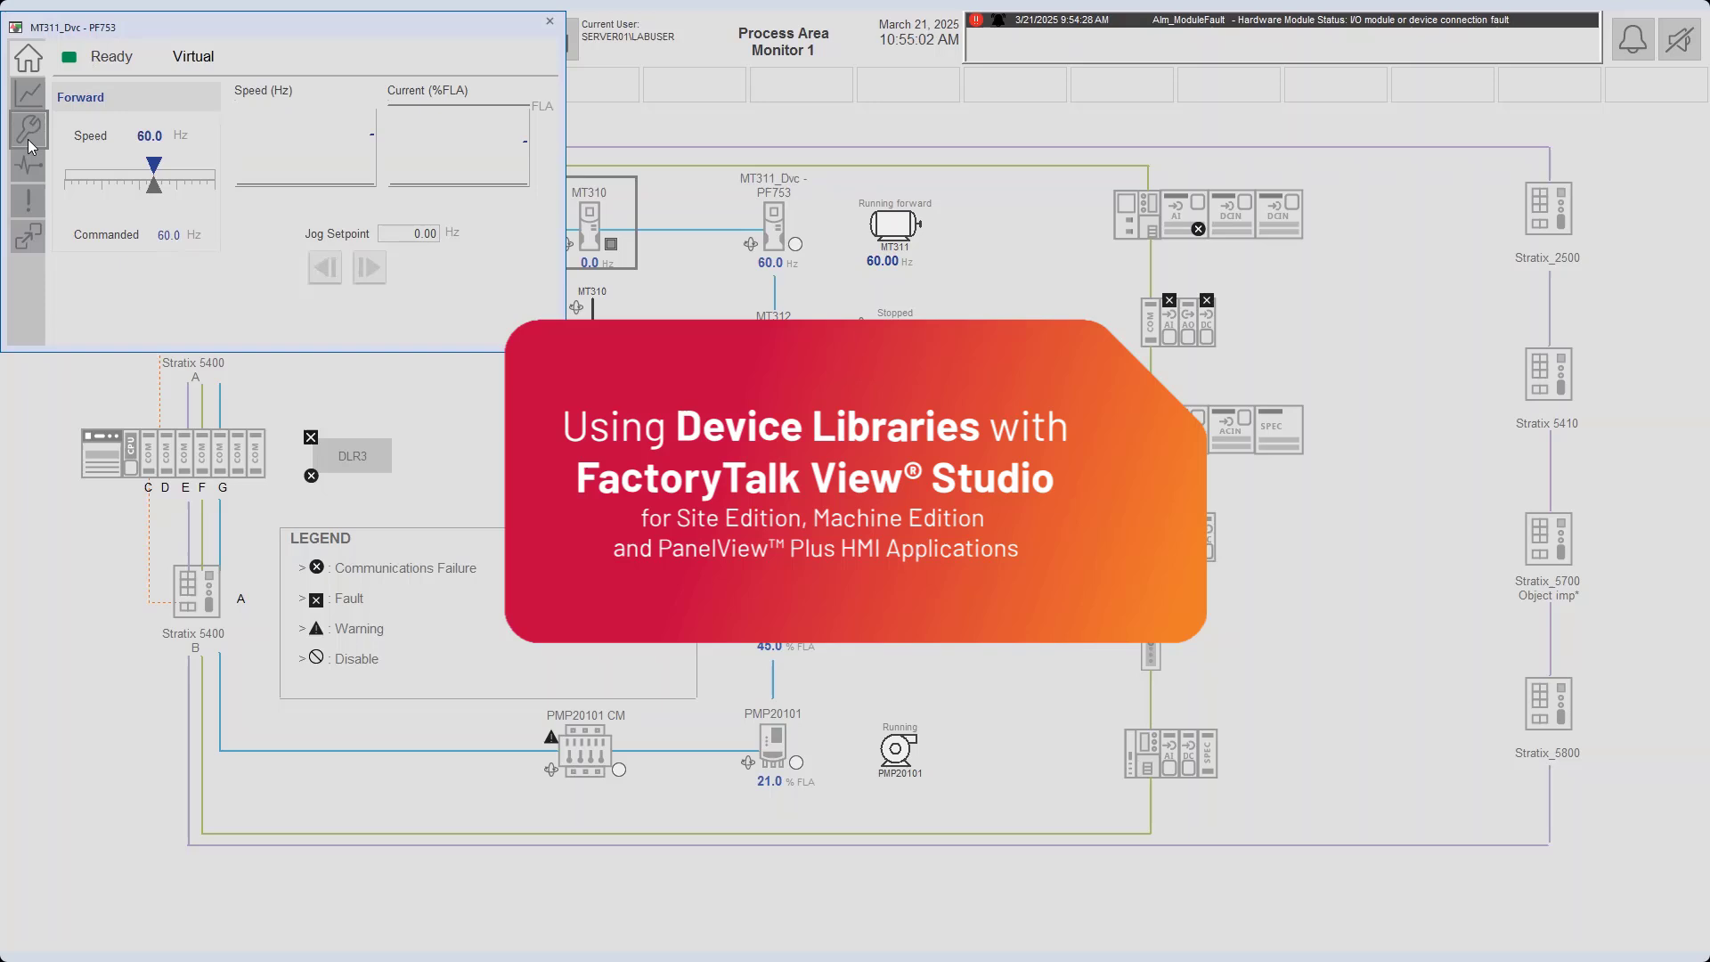
- Review the MT311 torque high alarm, the PMP20101 Unbalance alarm details, then pump vibration readings
click(28, 201)
click(472, 142)
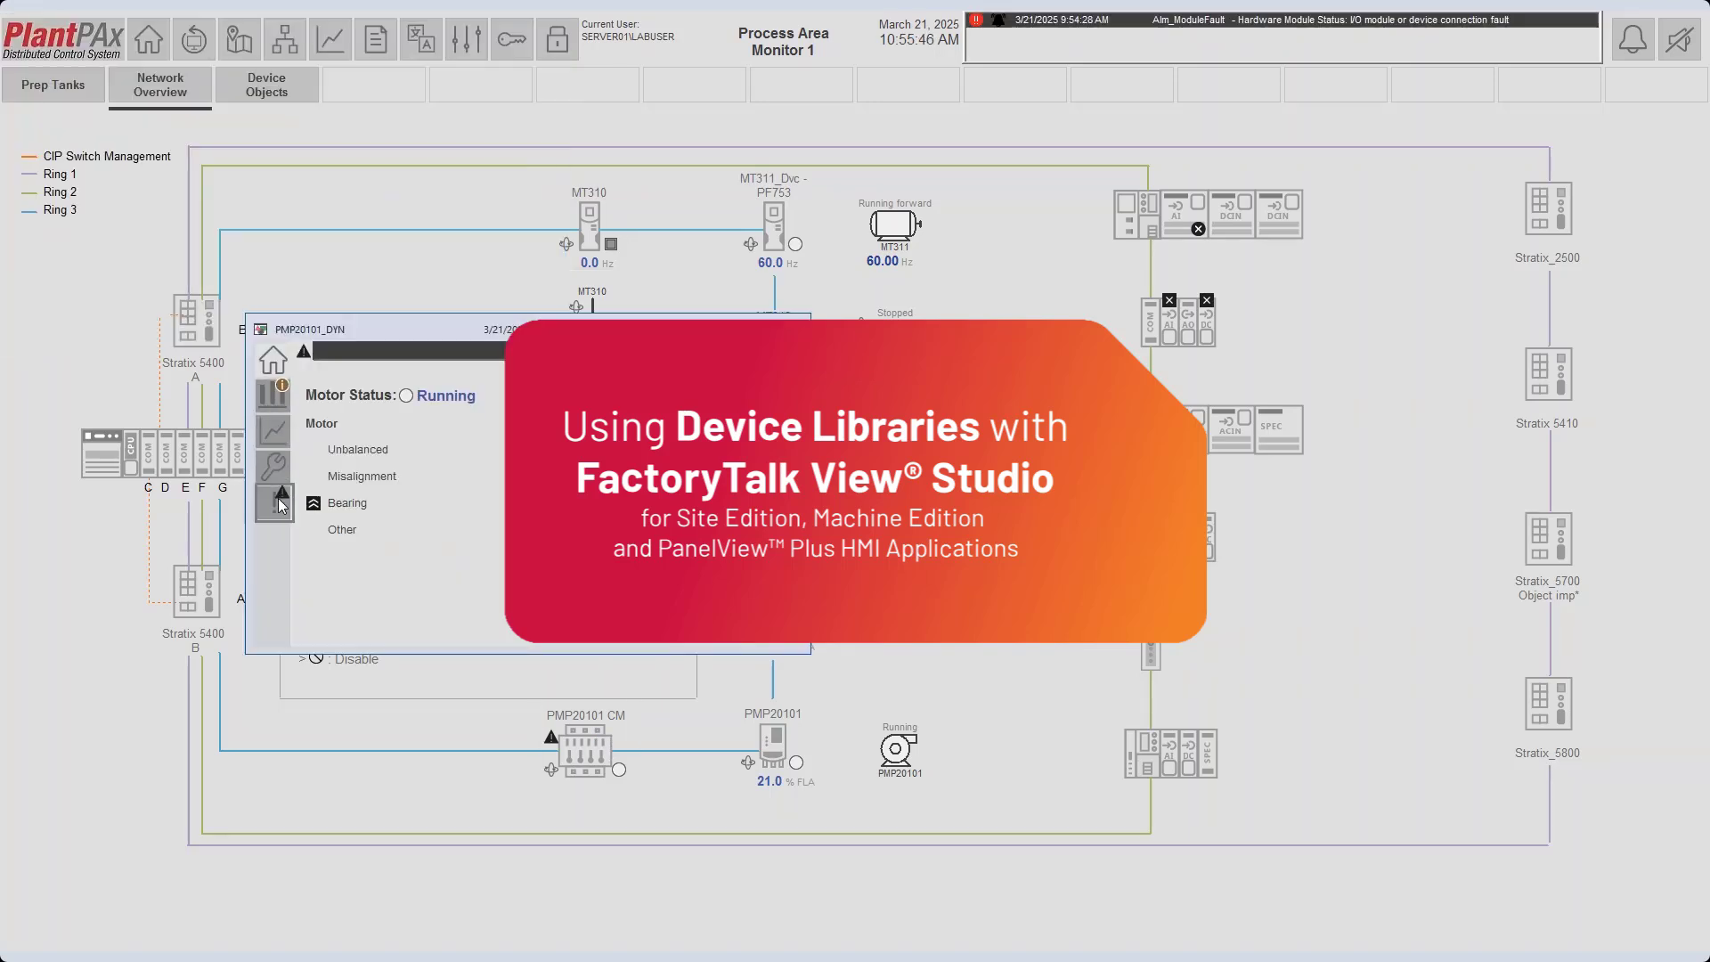
click(279, 505)
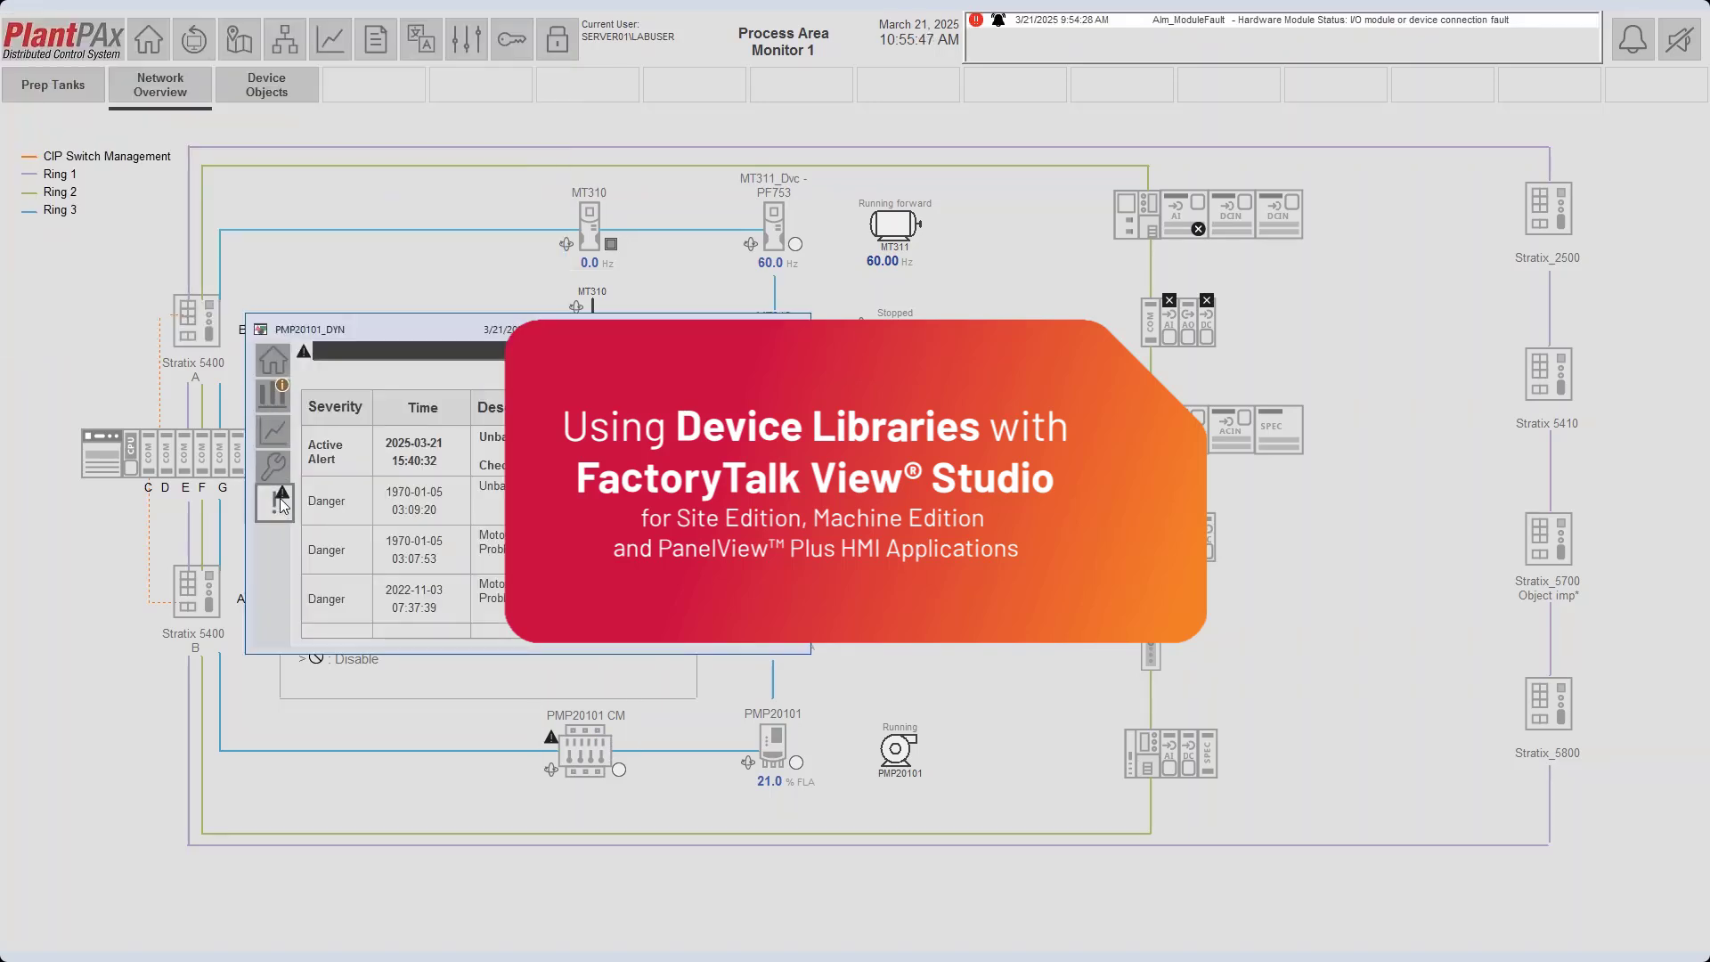
click(382, 441)
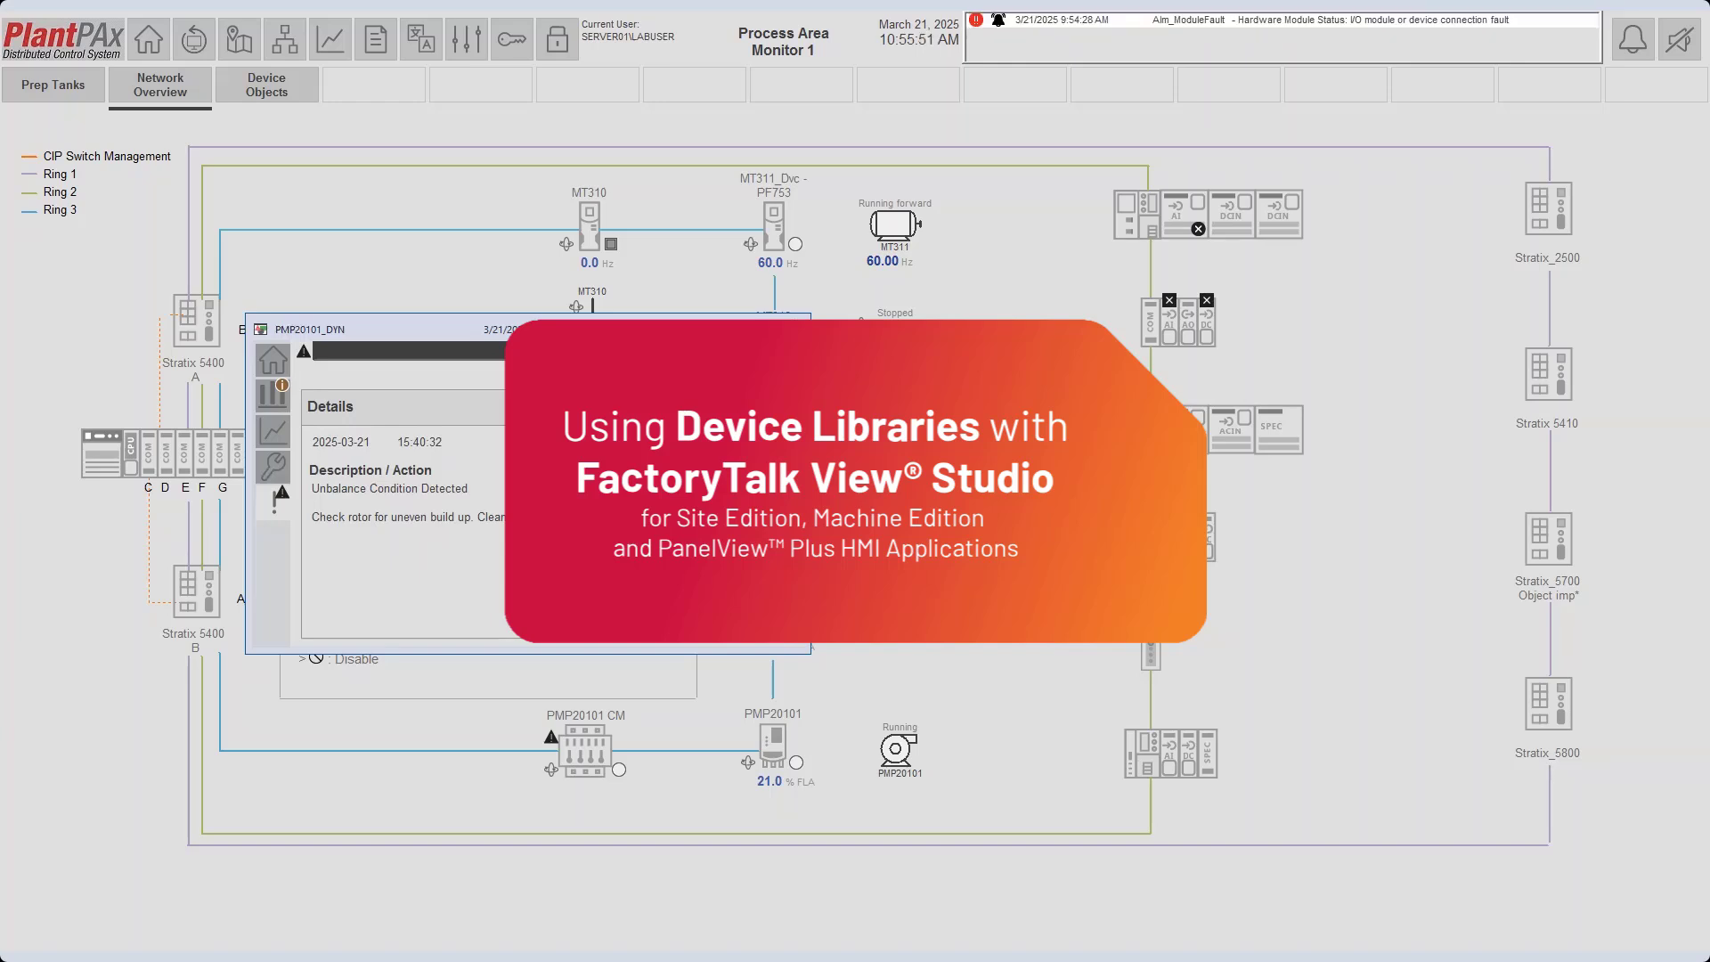
click(476, 413)
click(273, 391)
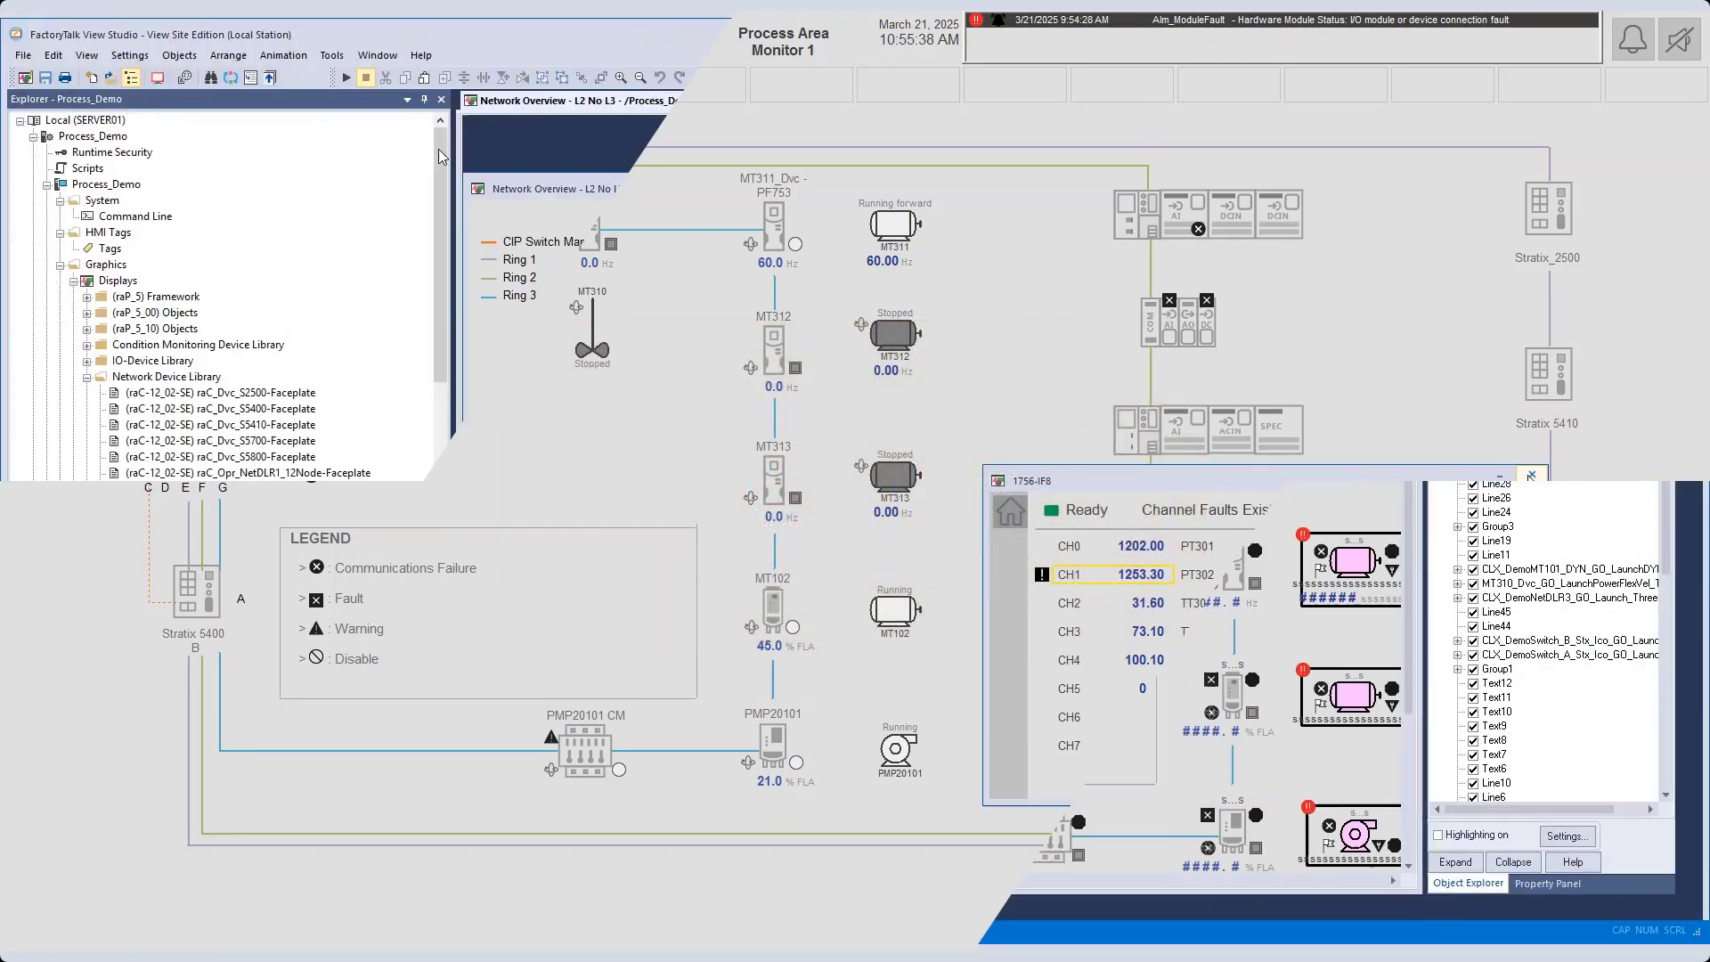
drag(438, 169, 430, 659)
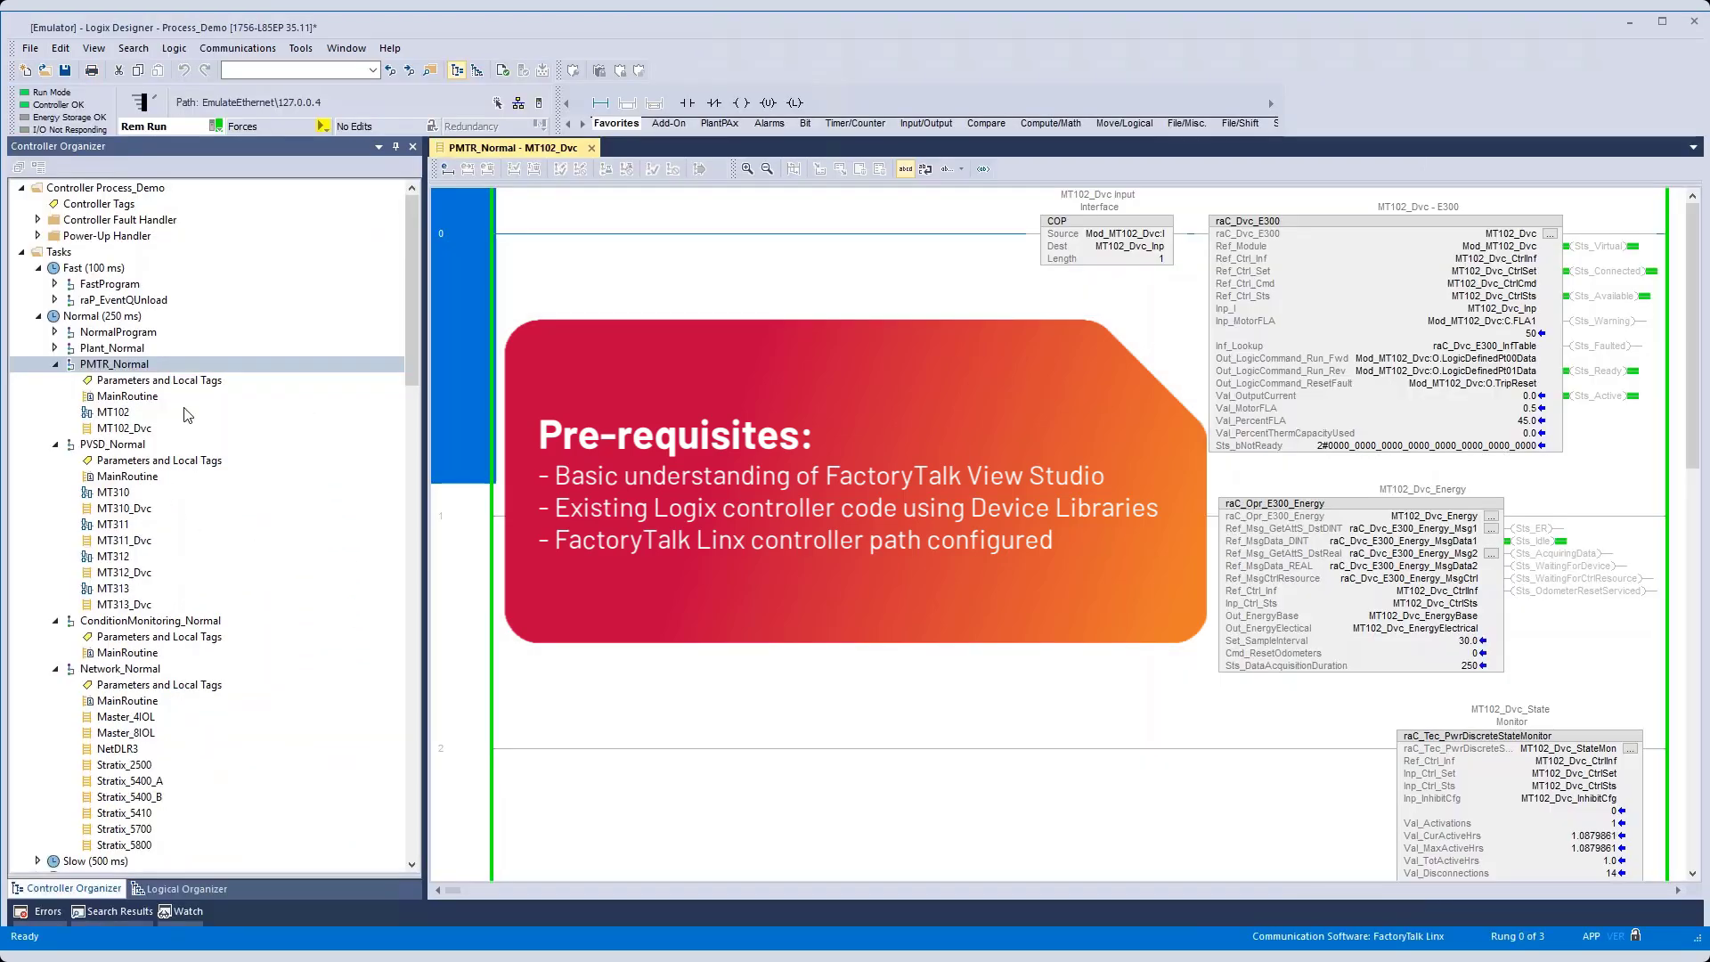
drag(409, 367, 418, 673)
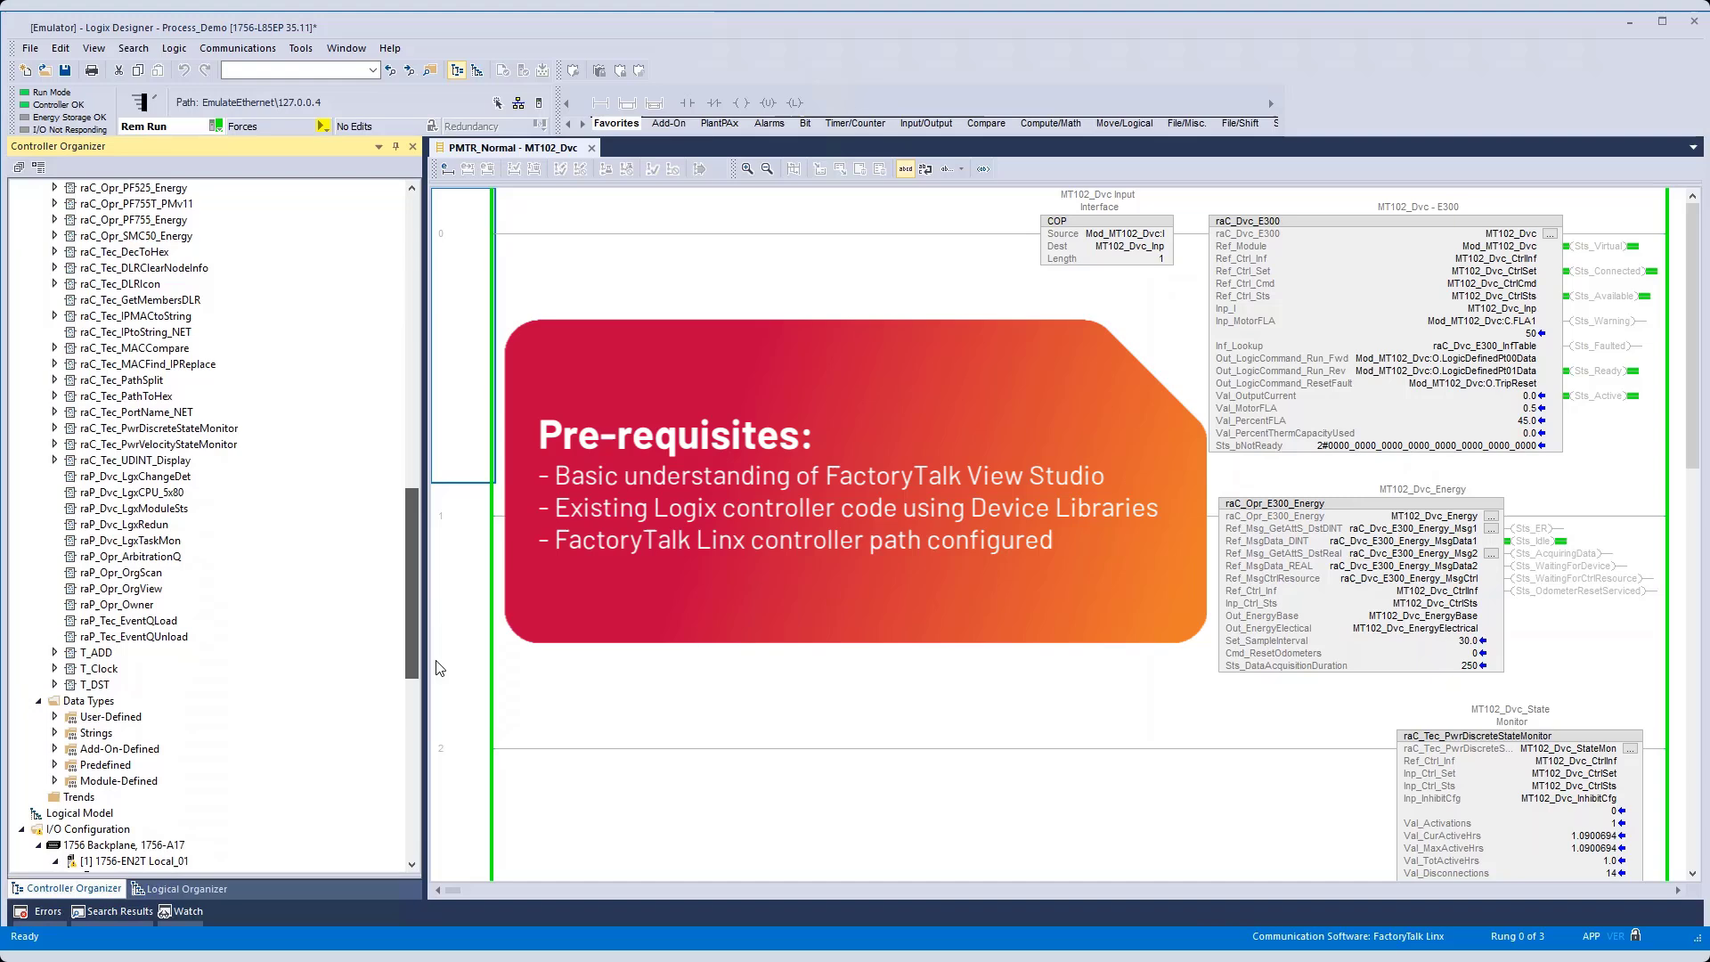
scroll(222, 534, down, 10)
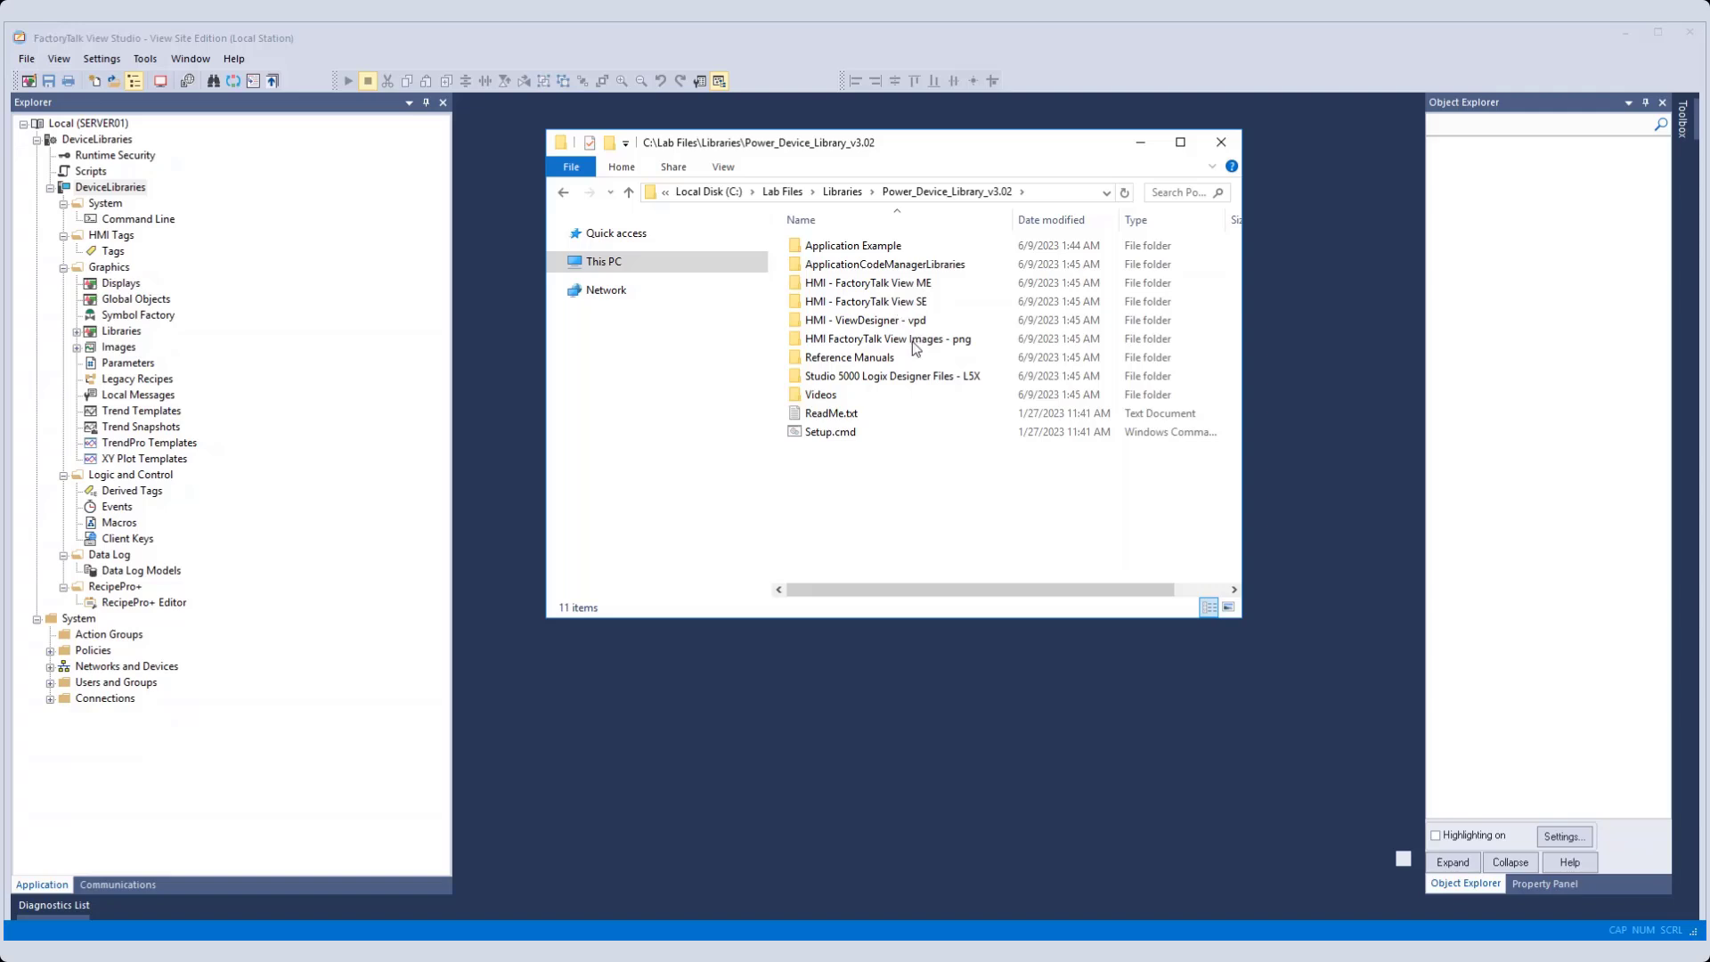
- Import all 84 PNGs from the HMI FactoryTalk View Images - png folder, overwriting same-named images
click(915, 348)
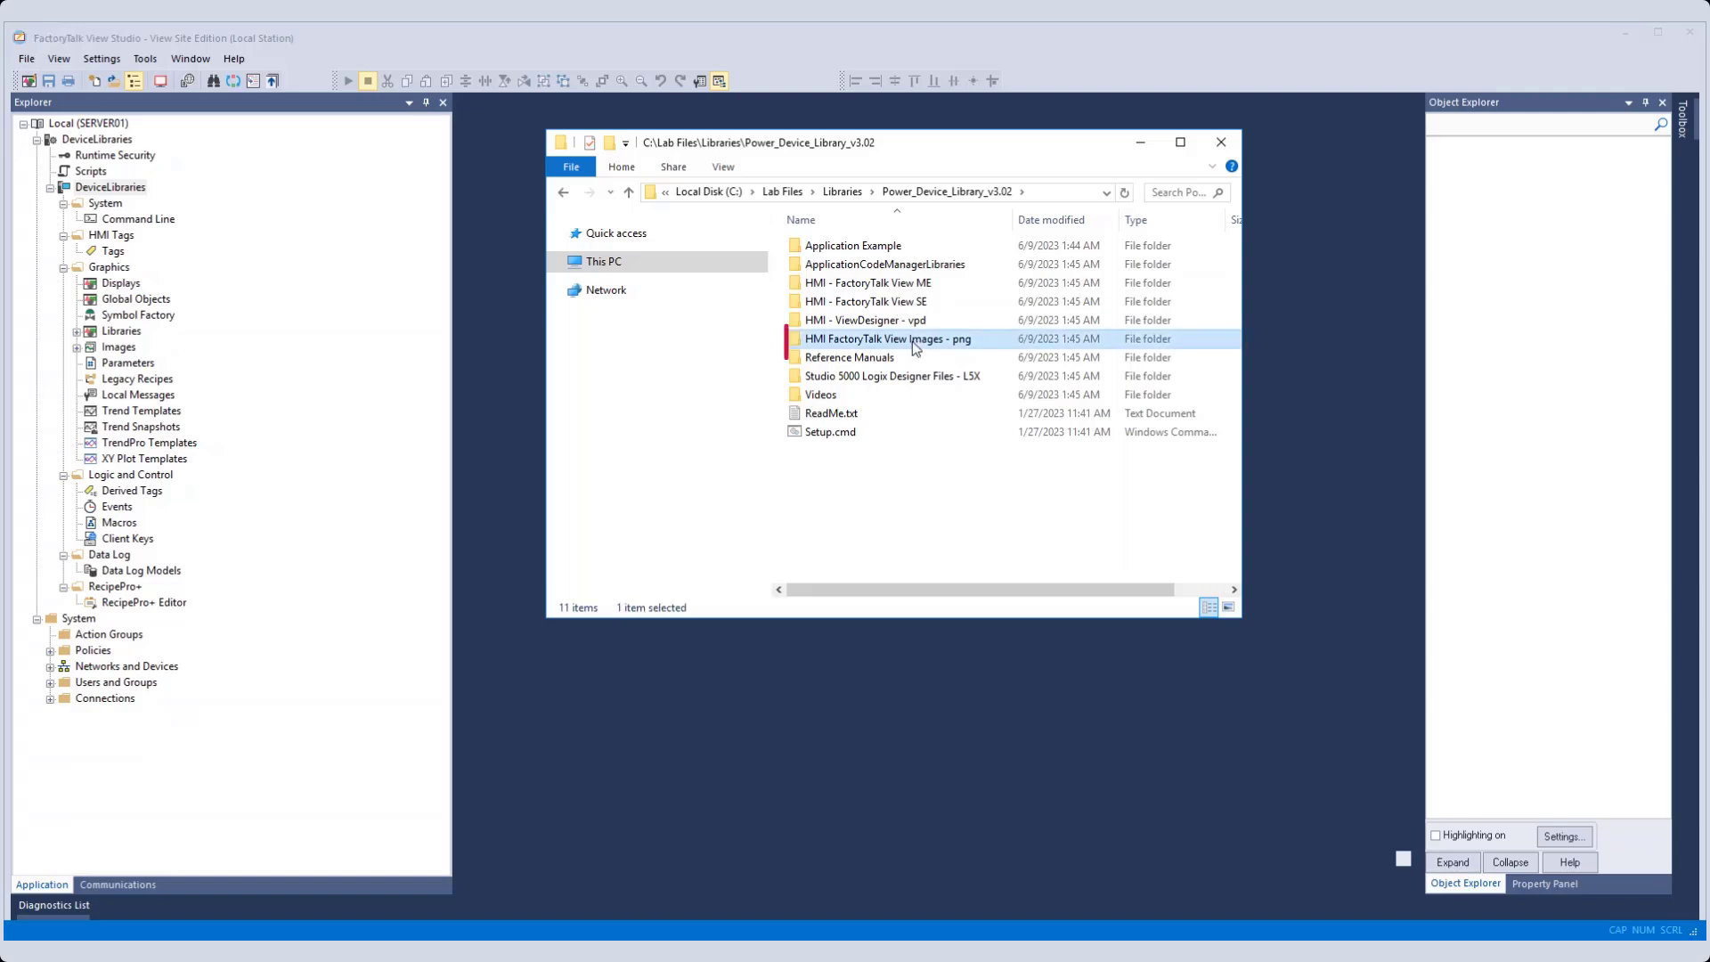
double_click(975, 347)
key(ctrl+a)
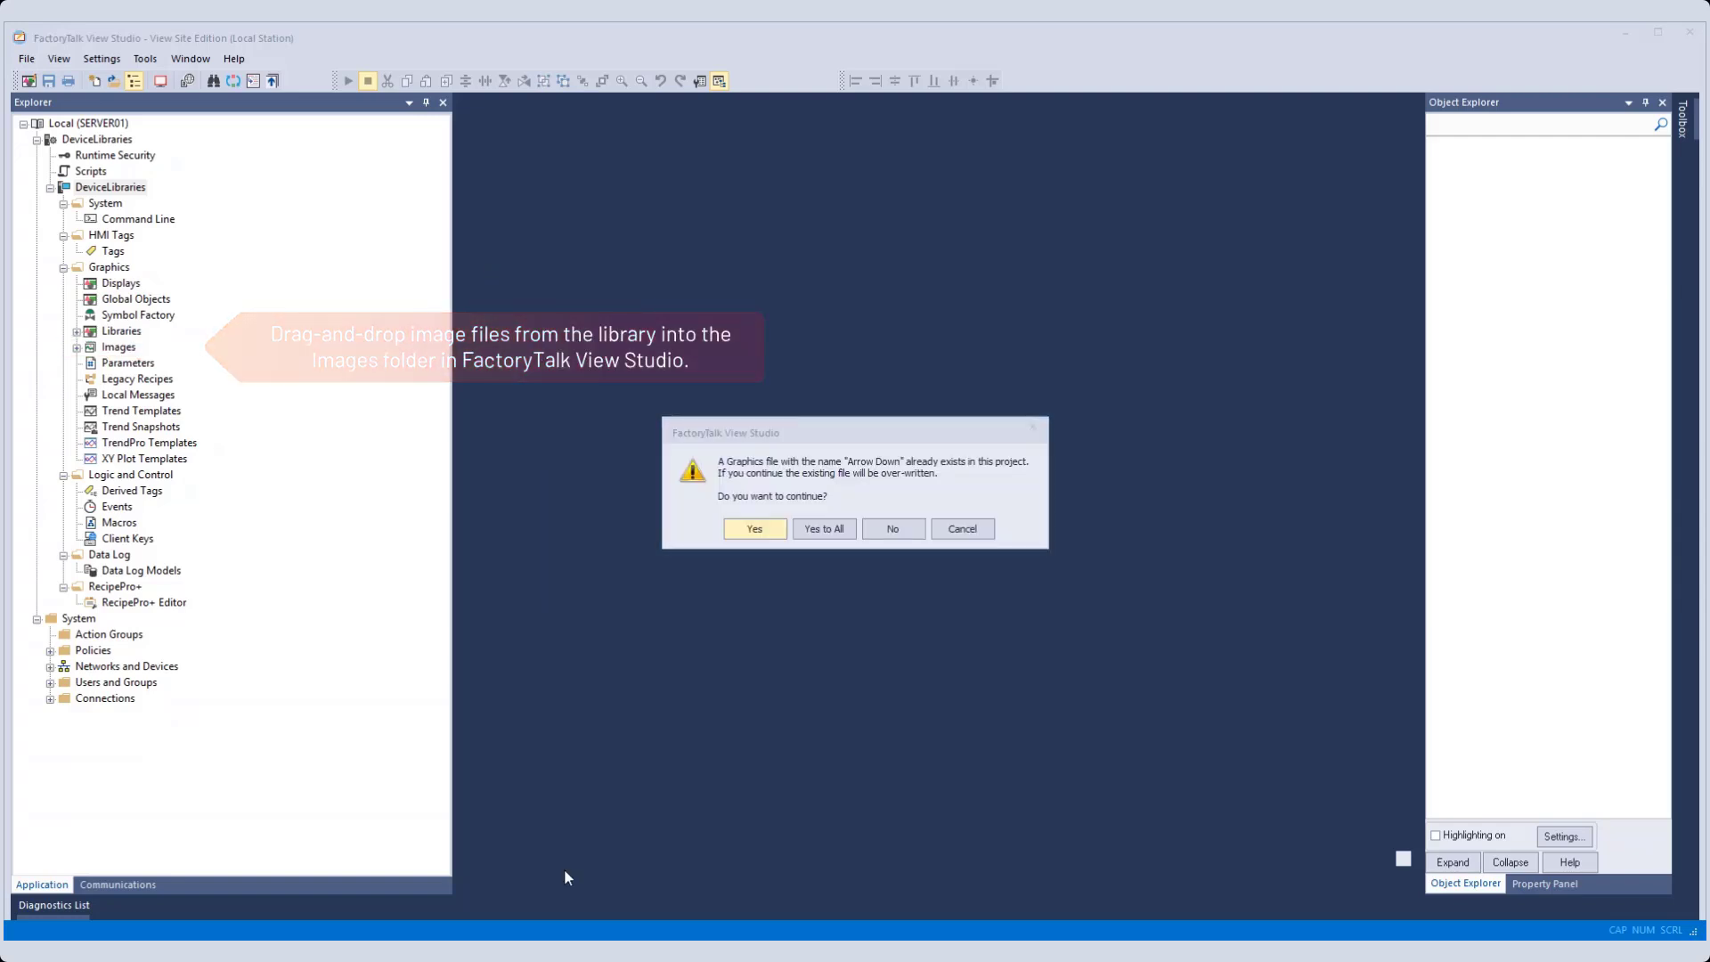
click(843, 534)
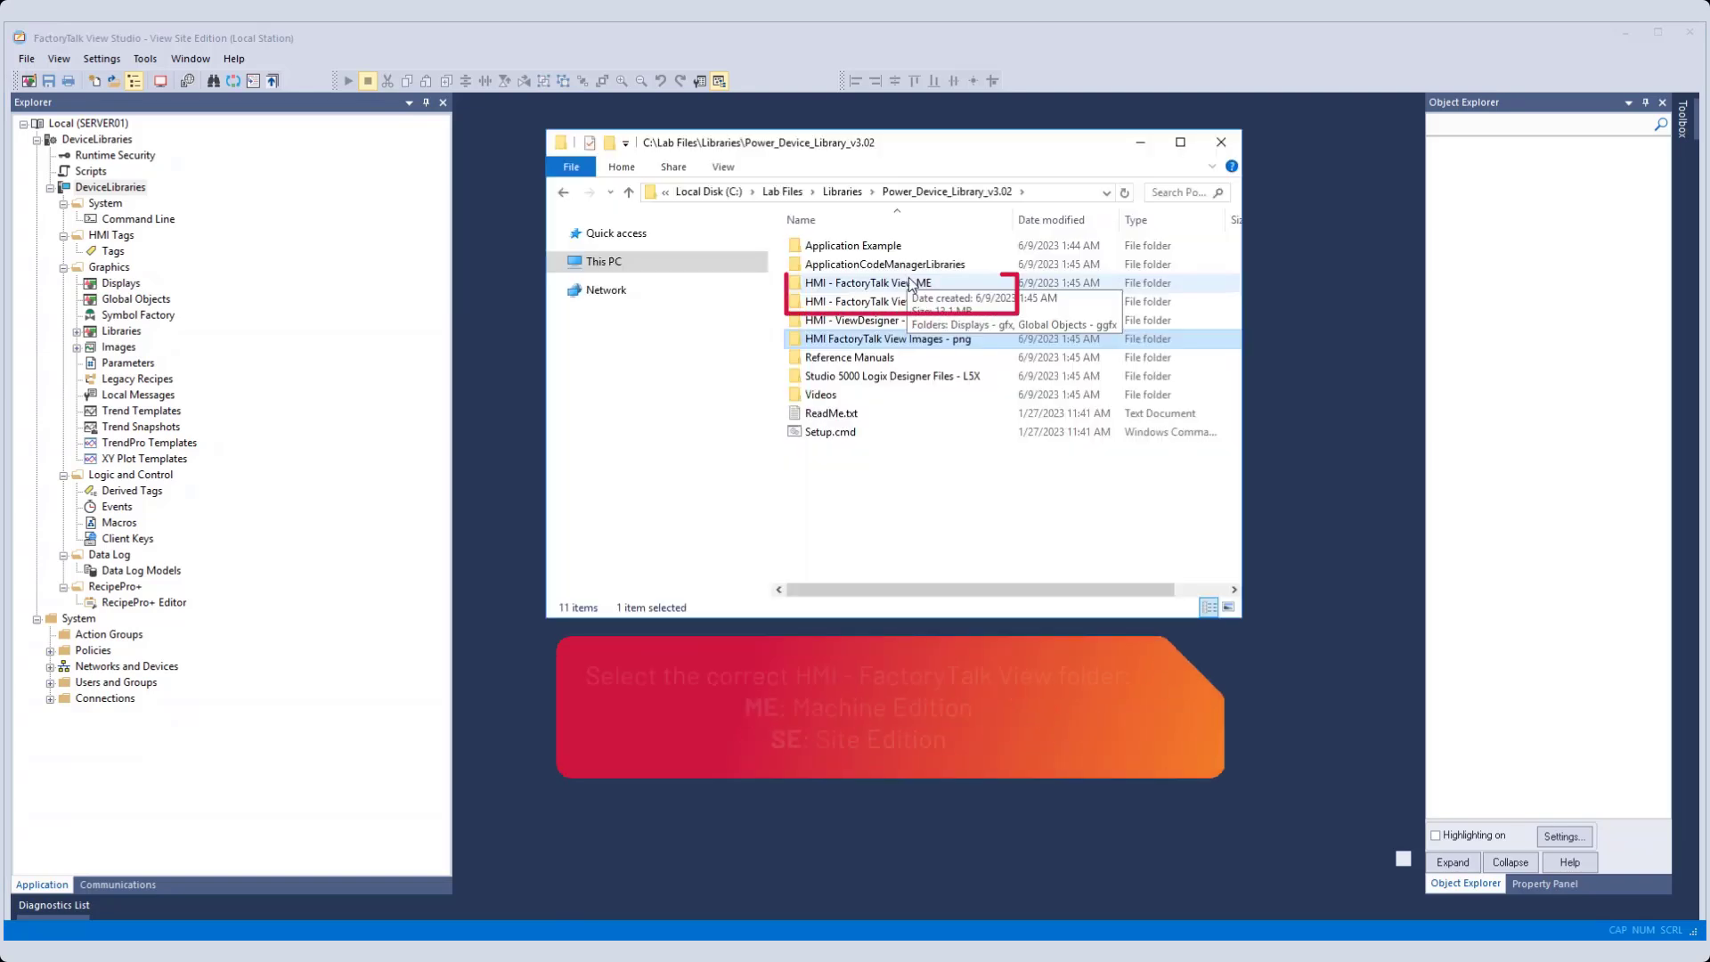
- Copy both files from HMI - FactoryTalk View SE > Global Objects - ggfx into the project's Global Objects
click(920, 284)
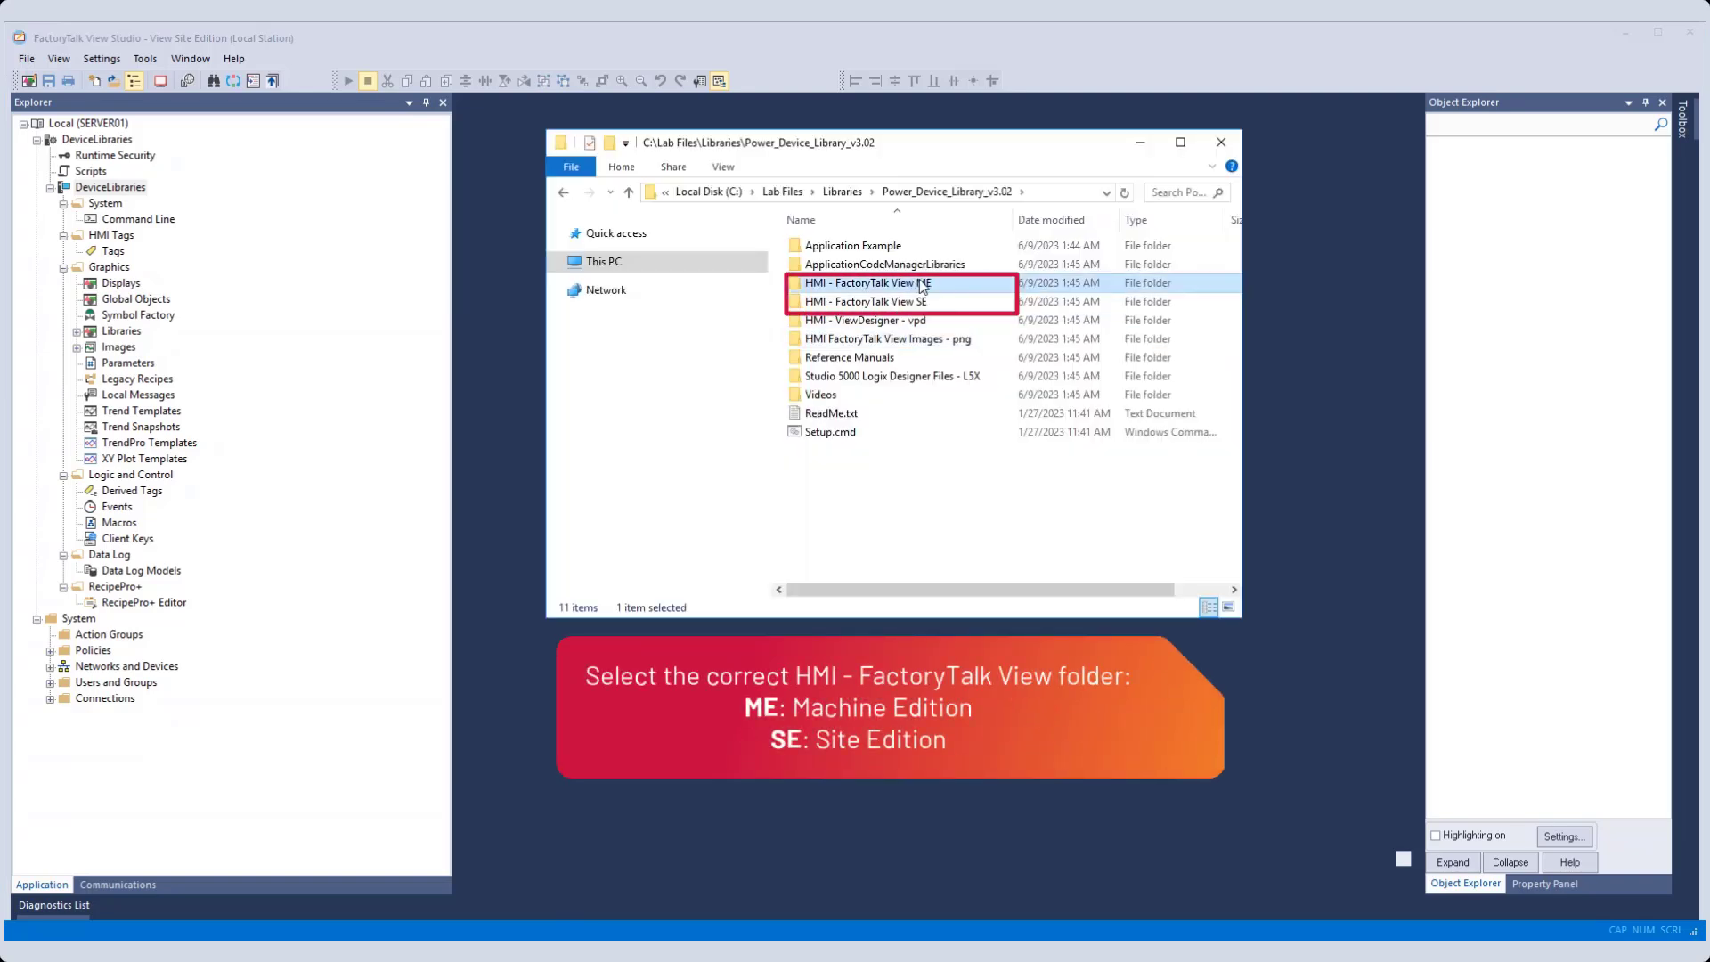
click(966, 307)
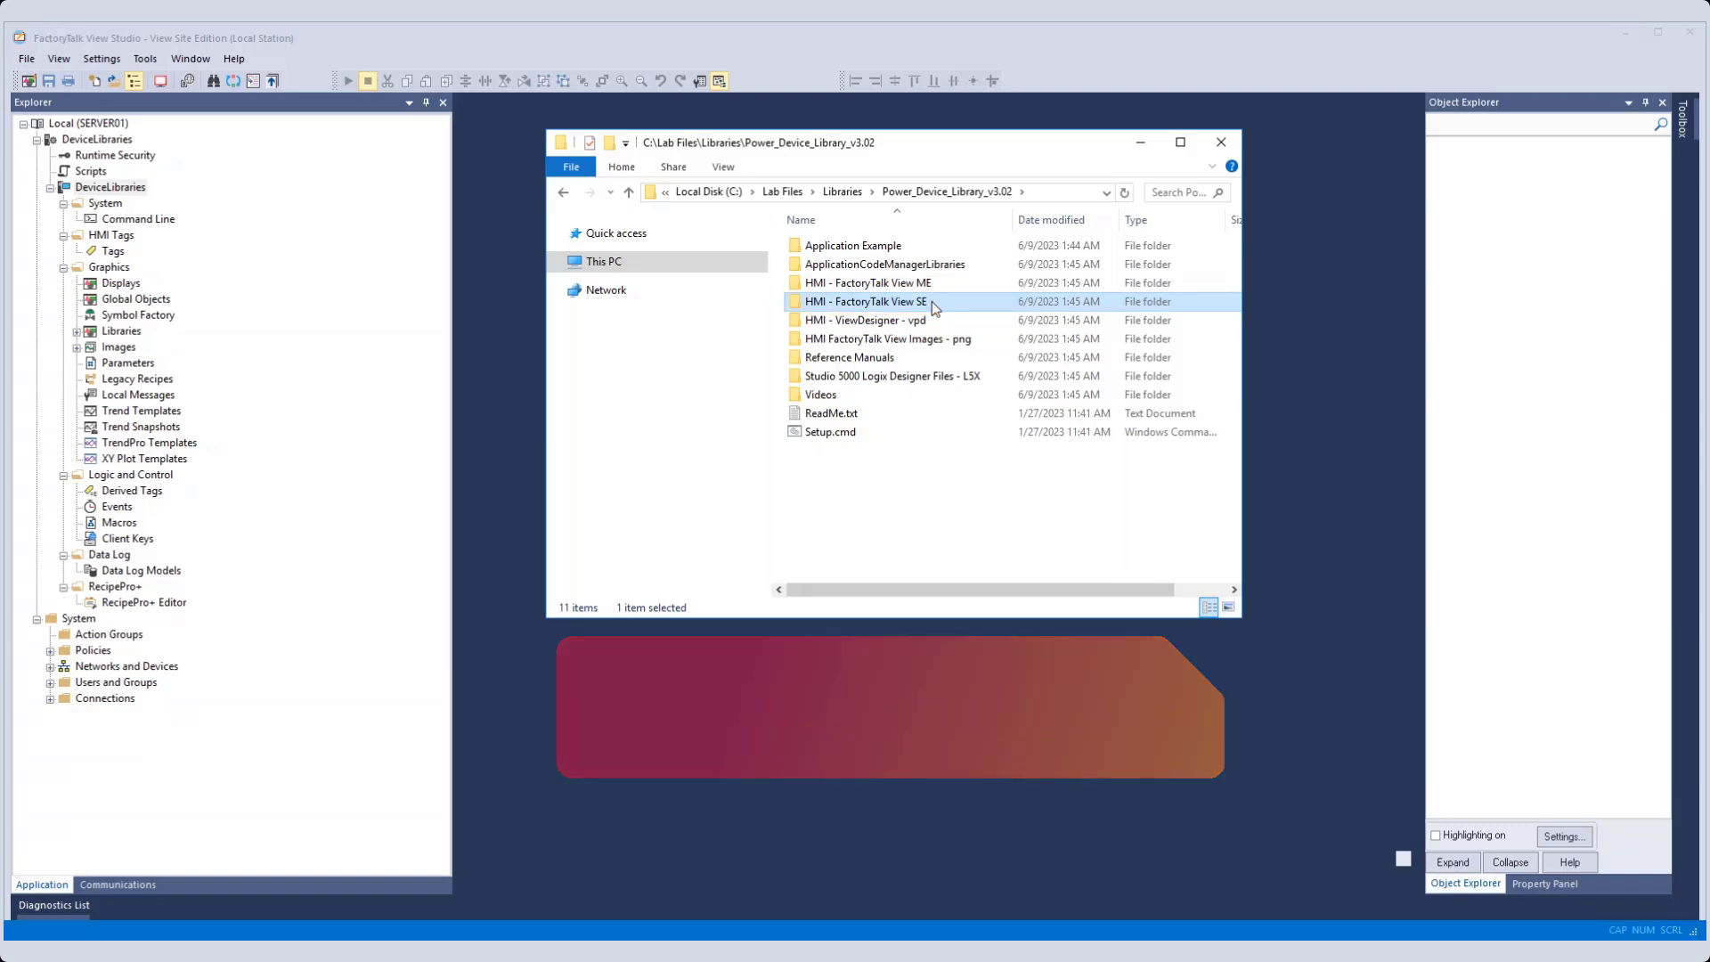
double_click(931, 302)
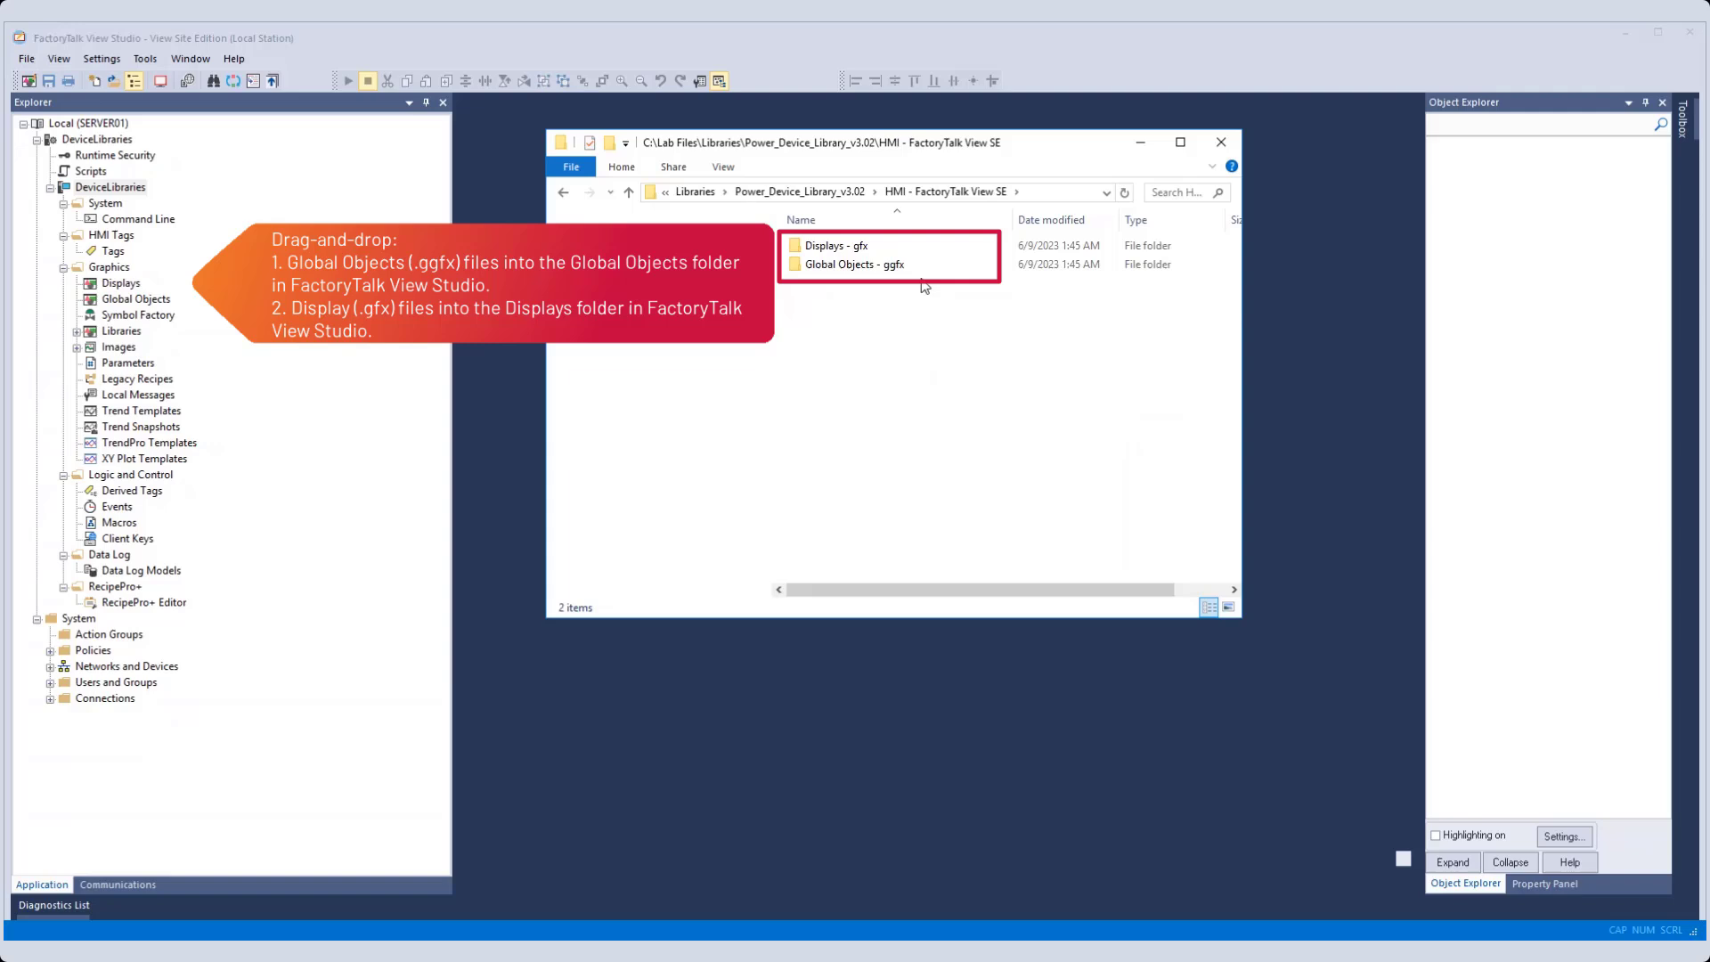
double_click(876, 267)
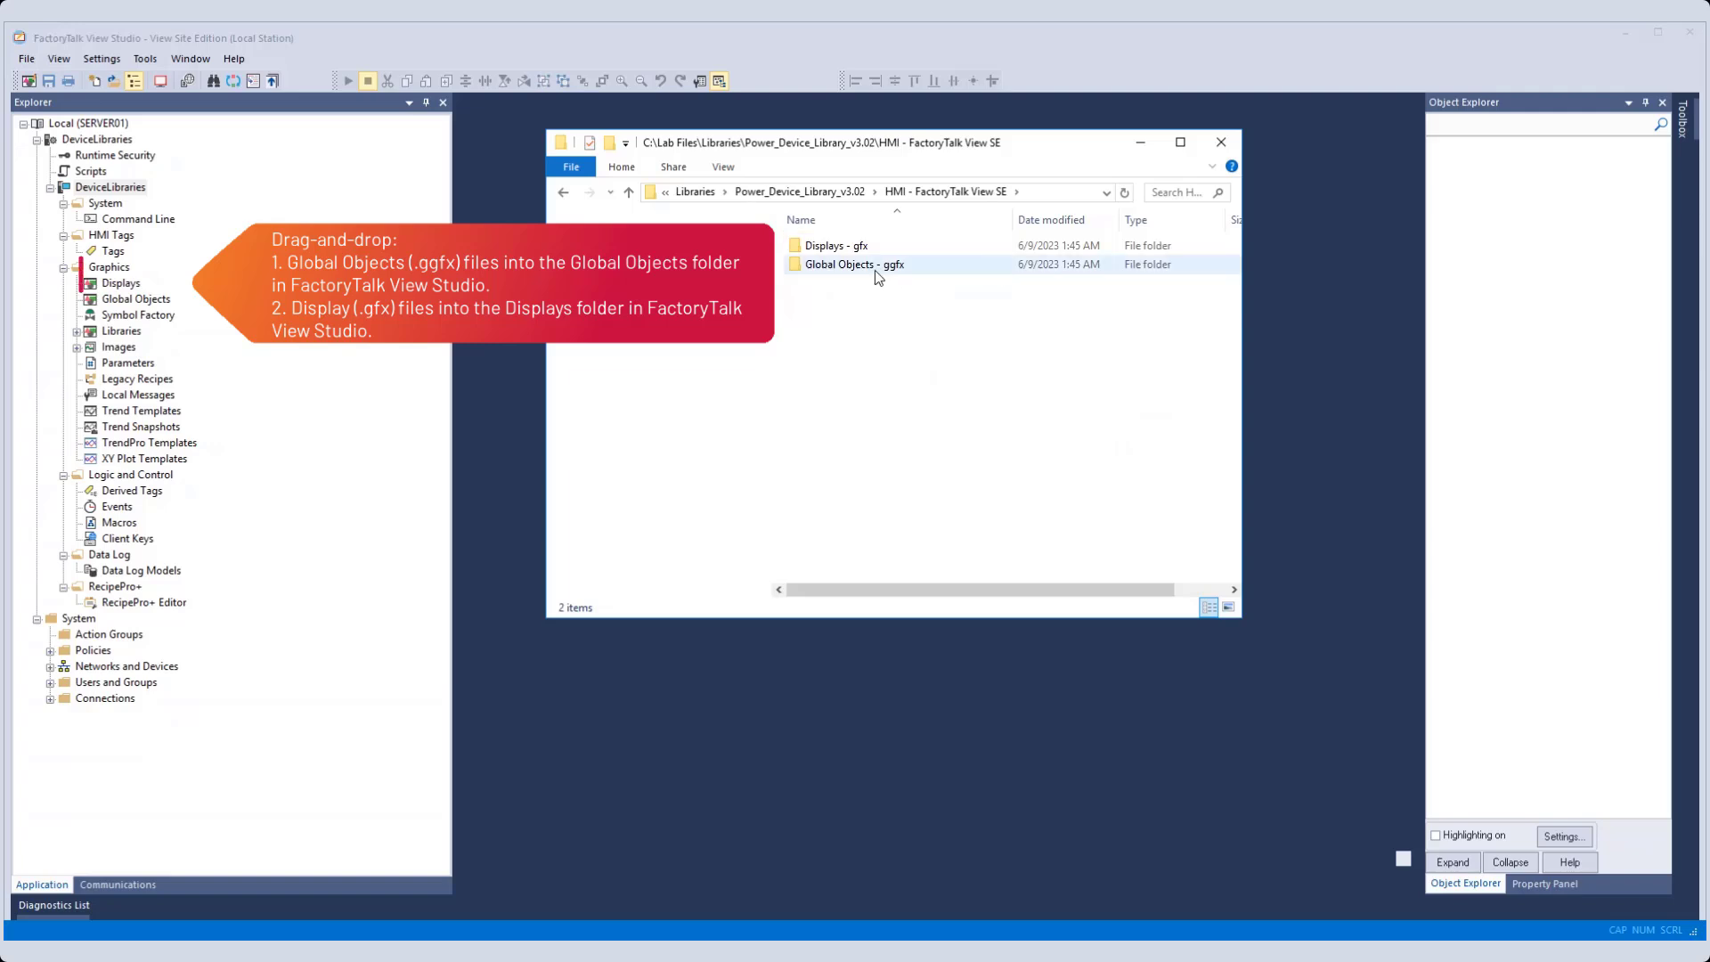
key(ctrl+a)
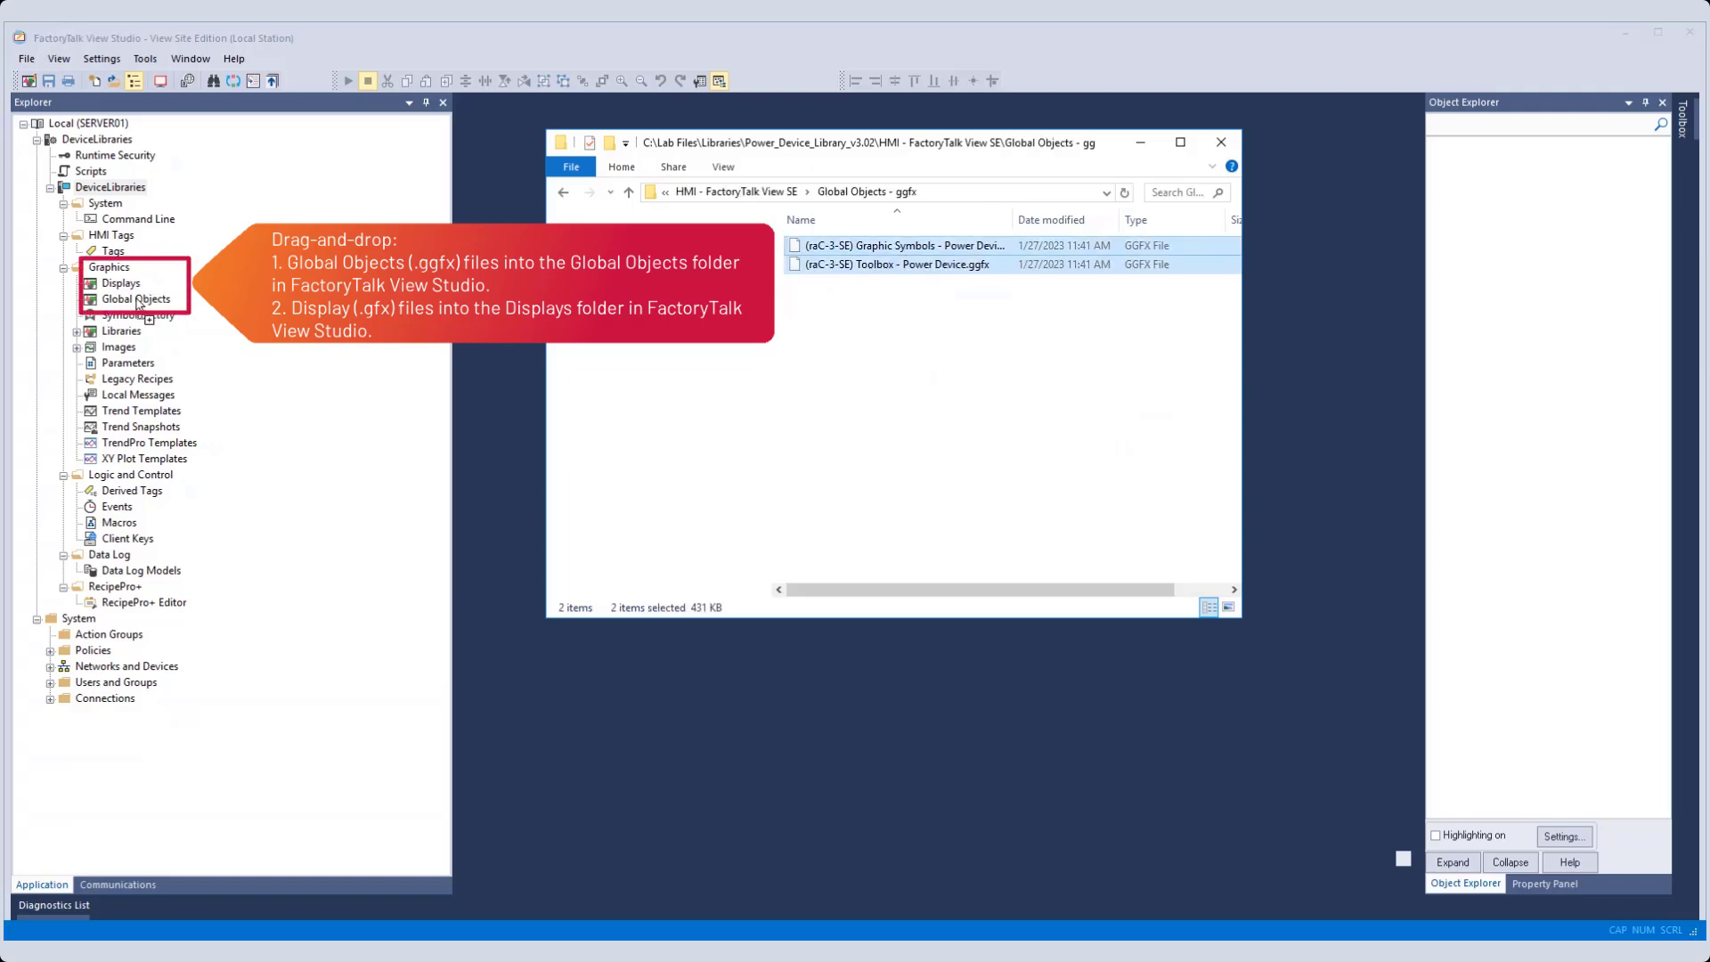
drag(138, 303, 138, 303)
- Open the Displays - gfx folder and select all 29 display files
click(748, 192)
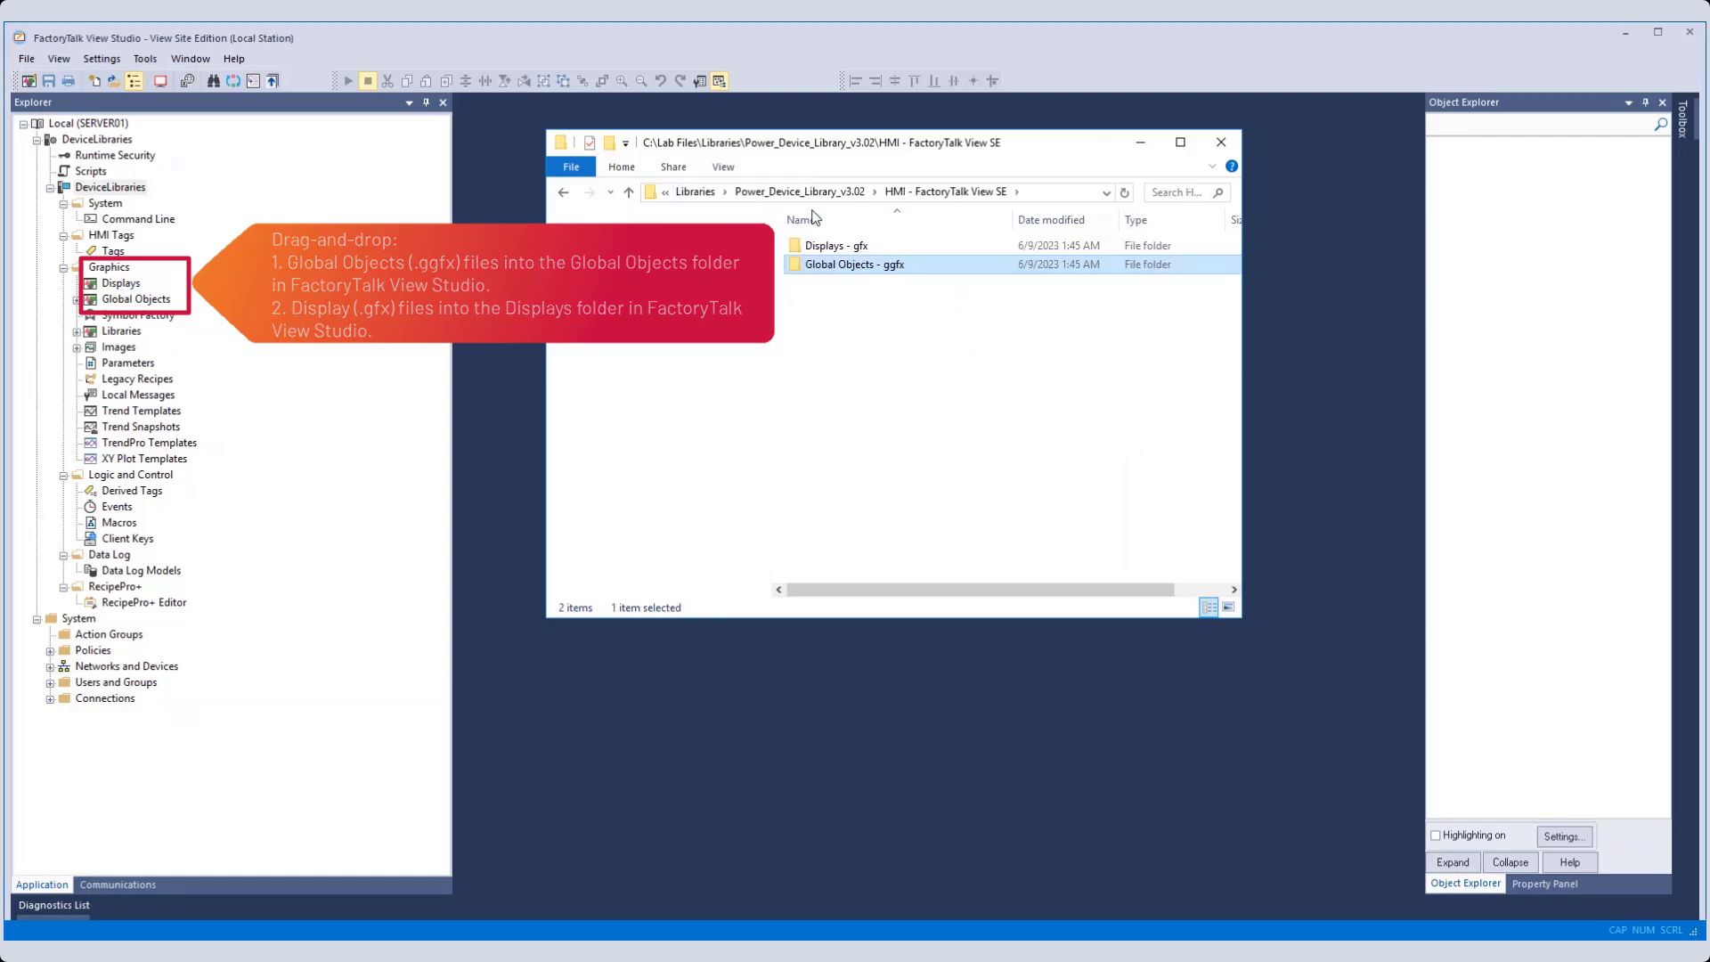
double_click(970, 249)
key(ctrl+a)
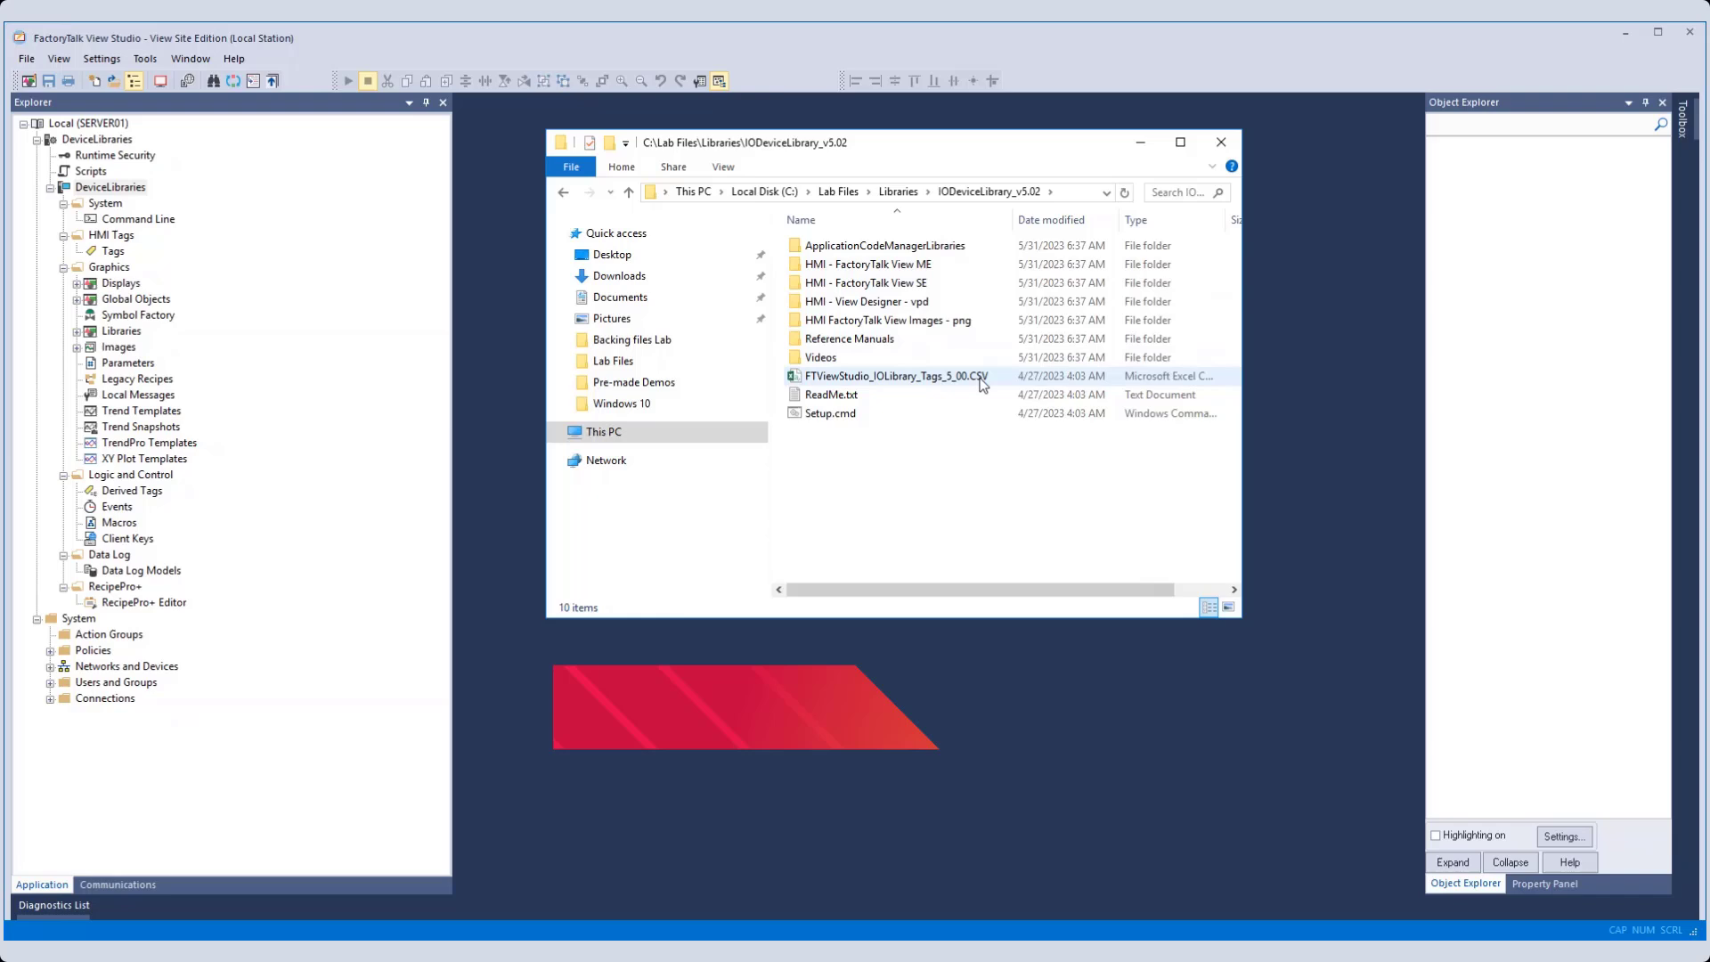
- Select FTViewStudio_IOLibrary_Tags_5_00.CSV in the IODeviceLibrary_v5.02 folder
click(982, 377)
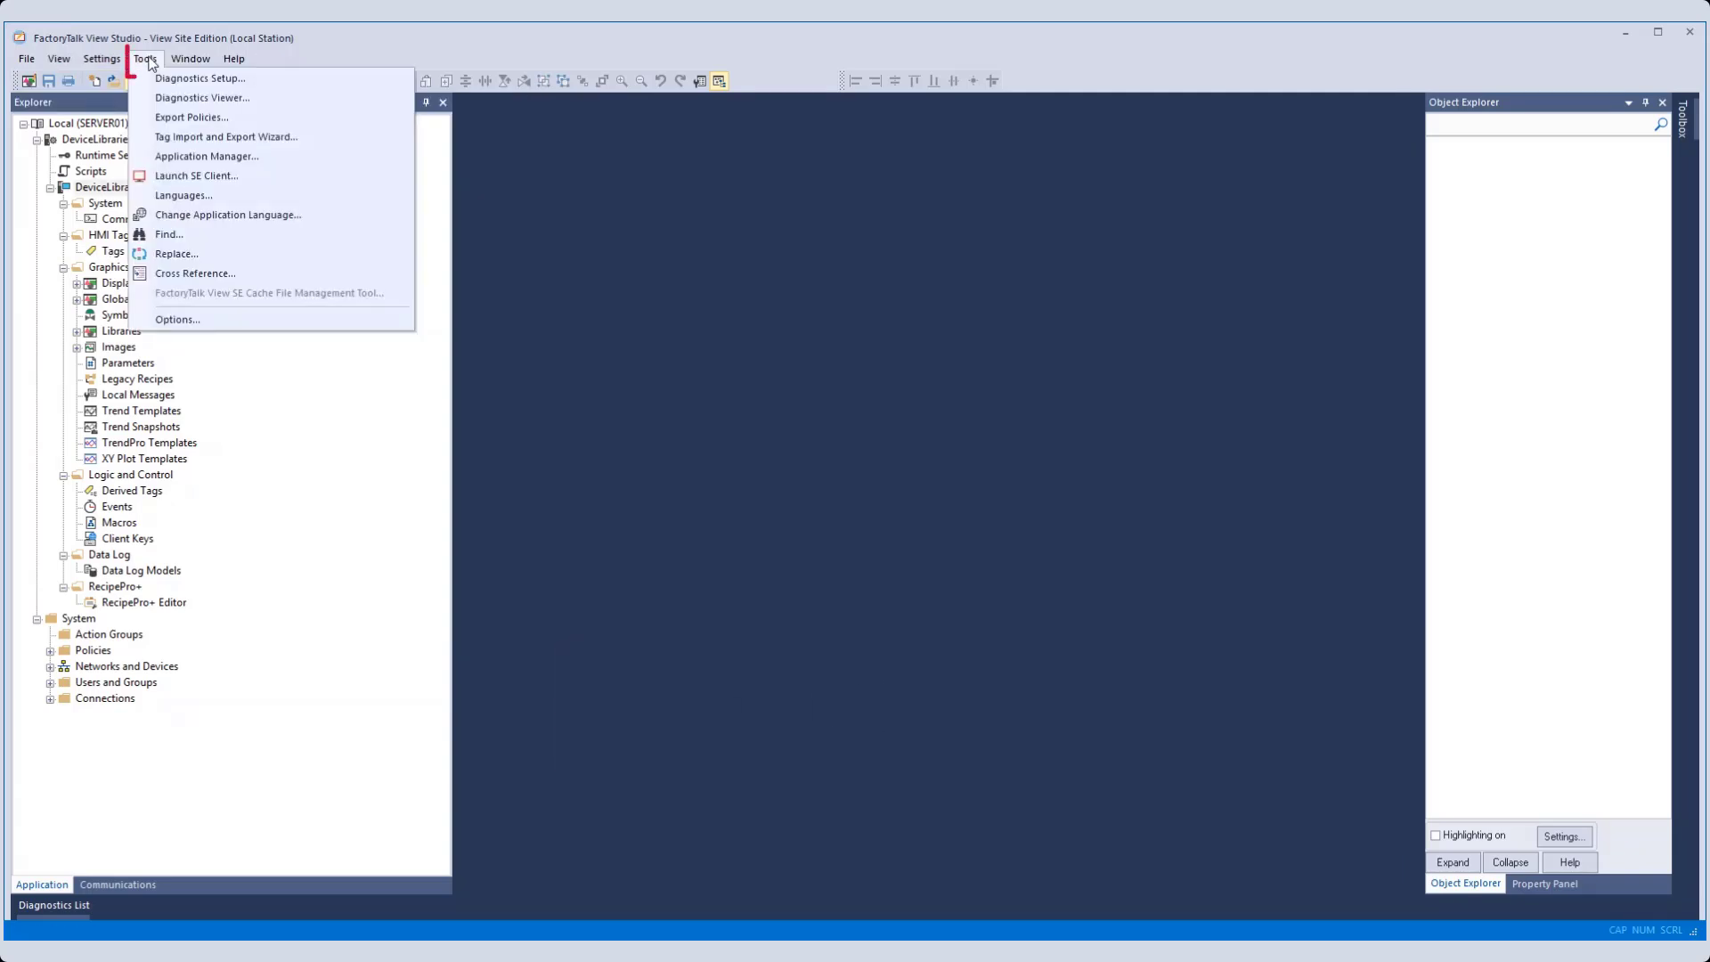
- Set up a tag CSV import into the Site Edition project DeviceLibraries.sed
click(178, 139)
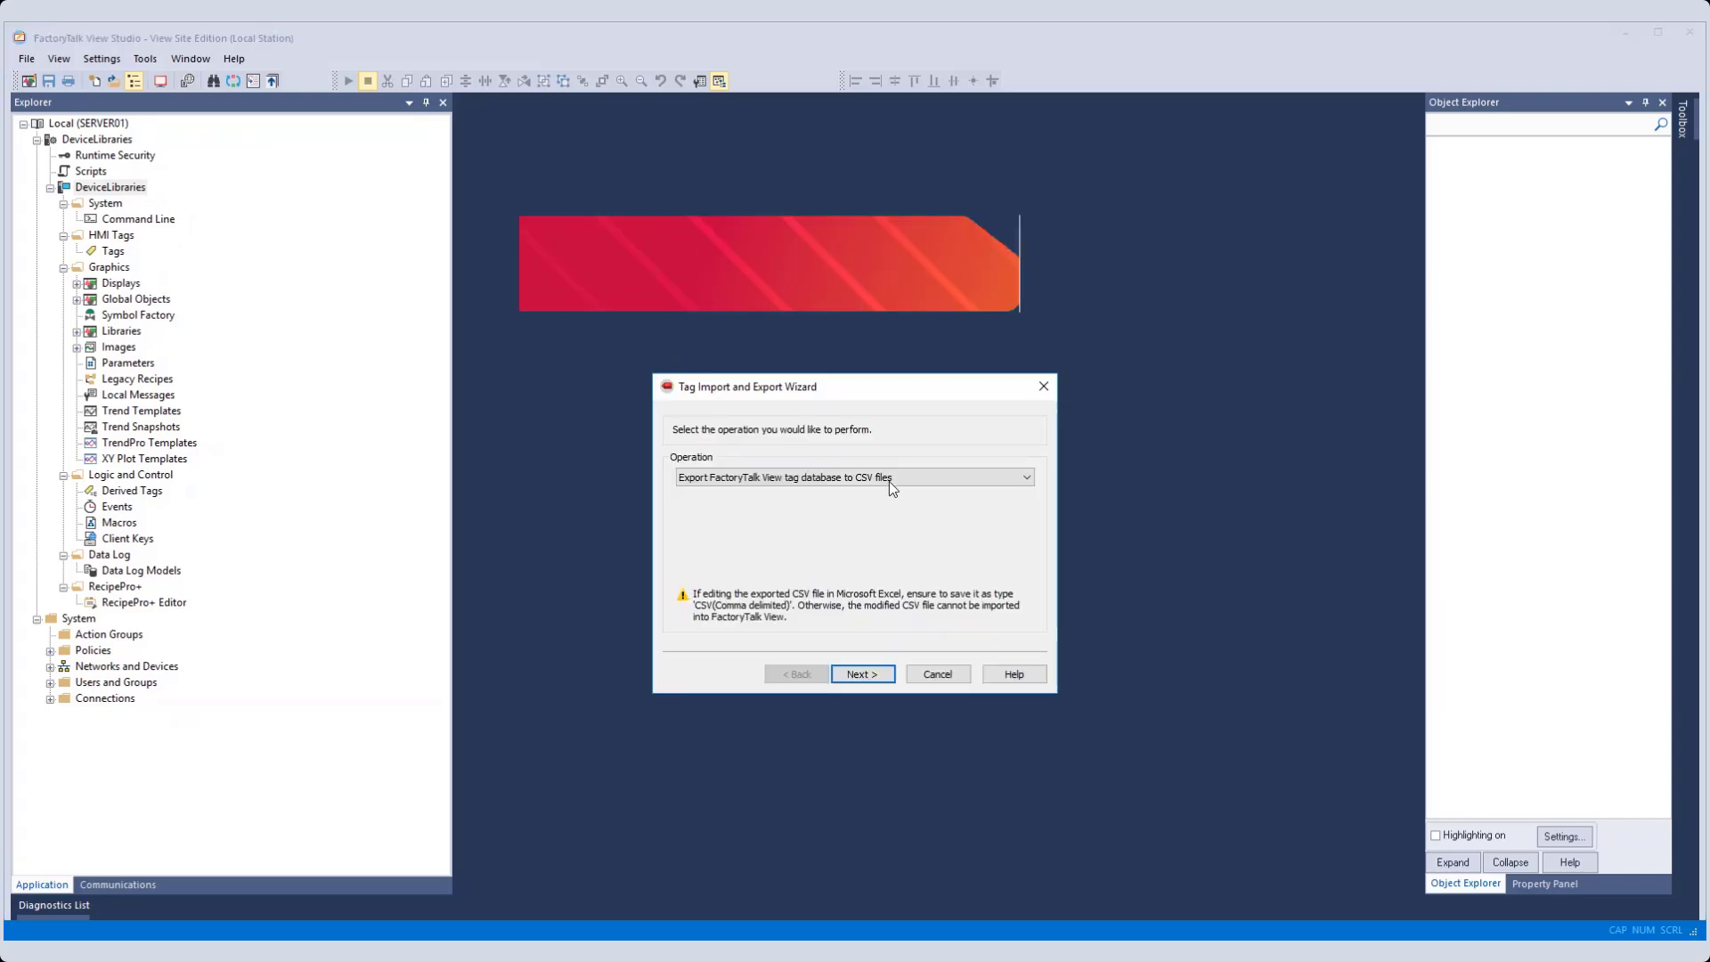
click(888, 480)
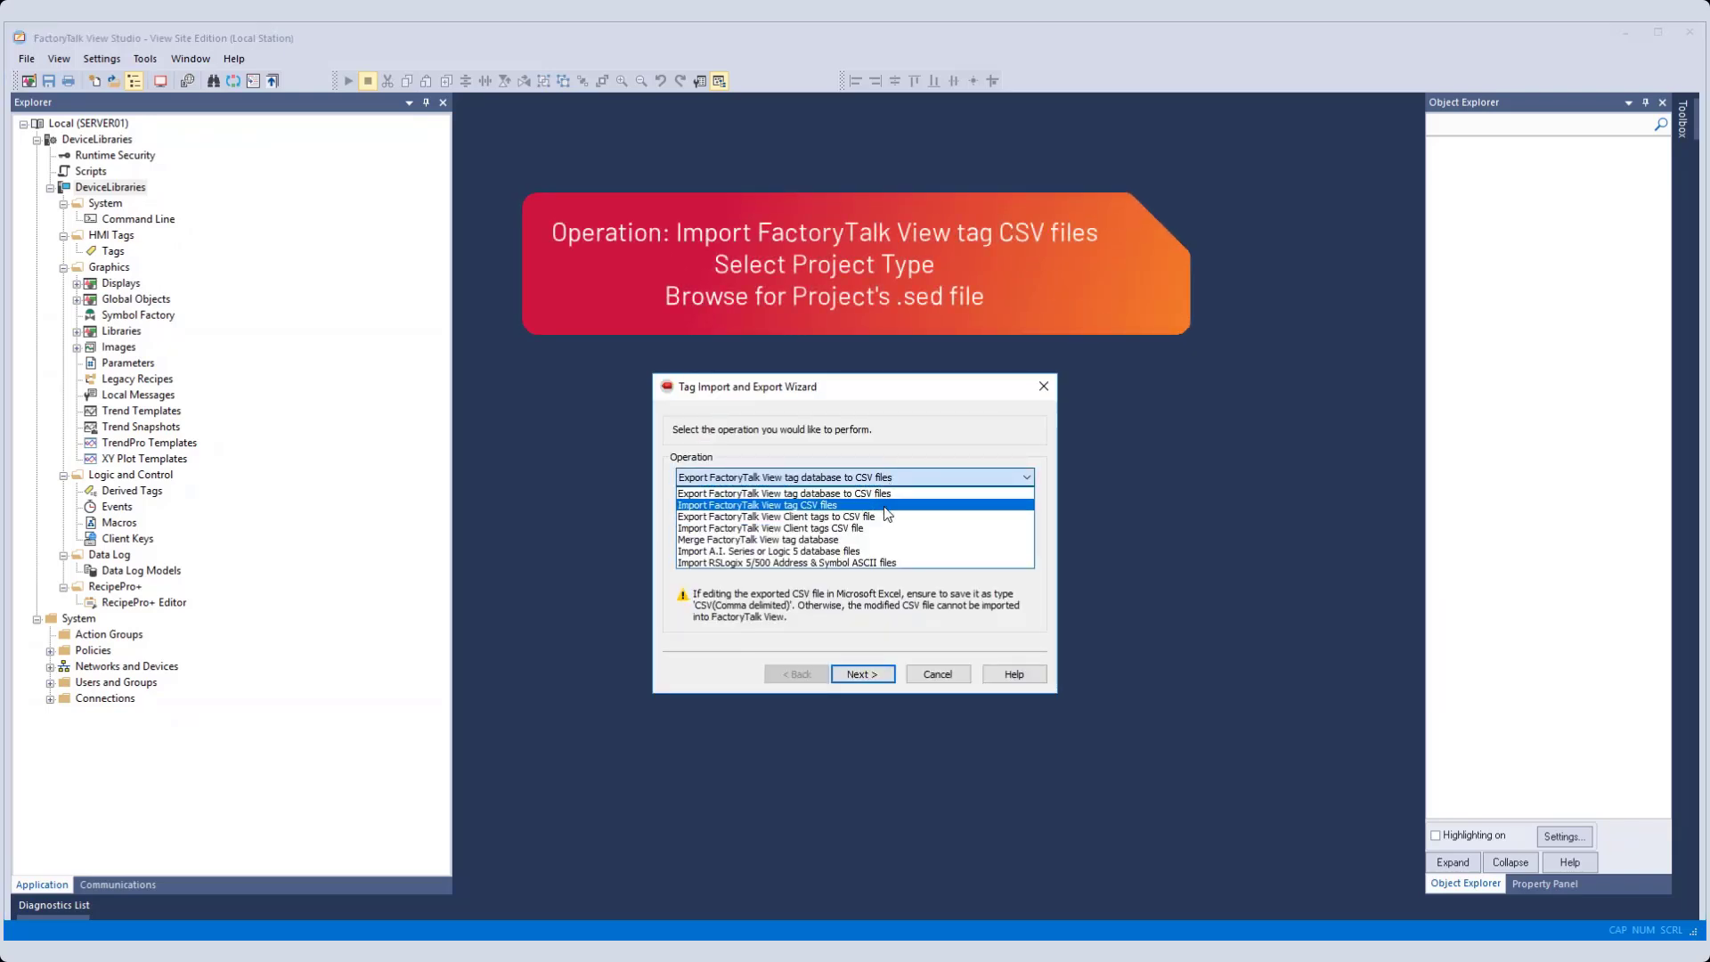
click(883, 505)
click(857, 677)
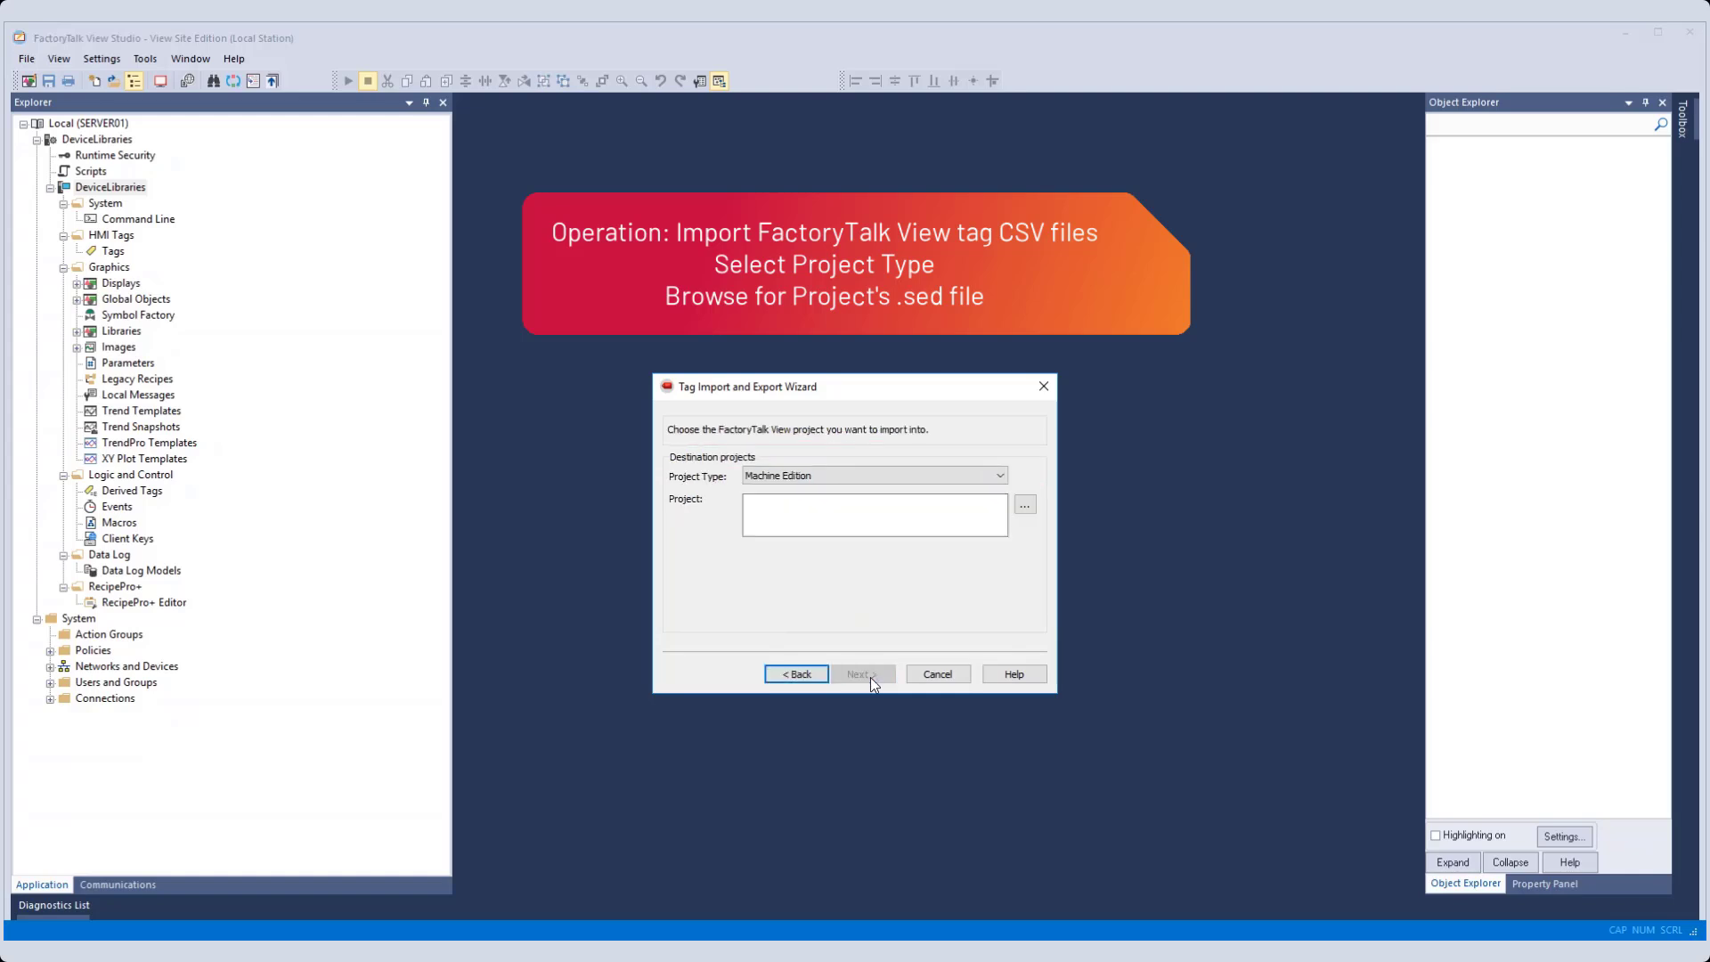
click(992, 477)
click(984, 503)
click(1025, 505)
click(787, 756)
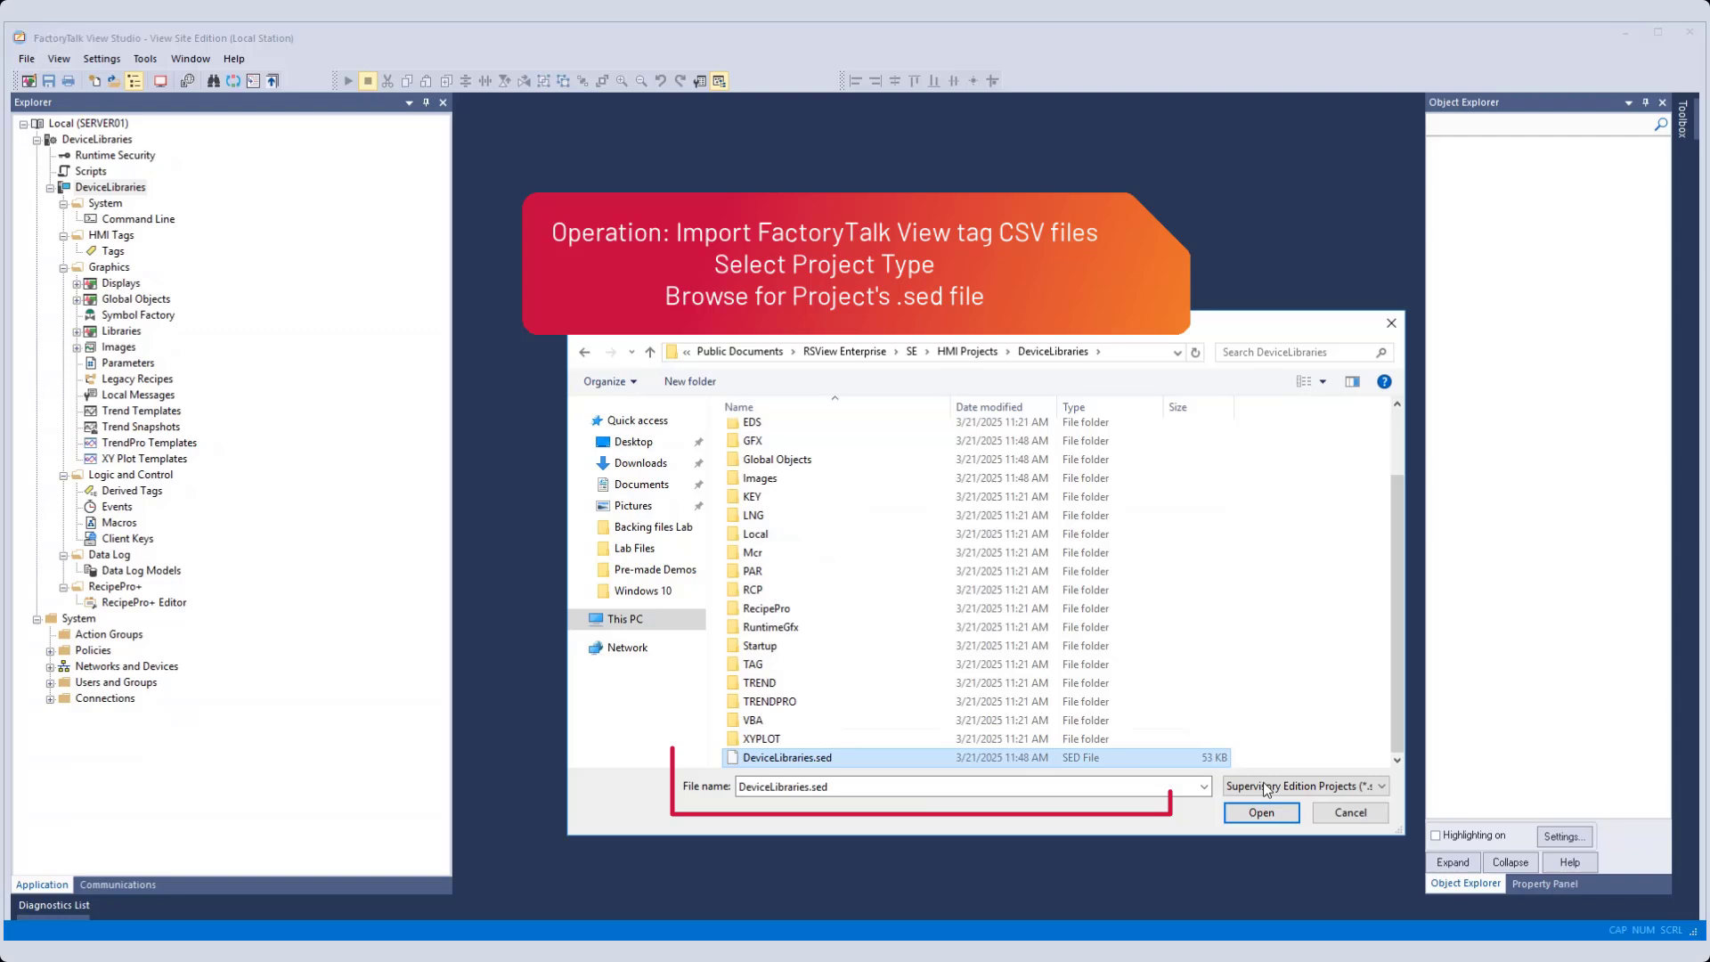
click(1261, 812)
click(873, 672)
- Choose the I/O library tags CSV, keep Skip existing, and run the import
click(1025, 477)
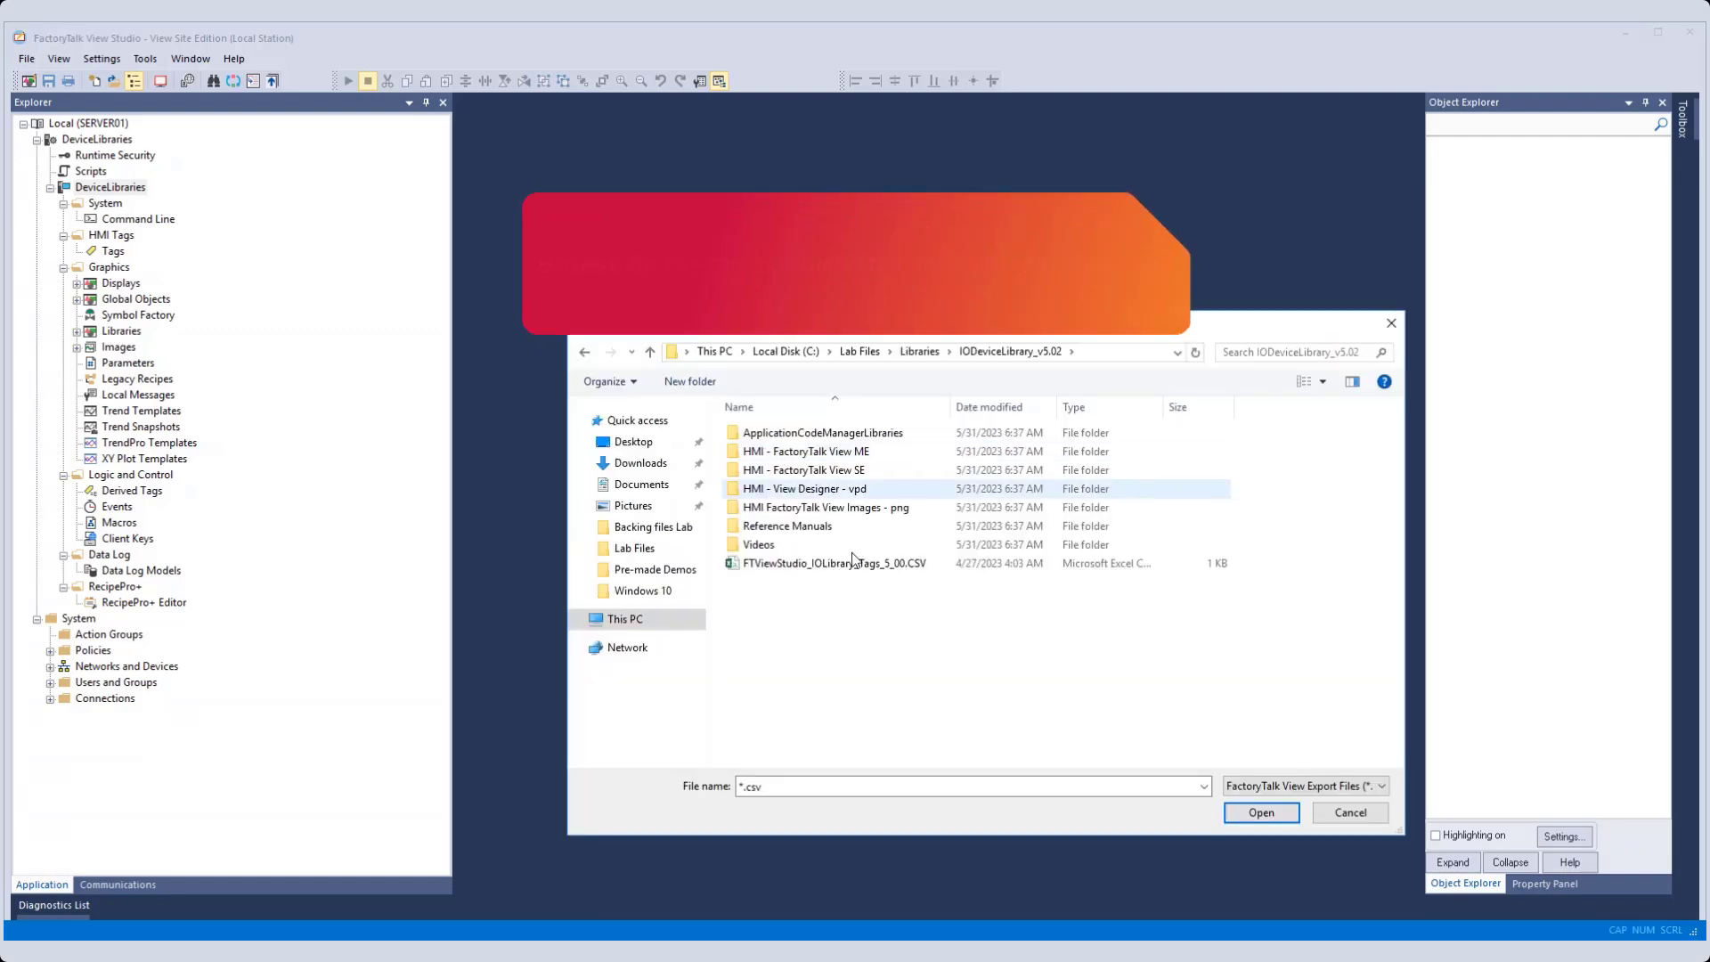
click(837, 563)
click(1261, 812)
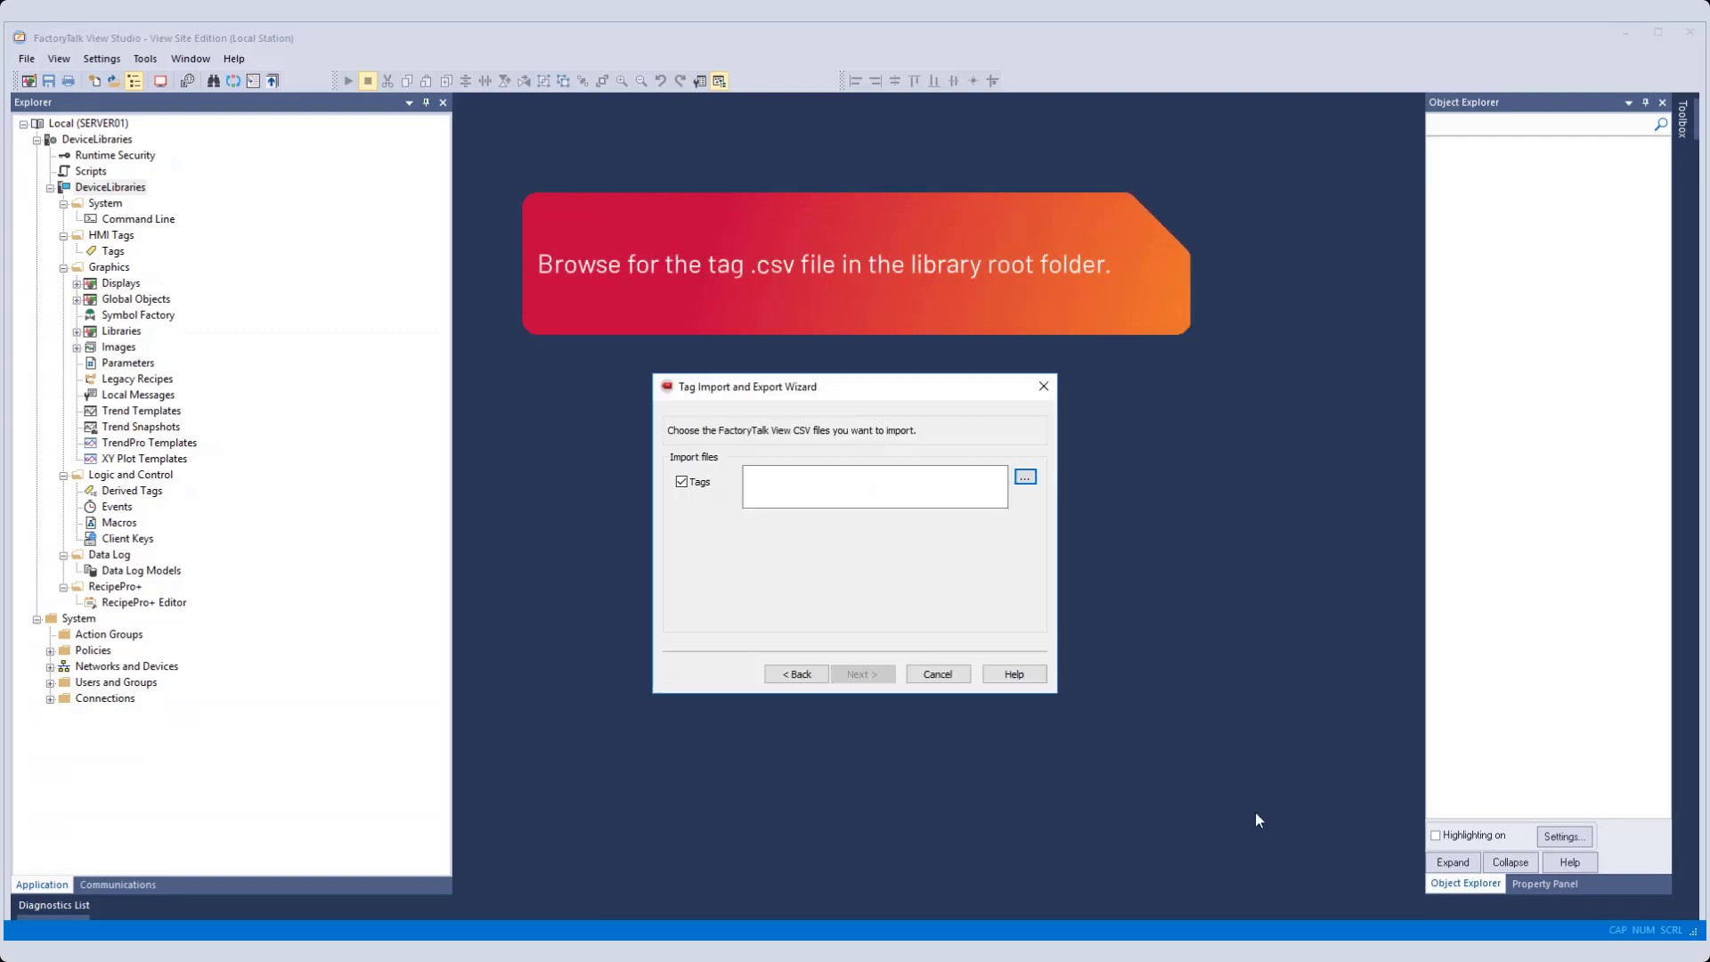
click(872, 673)
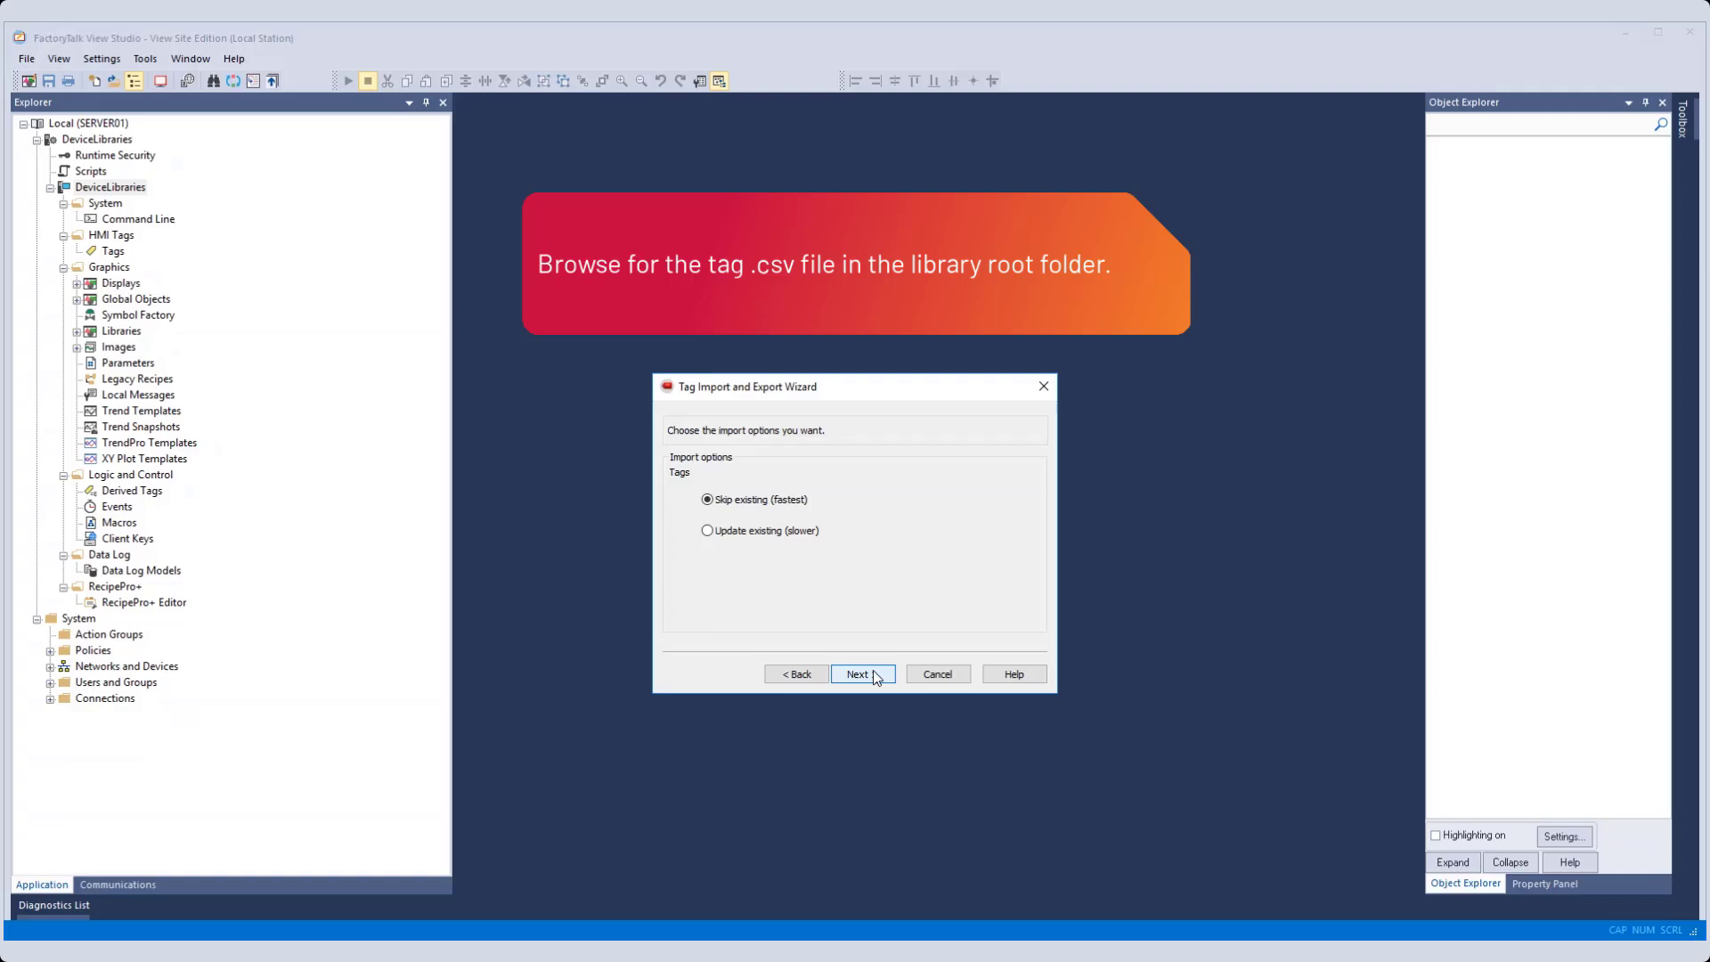
click(873, 674)
click(874, 674)
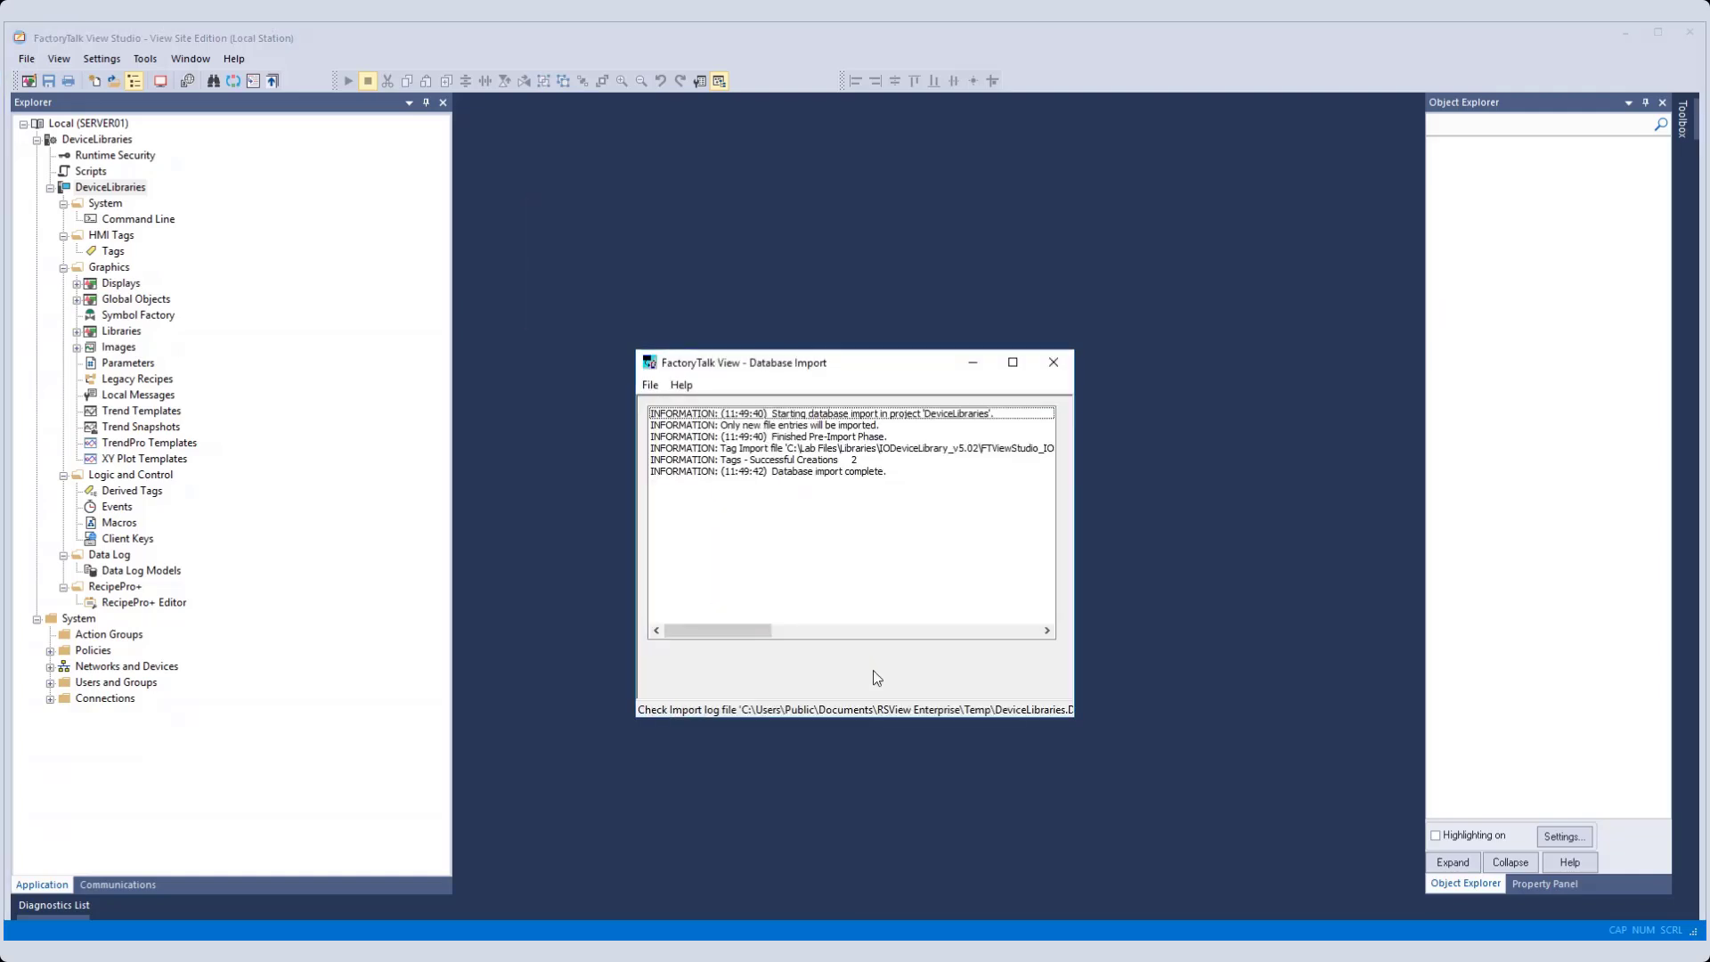
- Close the import log and open (raC-3-SE) Graphic Symbols - Power Device, selecting the E300 symbol
click(1053, 361)
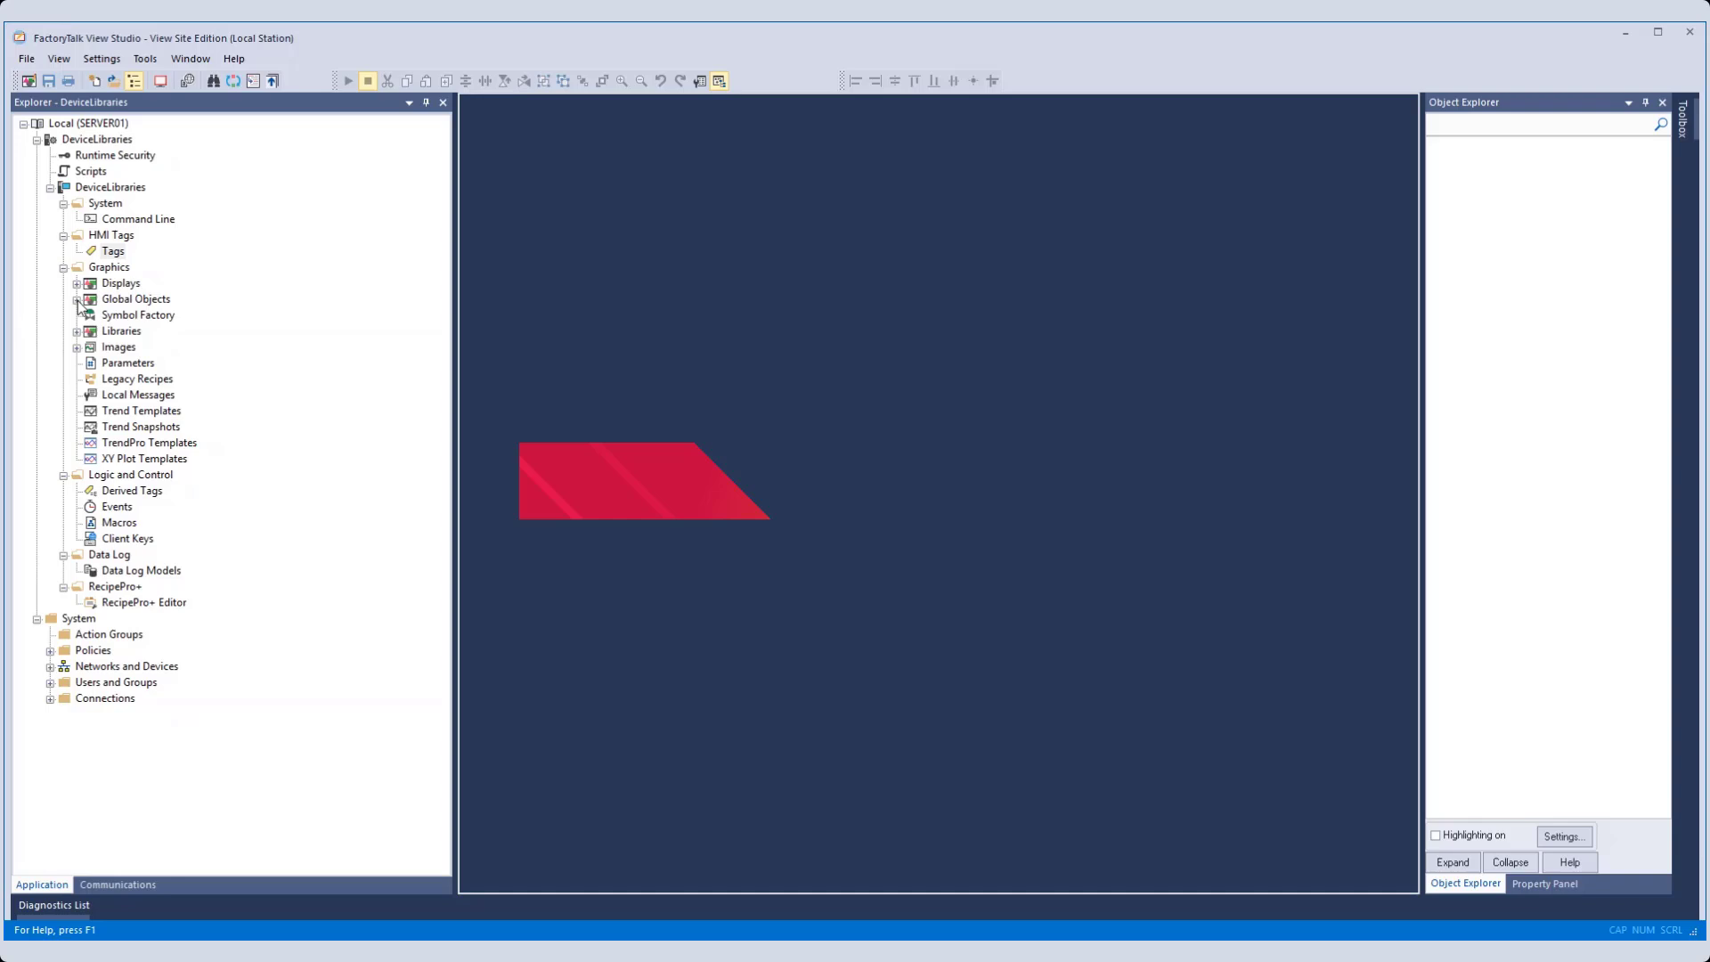
click(76, 300)
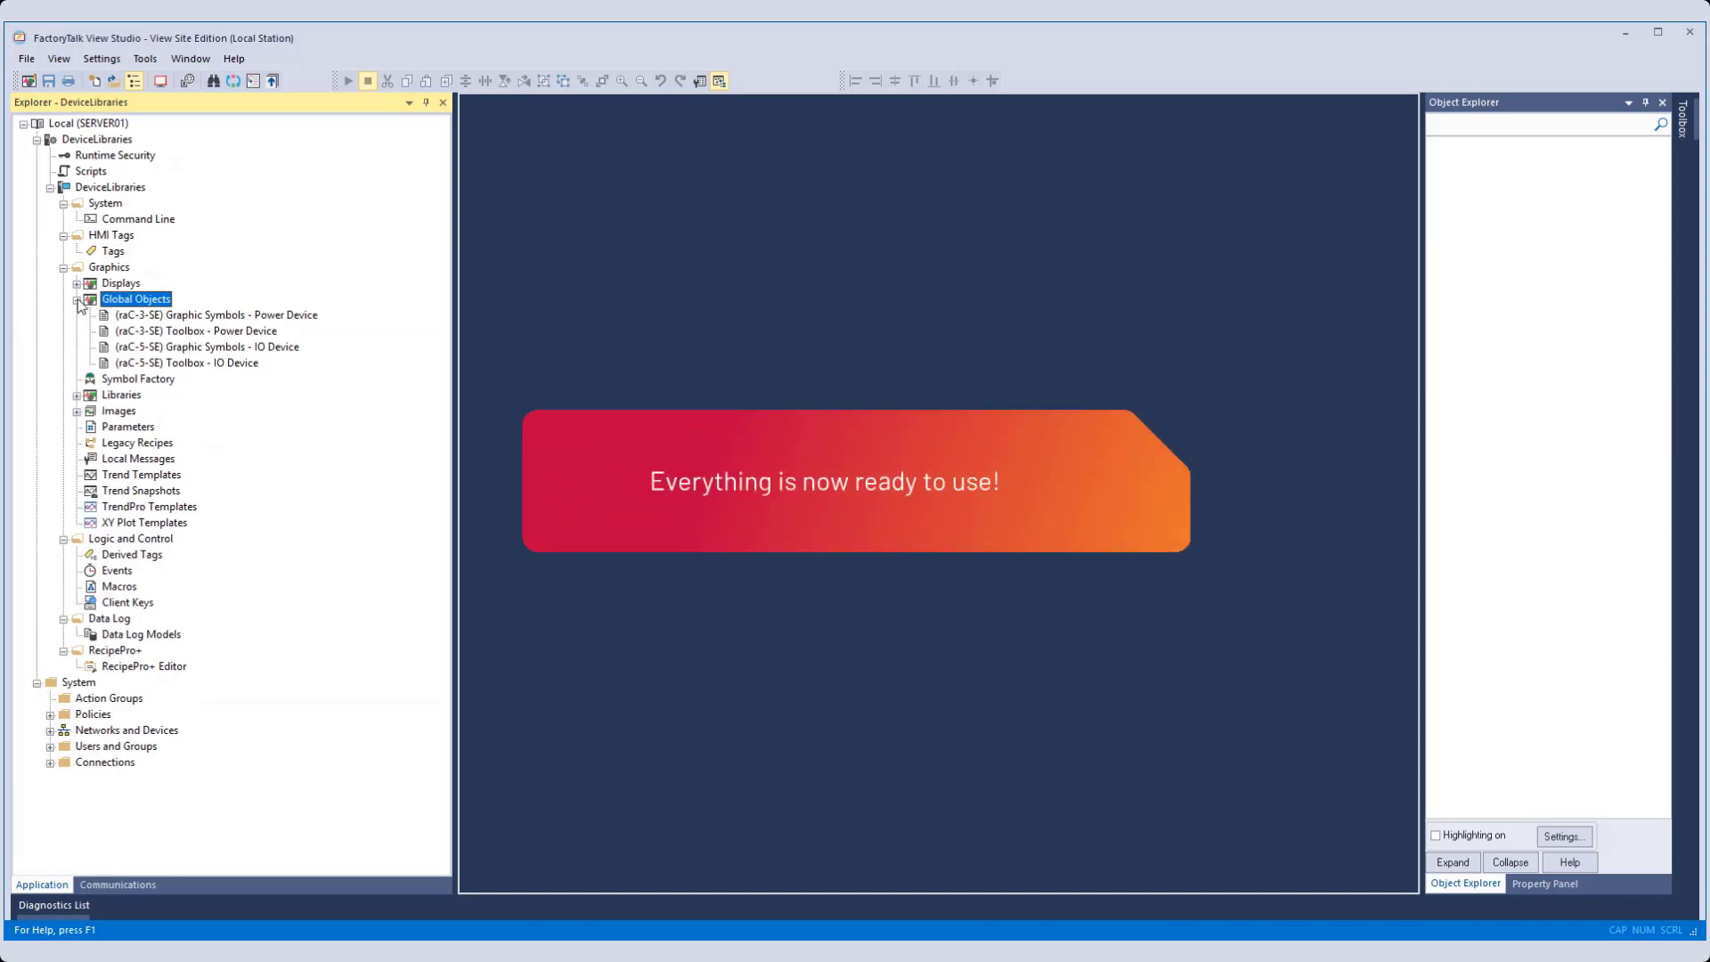
click(77, 283)
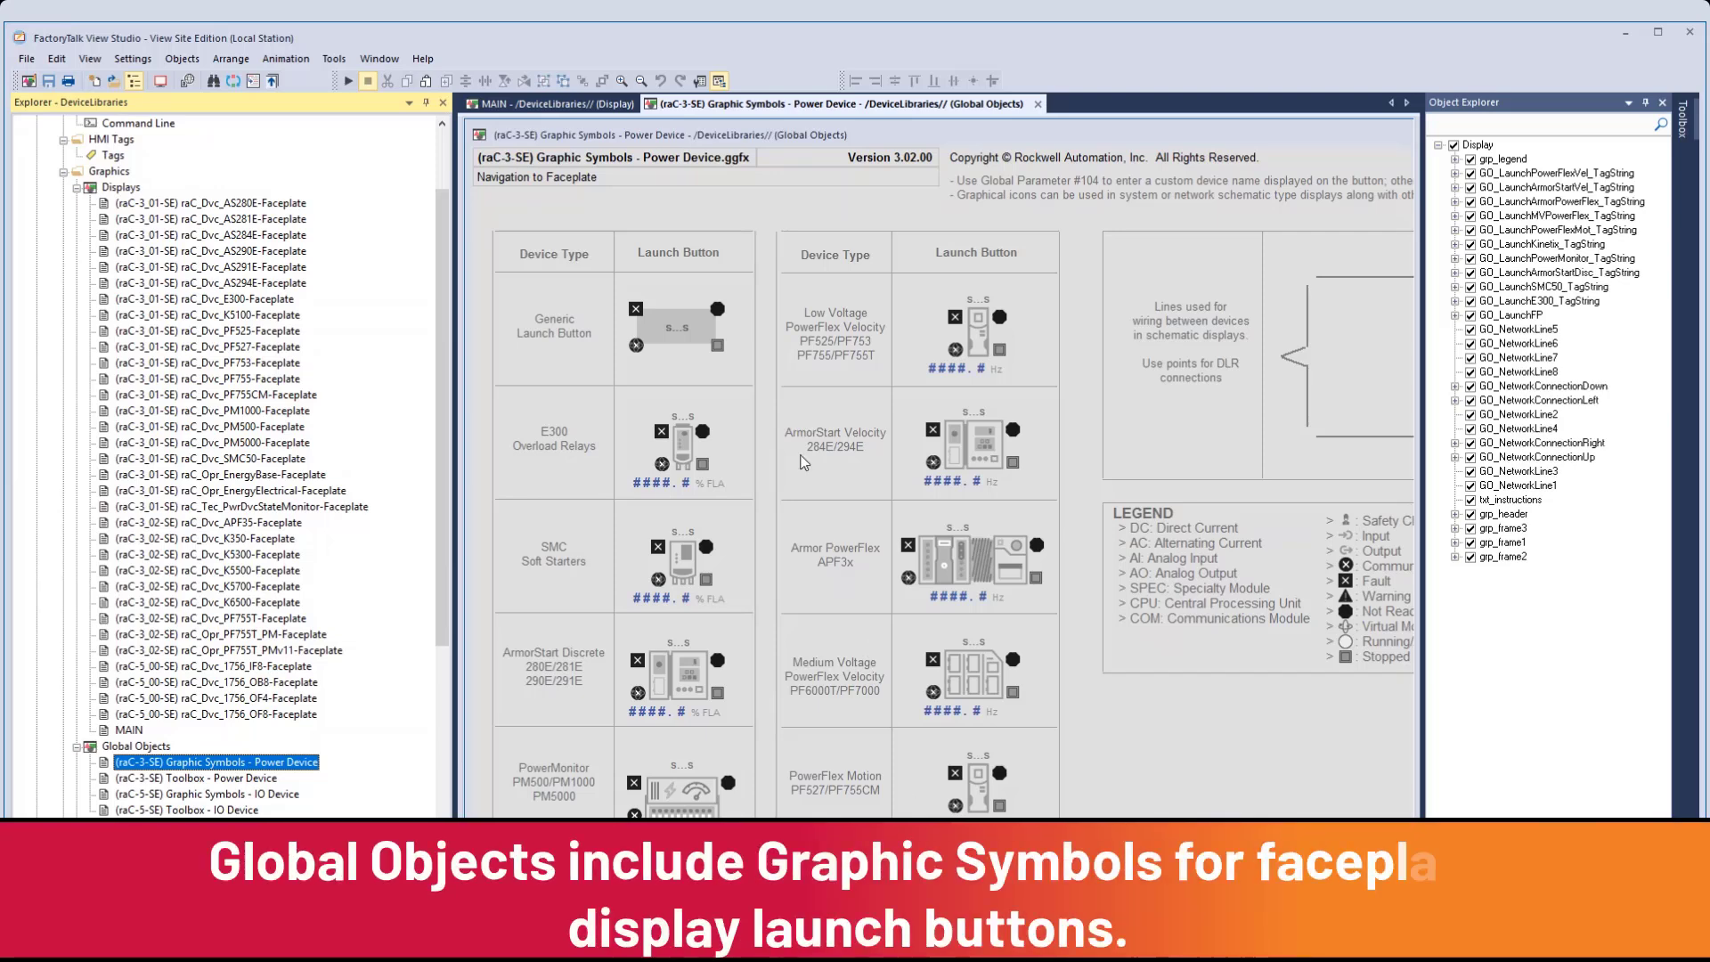
click(695, 332)
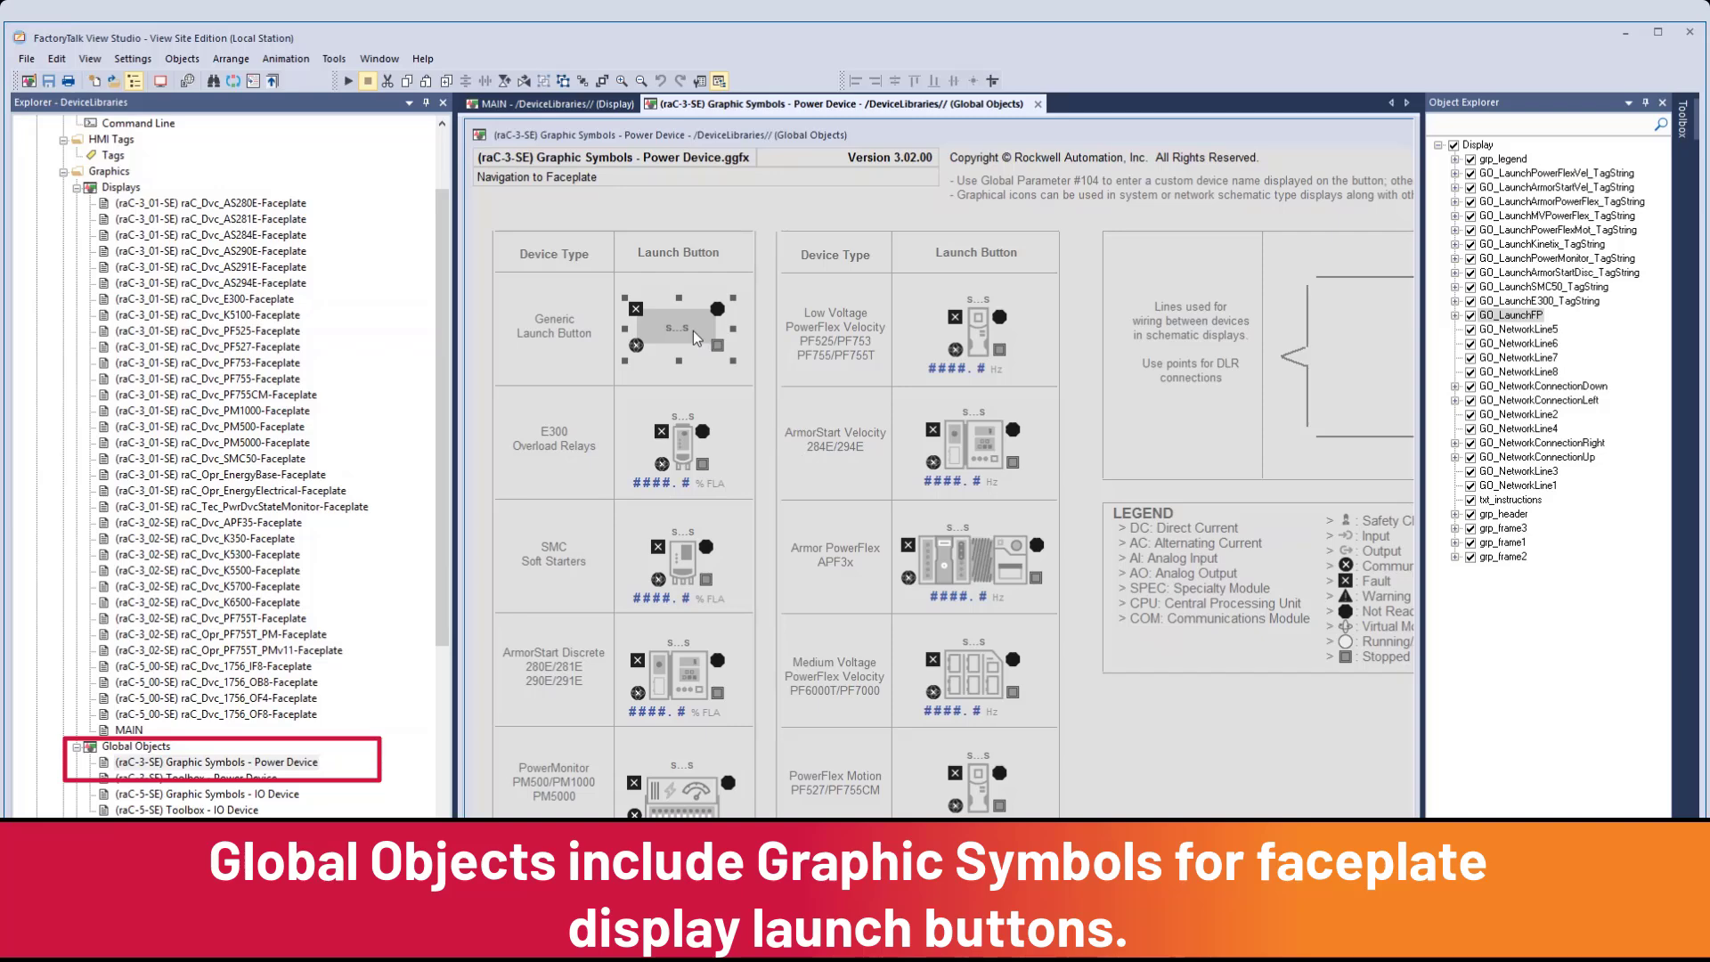
click(692, 447)
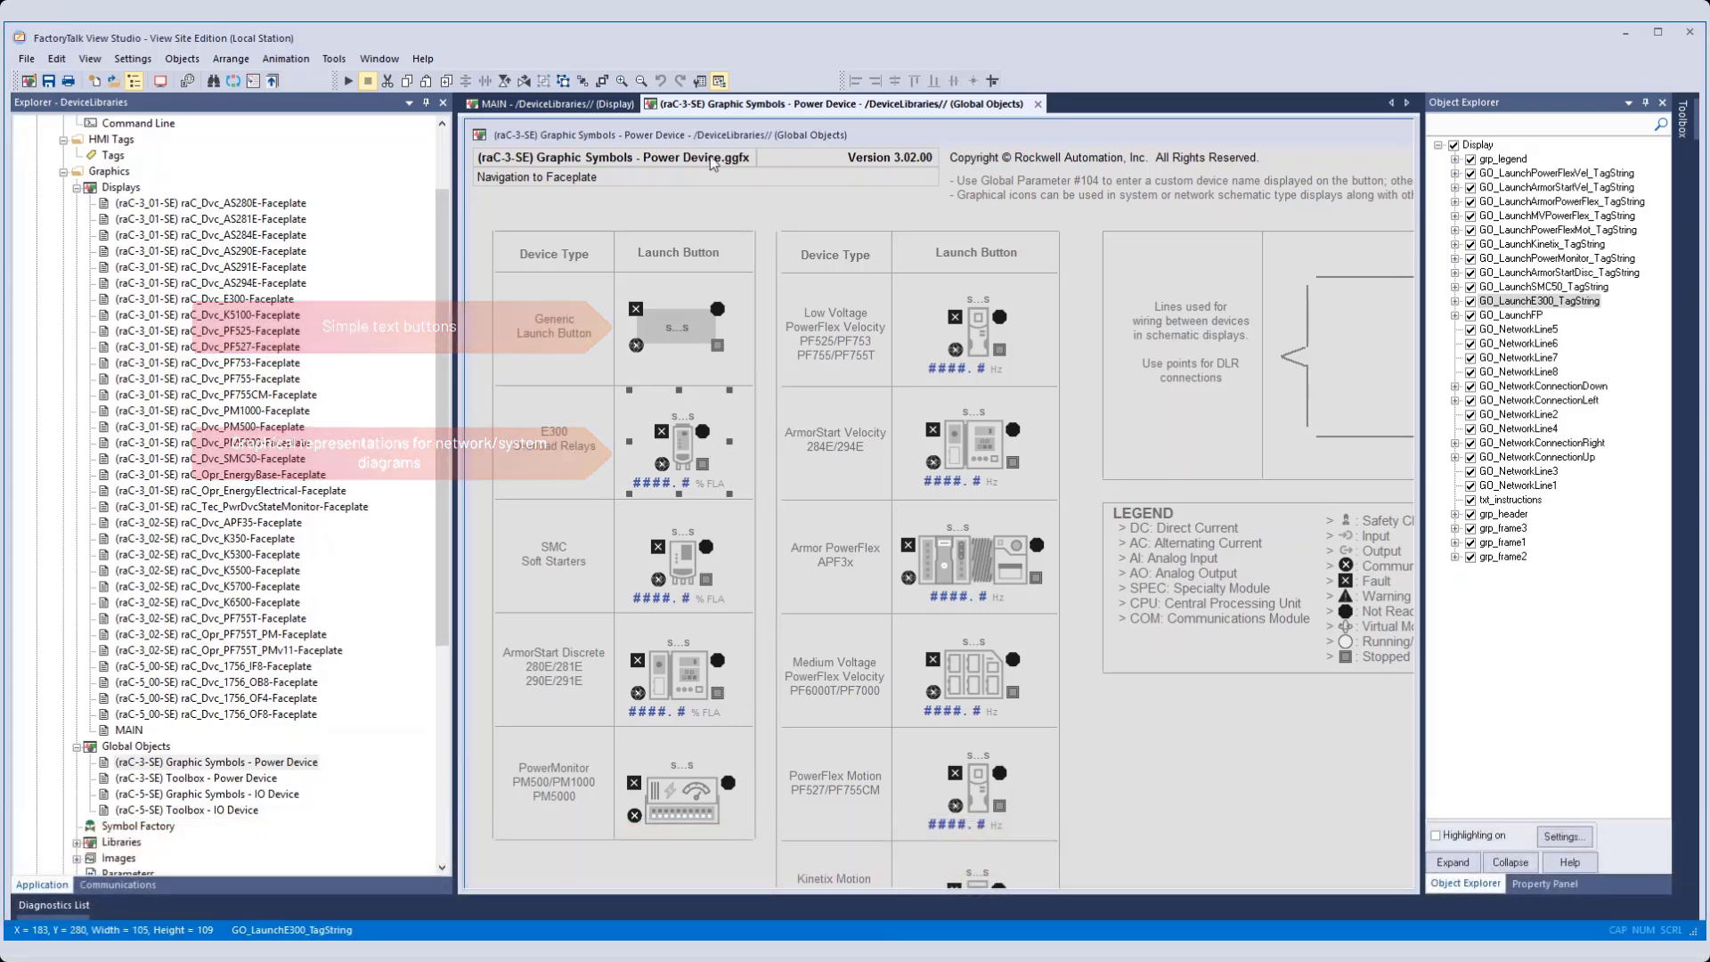
- Copy the E300 symbol, paste it into MAIN, and move it to the top-left
right_click(682, 457)
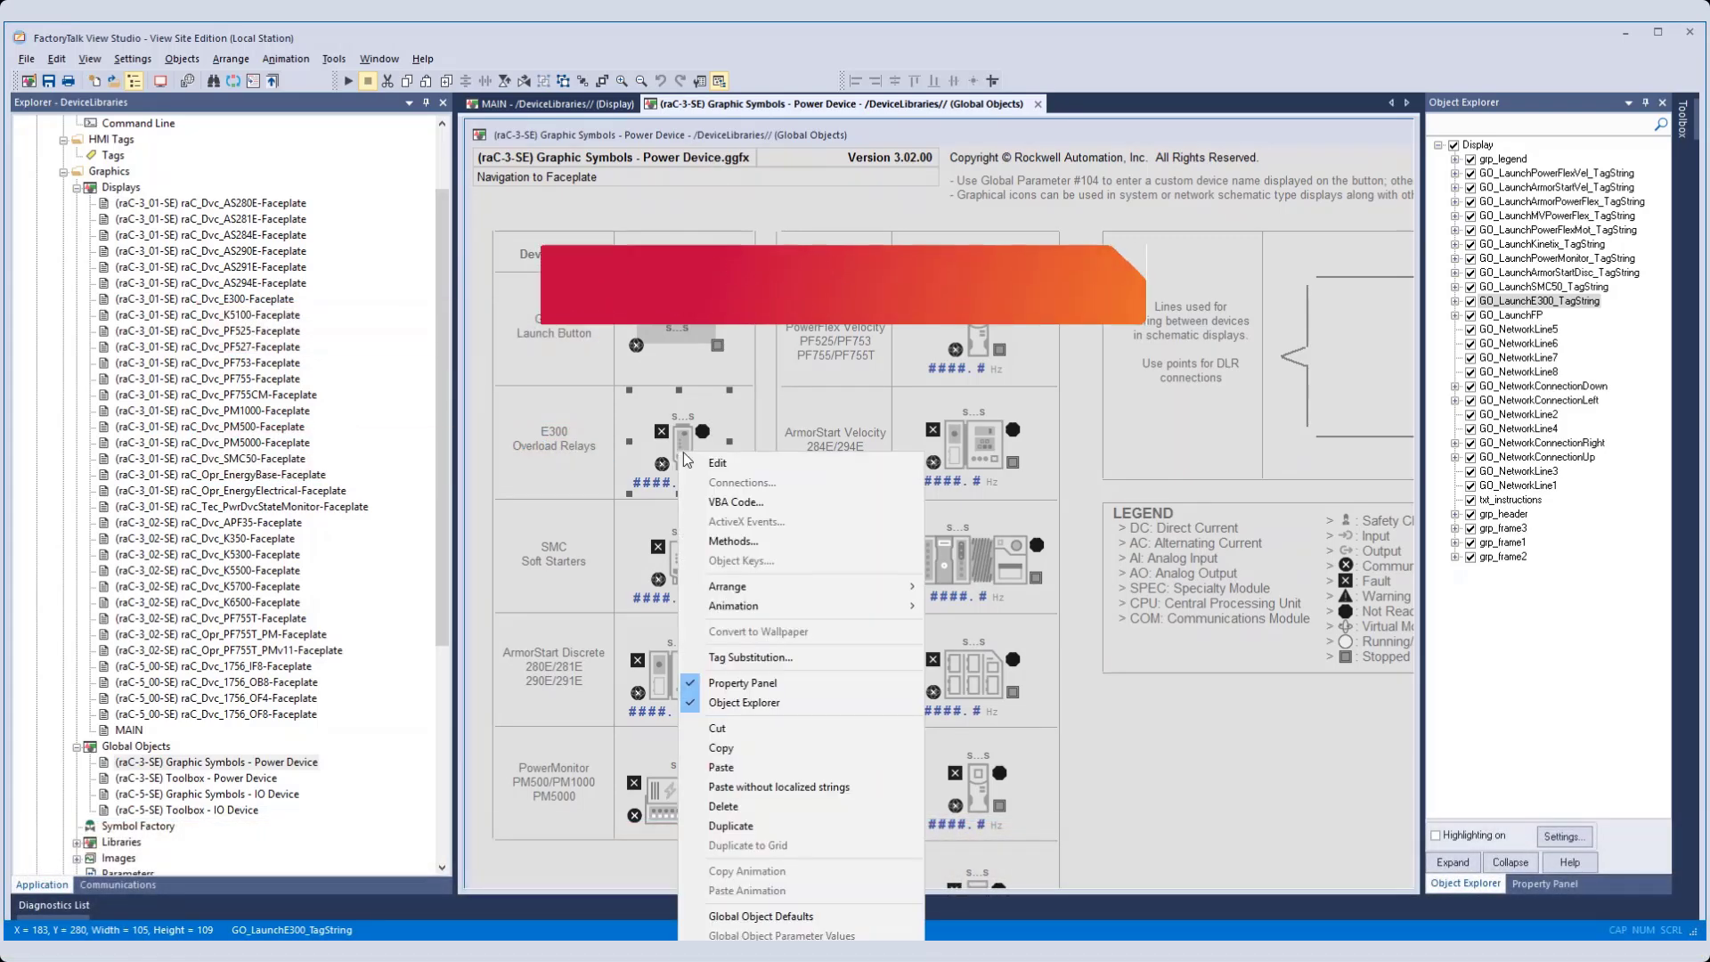
click(713, 735)
click(557, 103)
right_click(684, 330)
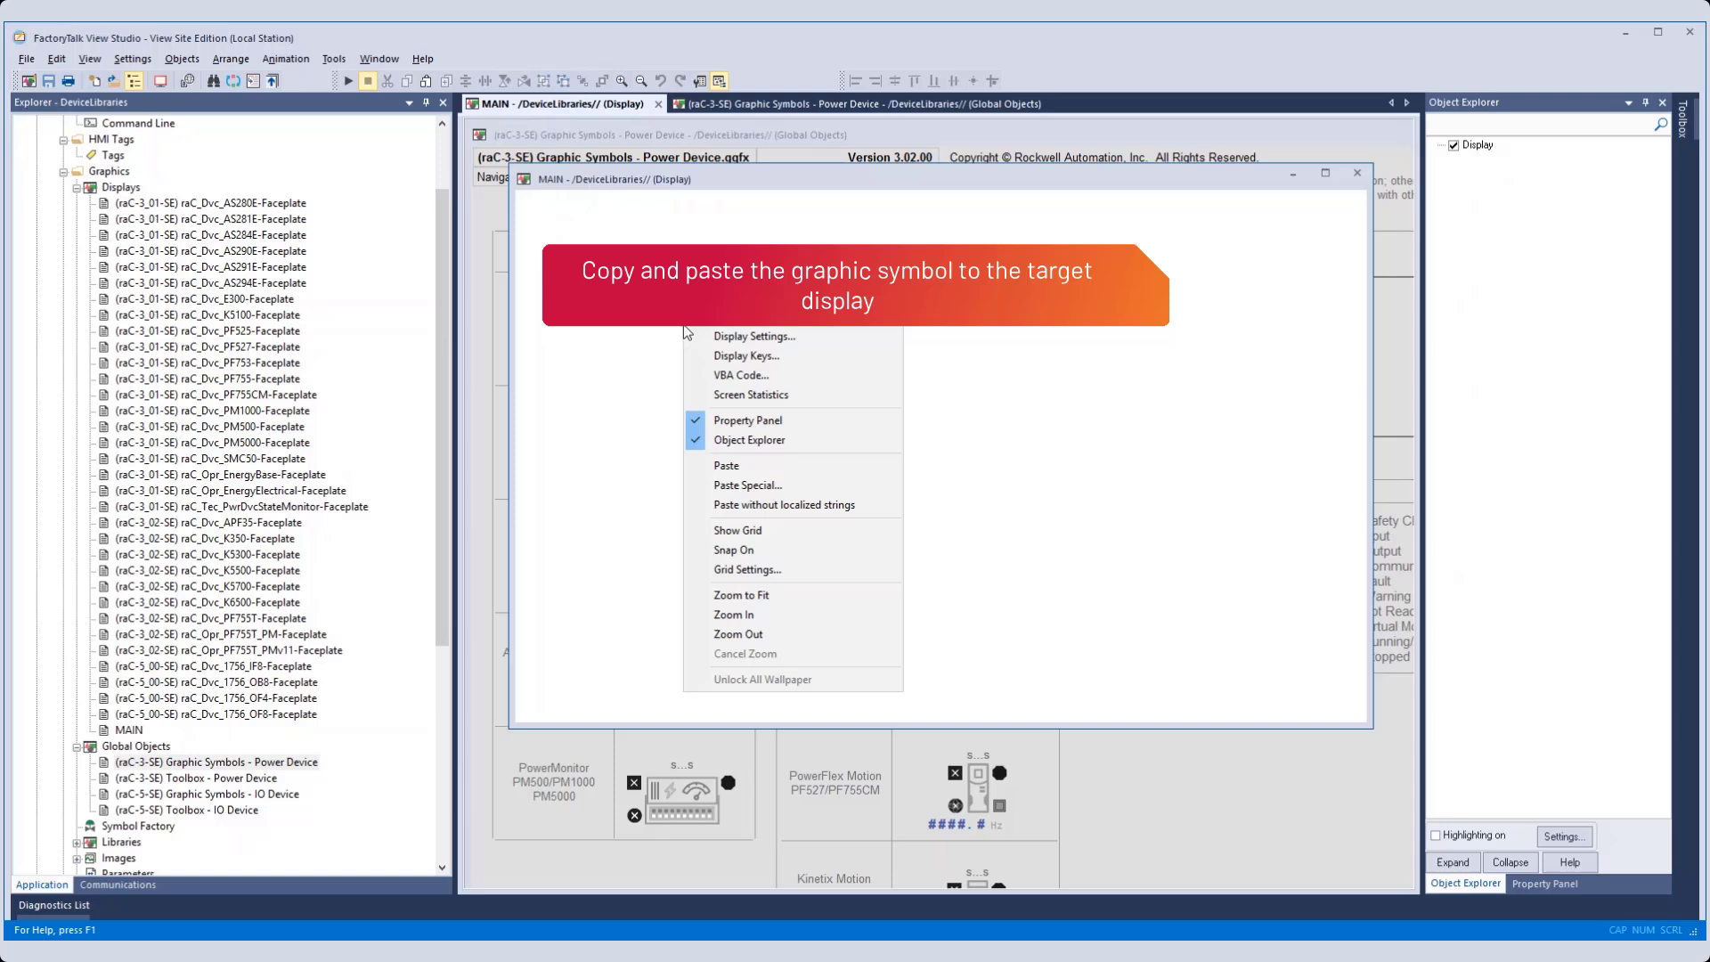
click(747, 466)
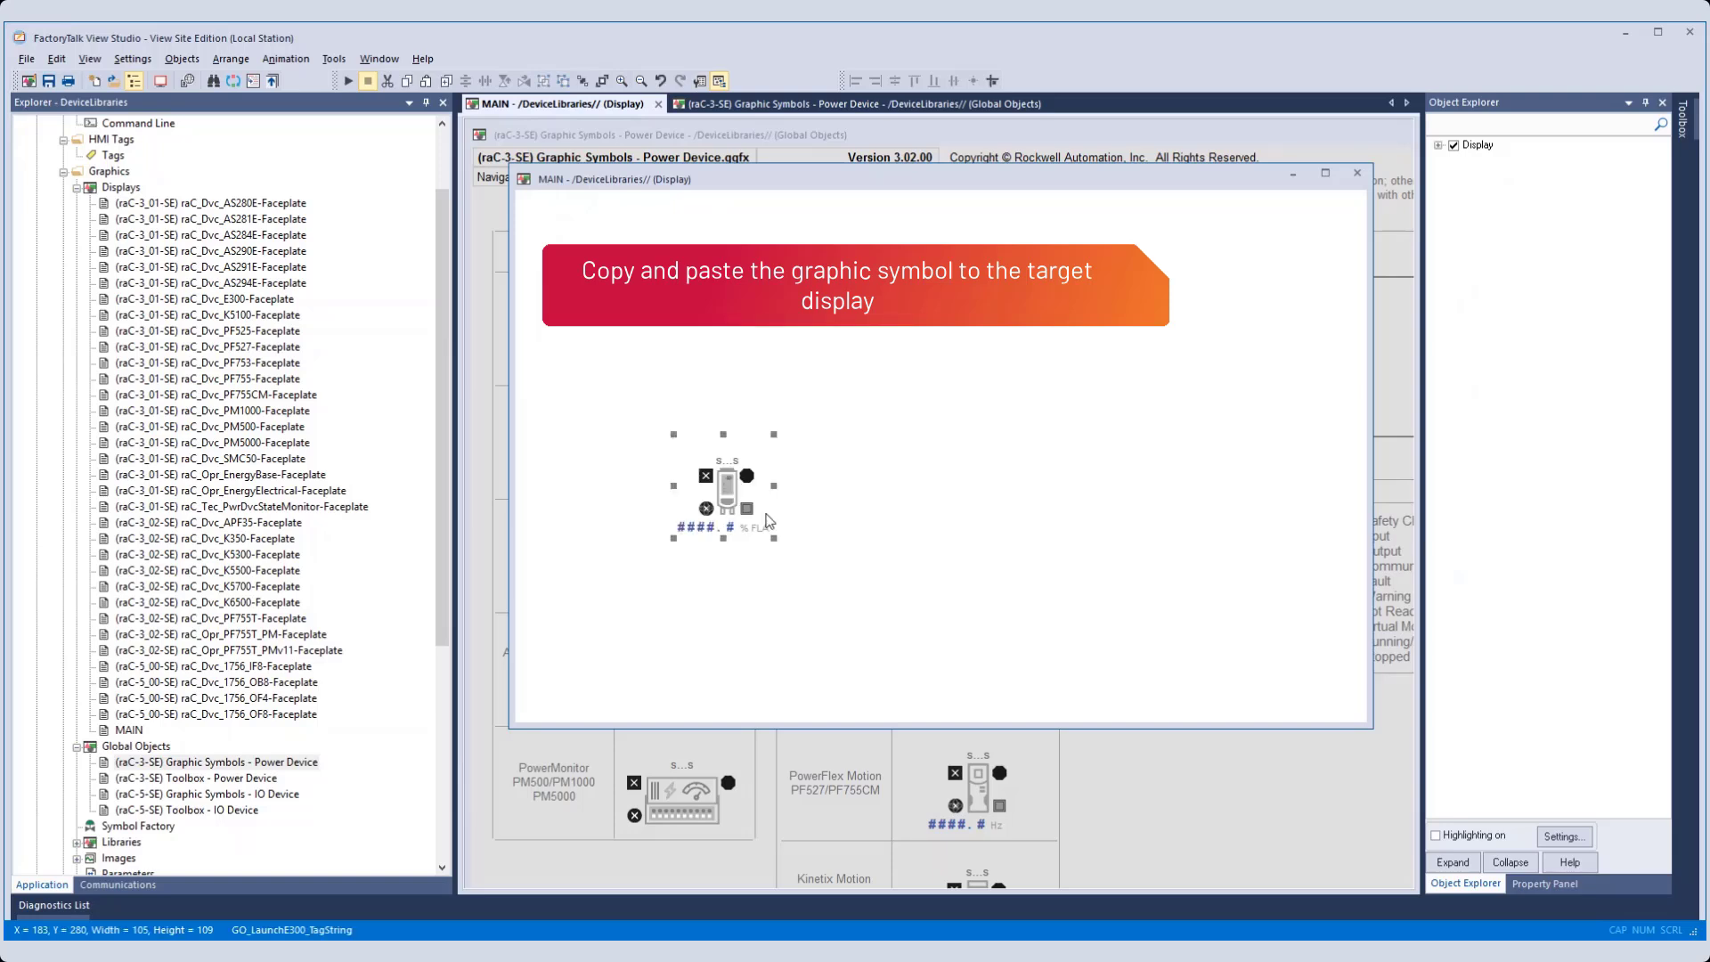
drag(733, 498, 664, 281)
right_click(663, 280)
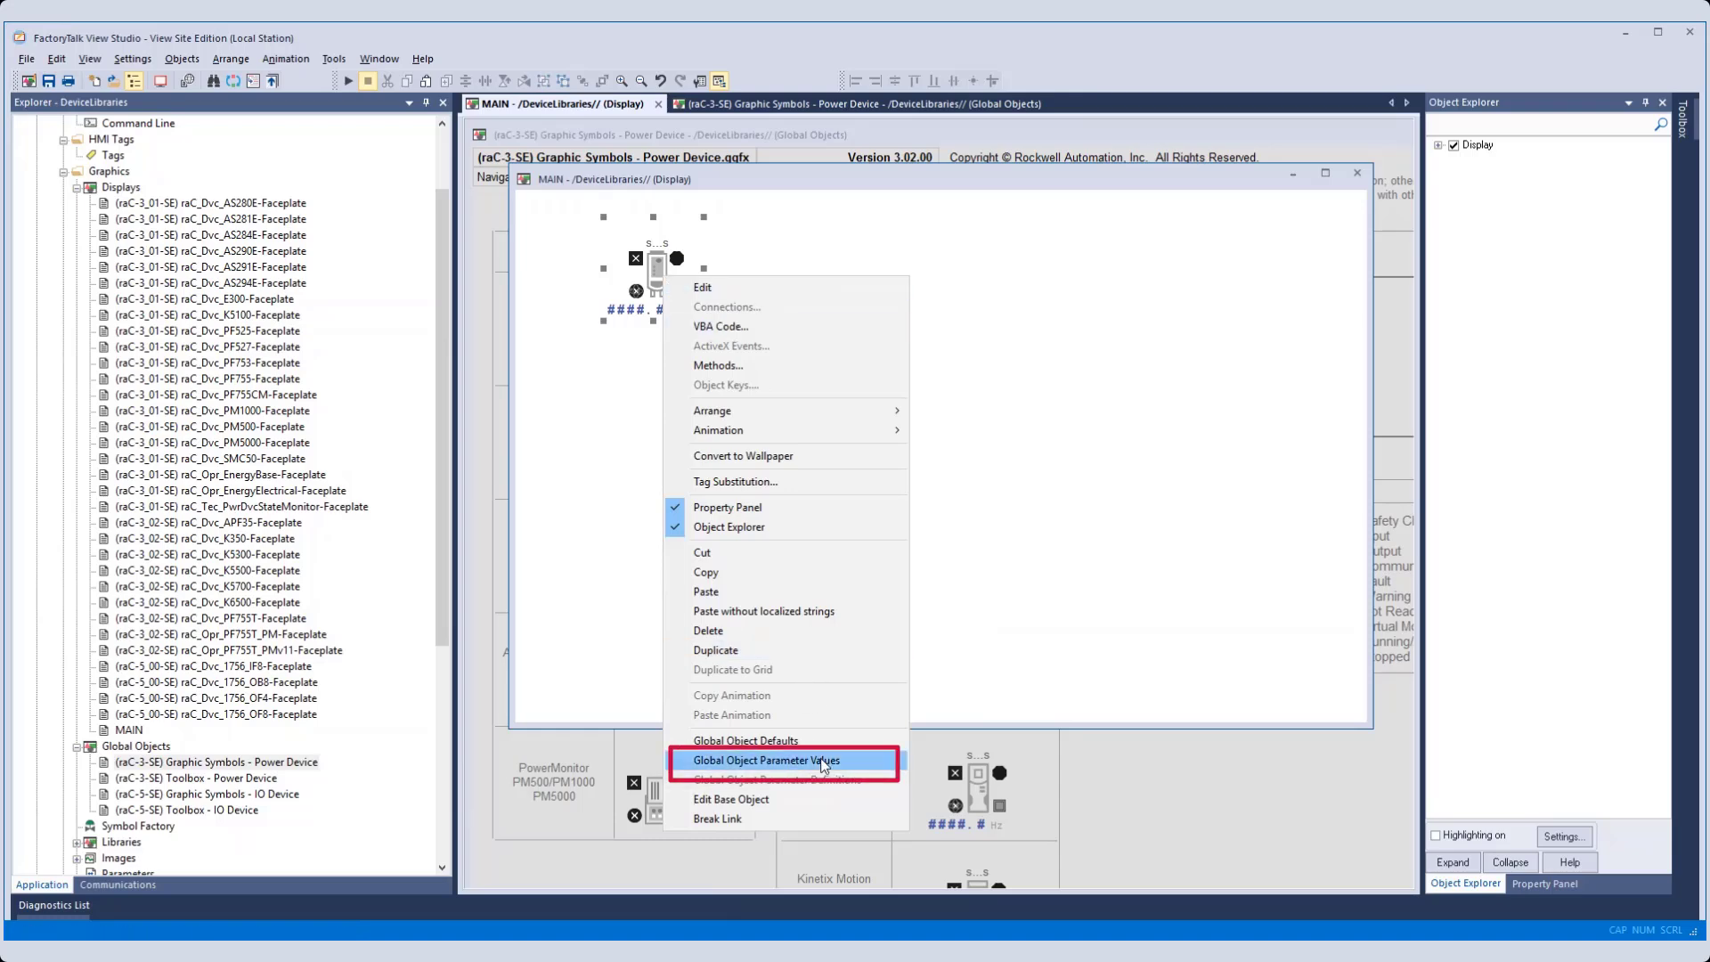
- Bind the E300 symbol's #102 parameter to the MT102_Dvc tag
click(822, 763)
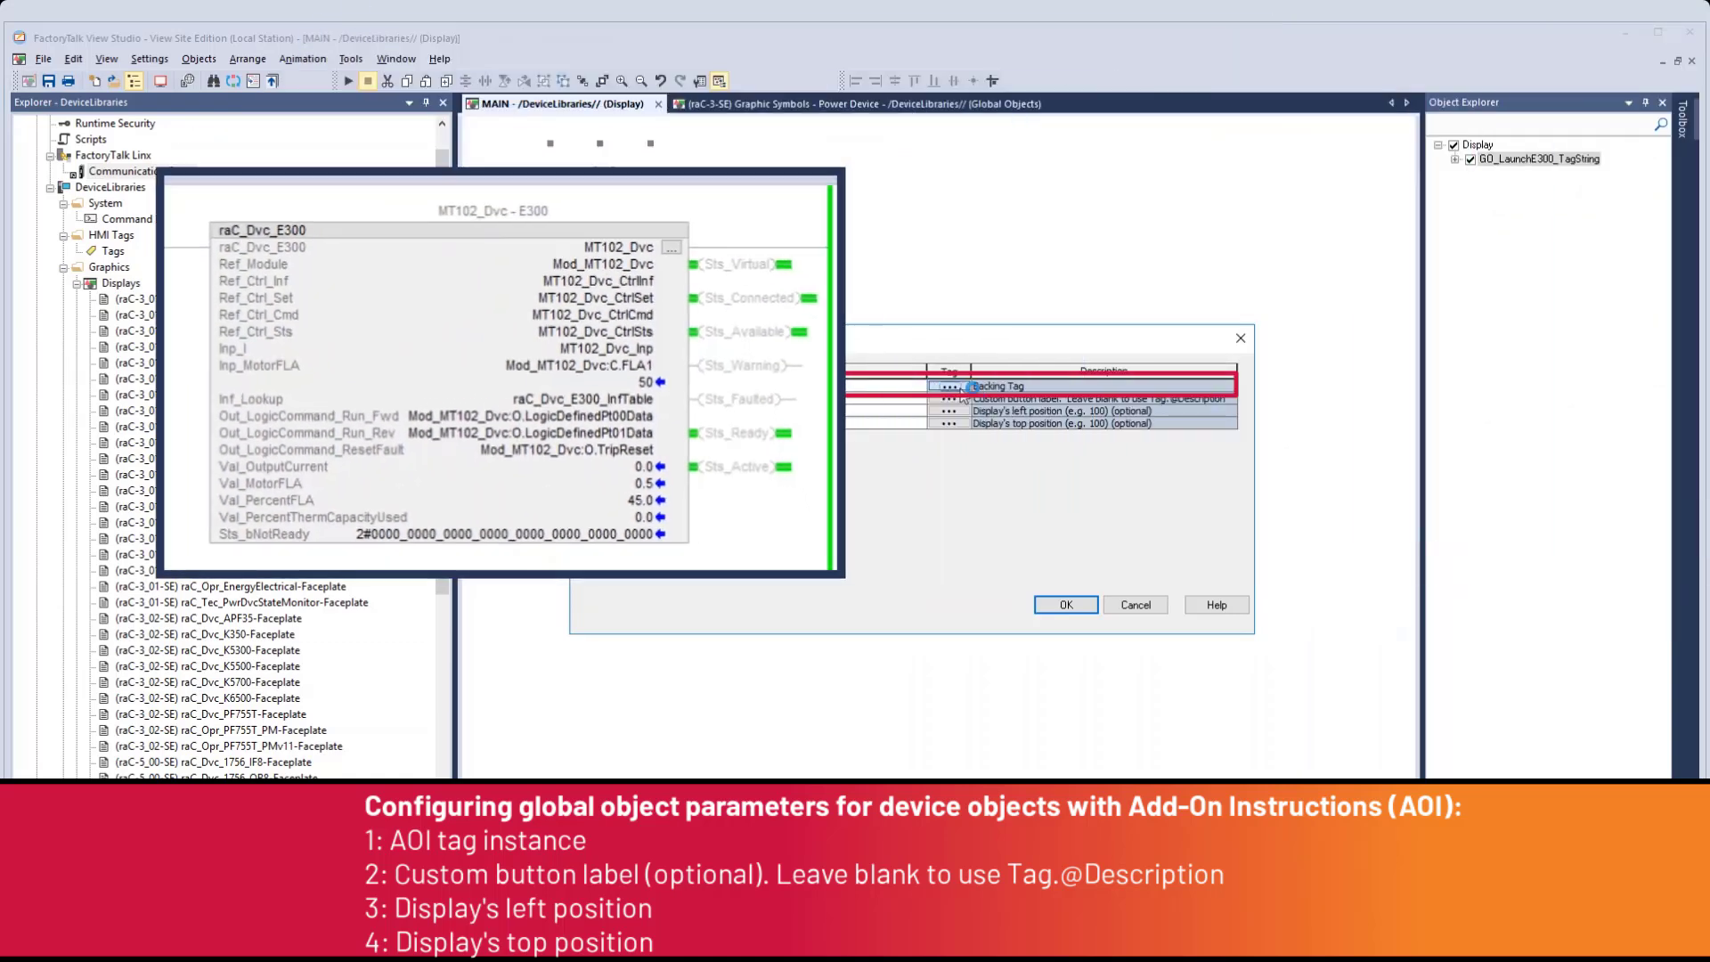
click(960, 390)
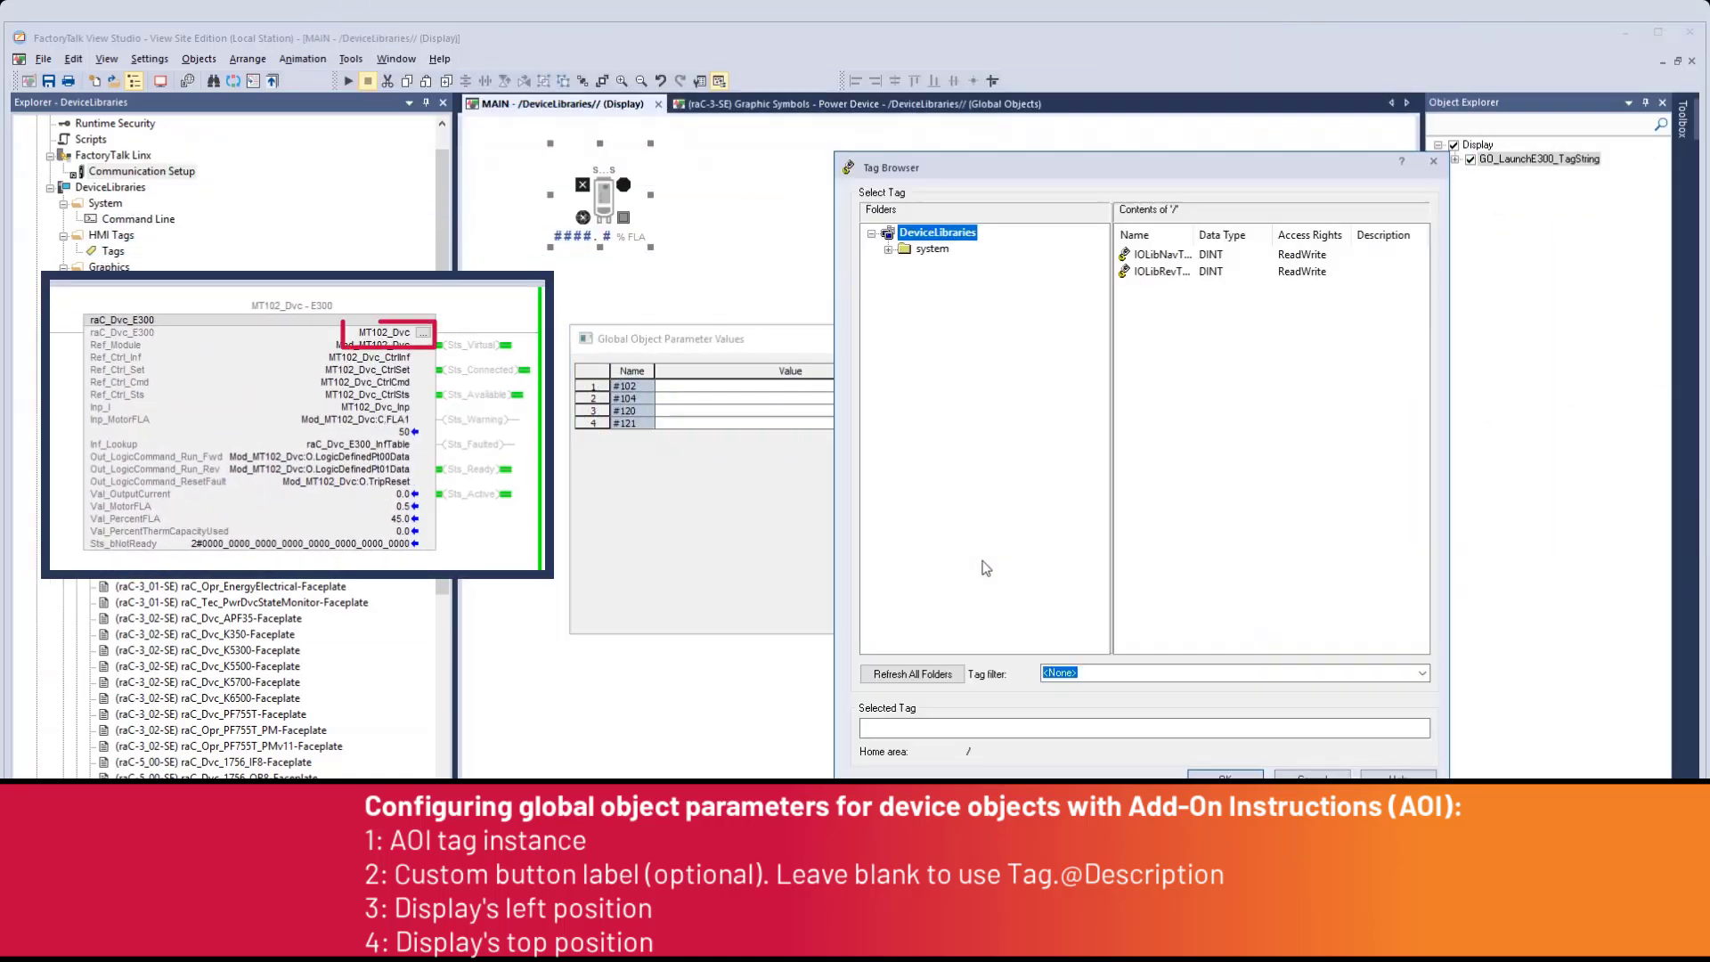
double_click(921, 253)
double_click(921, 281)
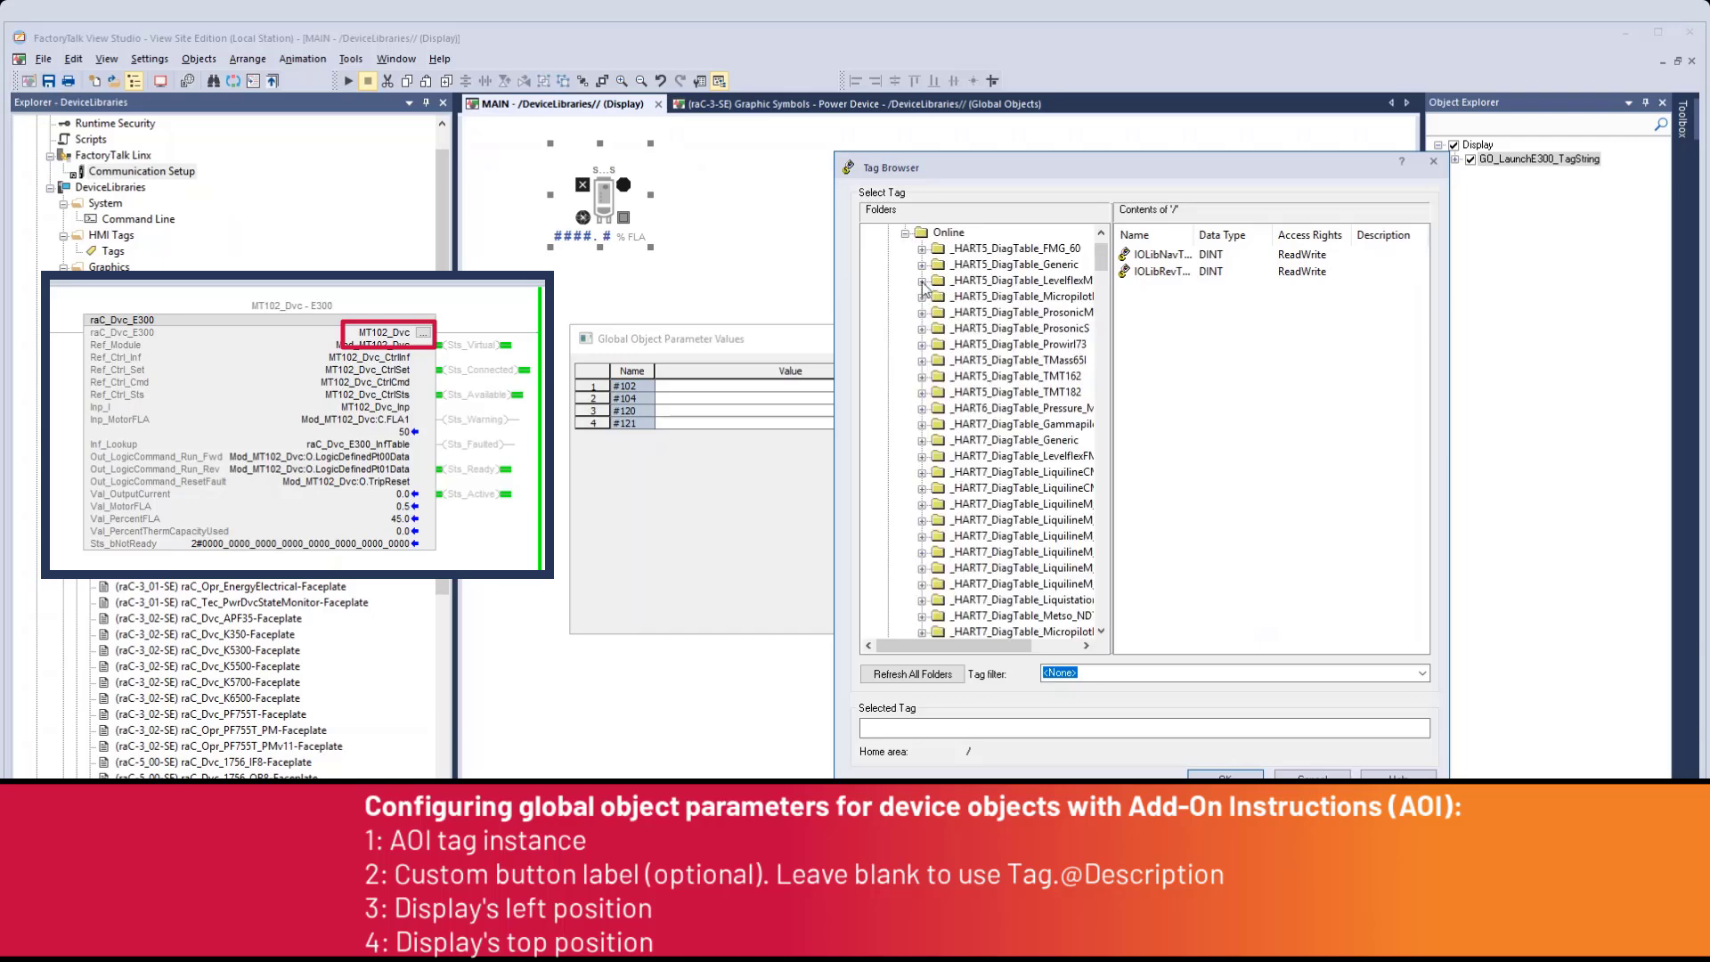
scroll(1080, 375, down, 20)
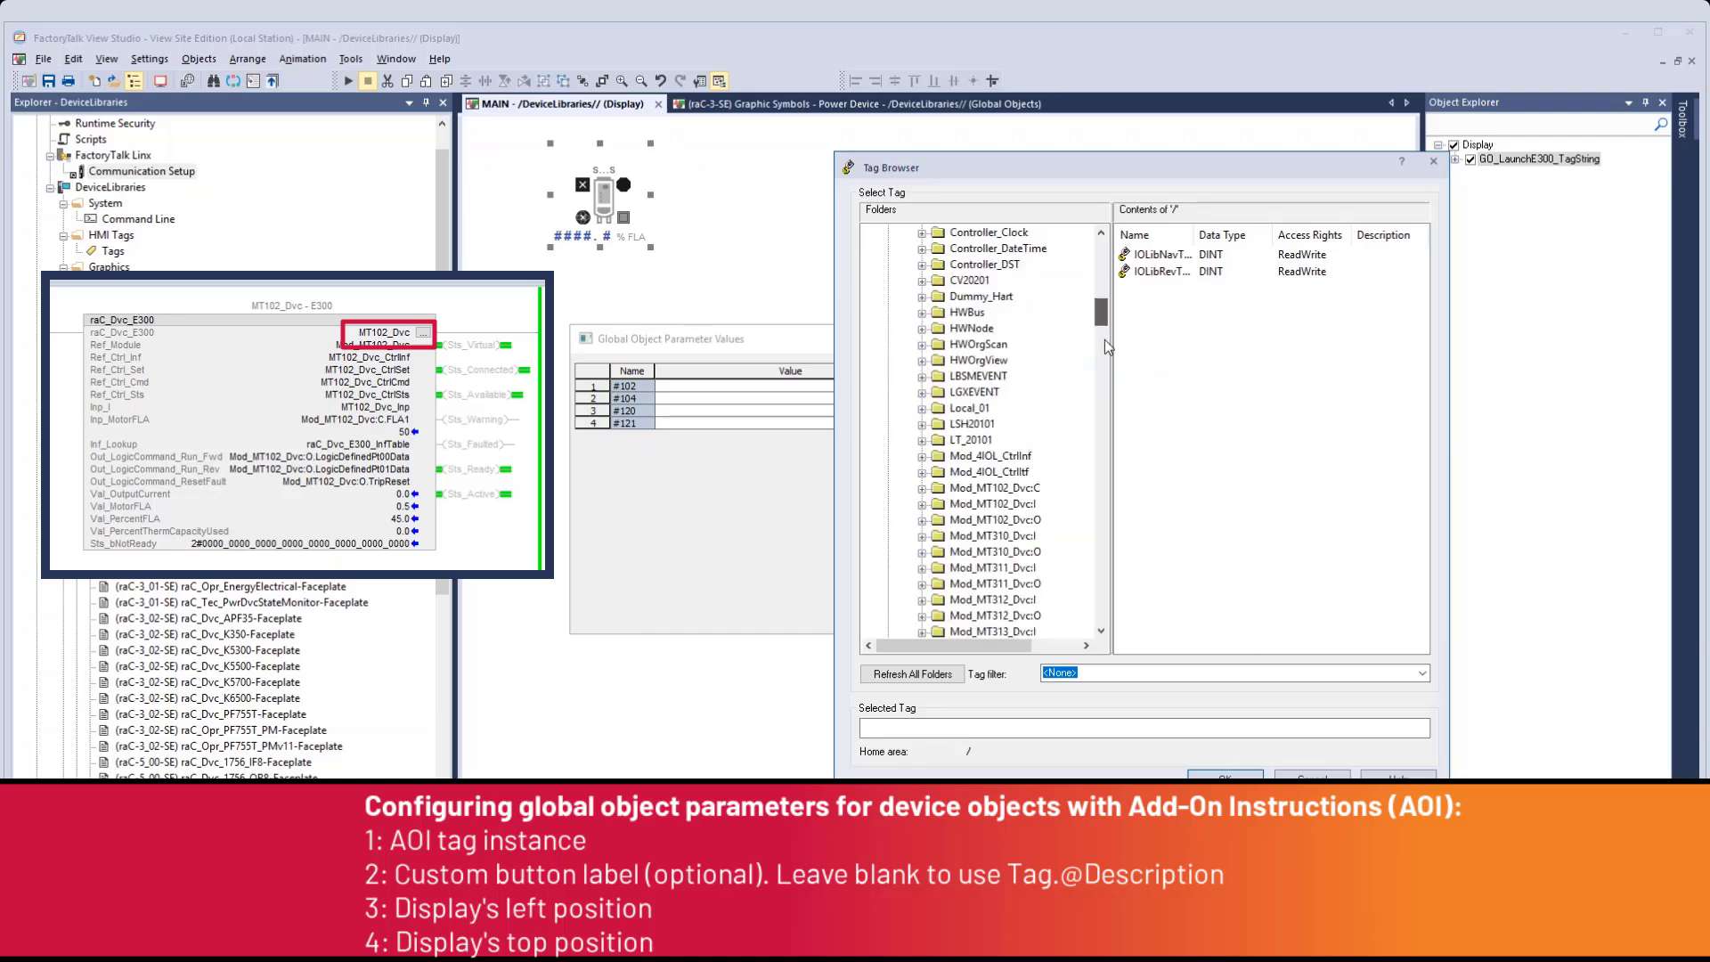
click(977, 569)
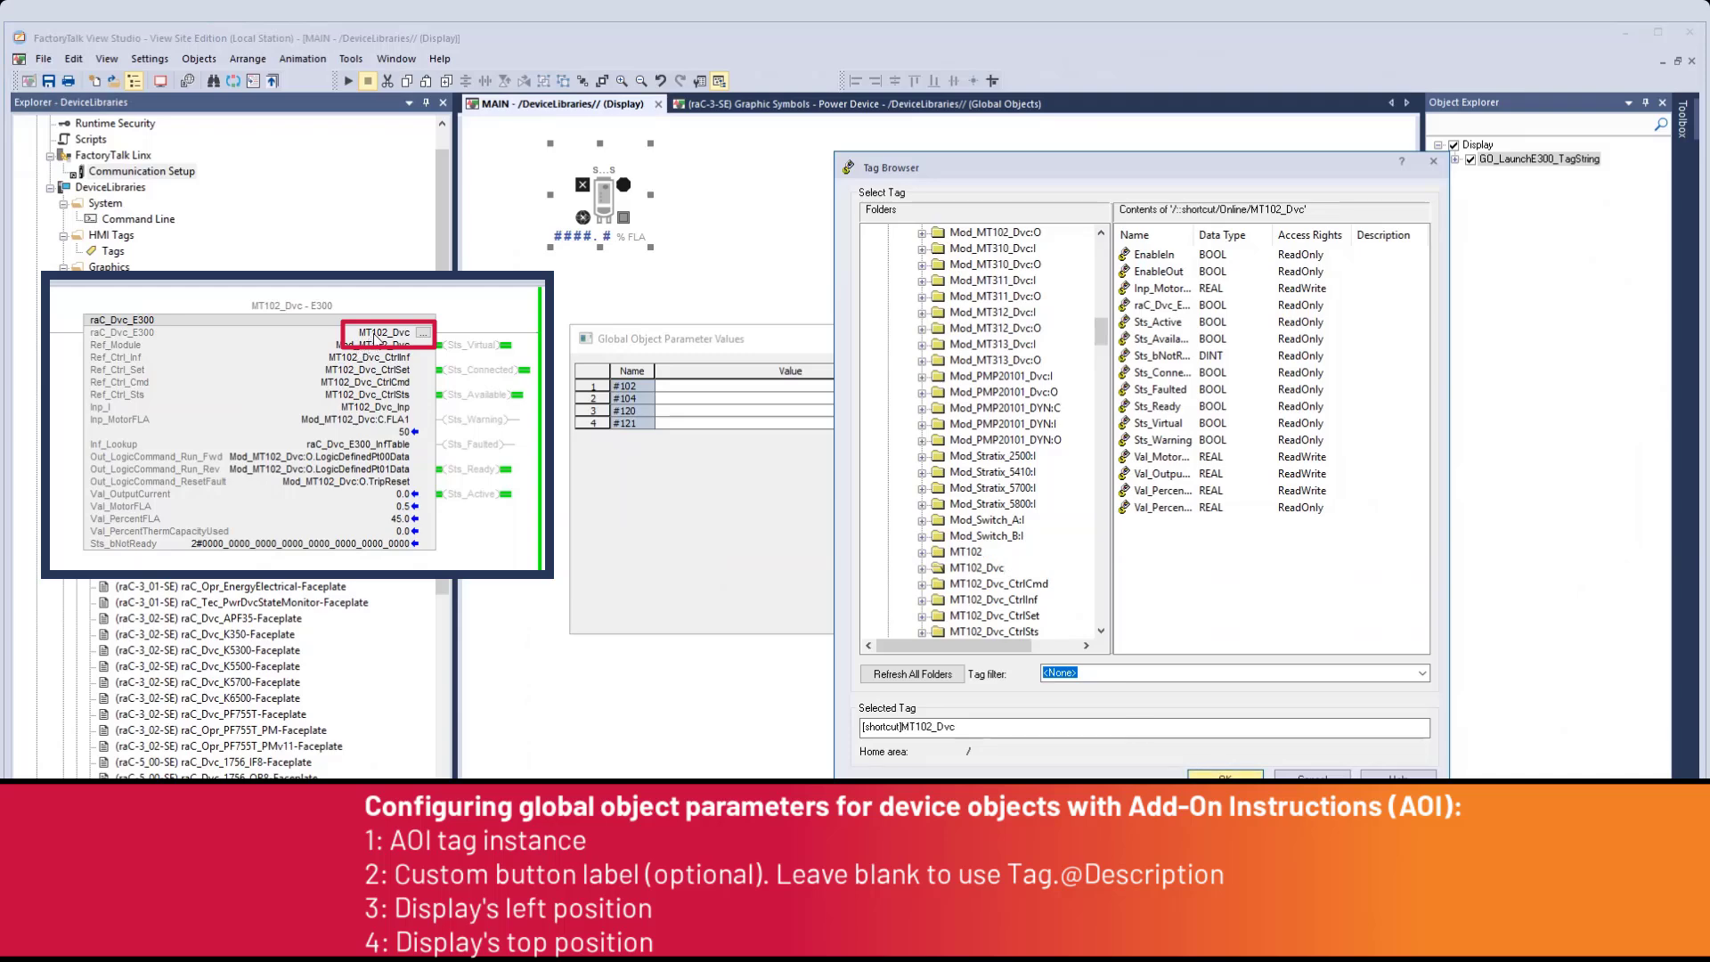
key(Return)
- Set #104 label to MT102 and #120 left position to 50
click(806, 401)
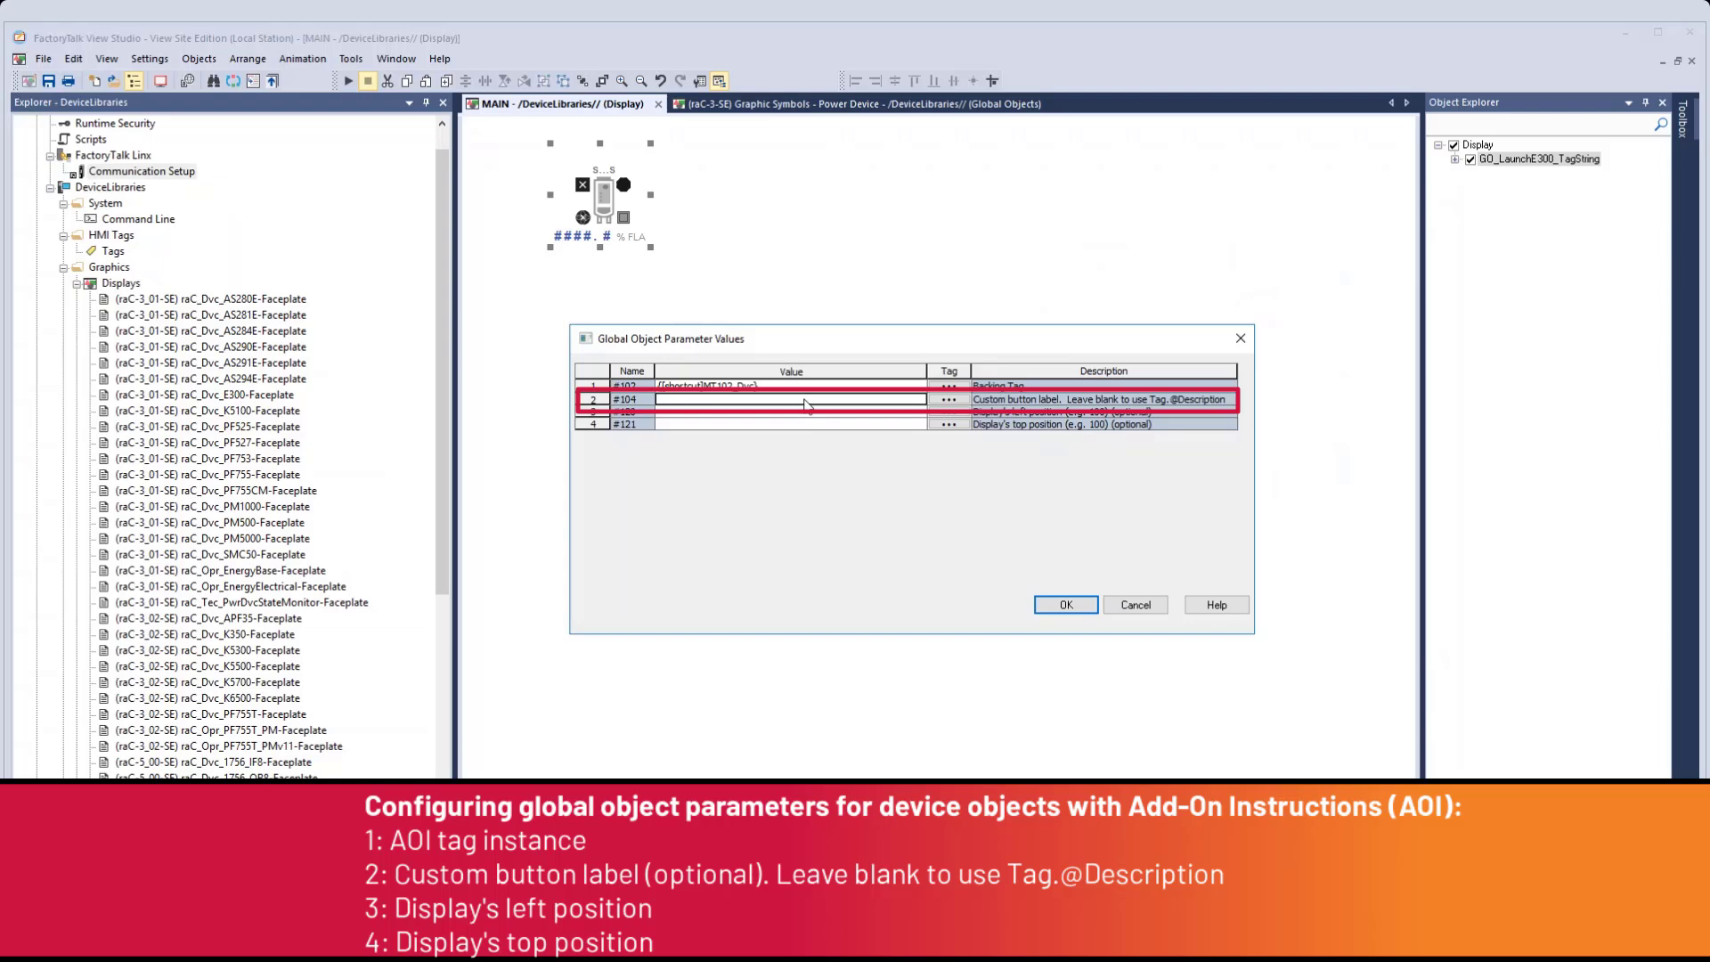
text(MT102)
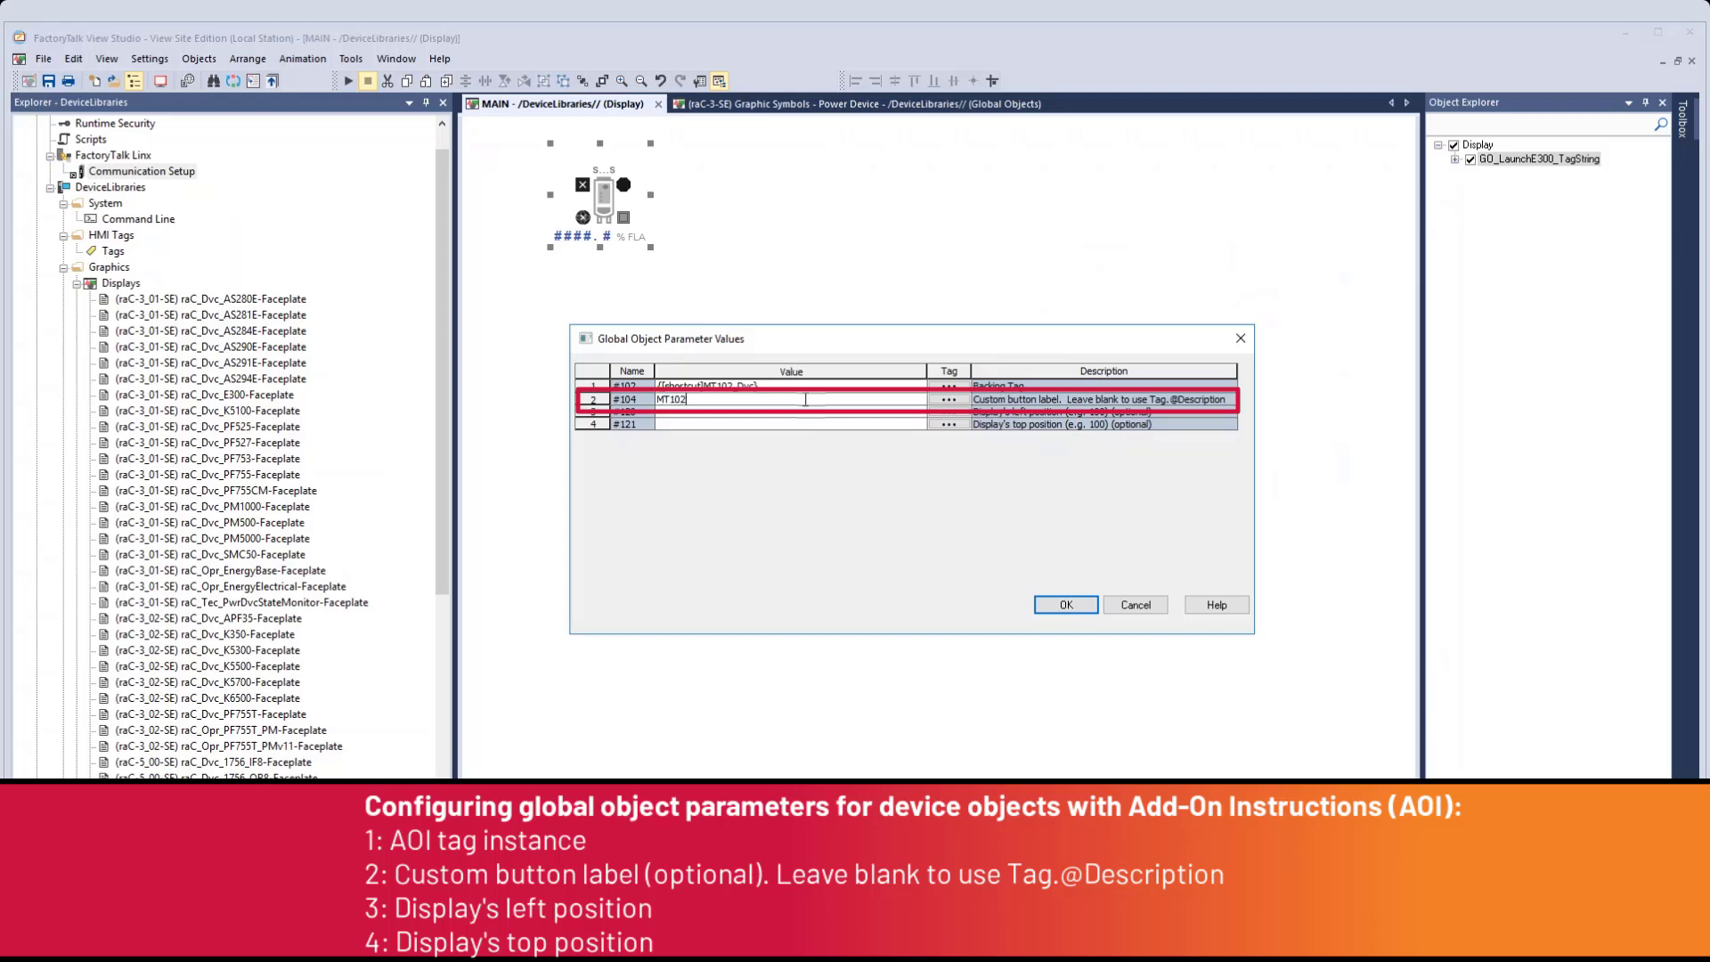
key(Return)
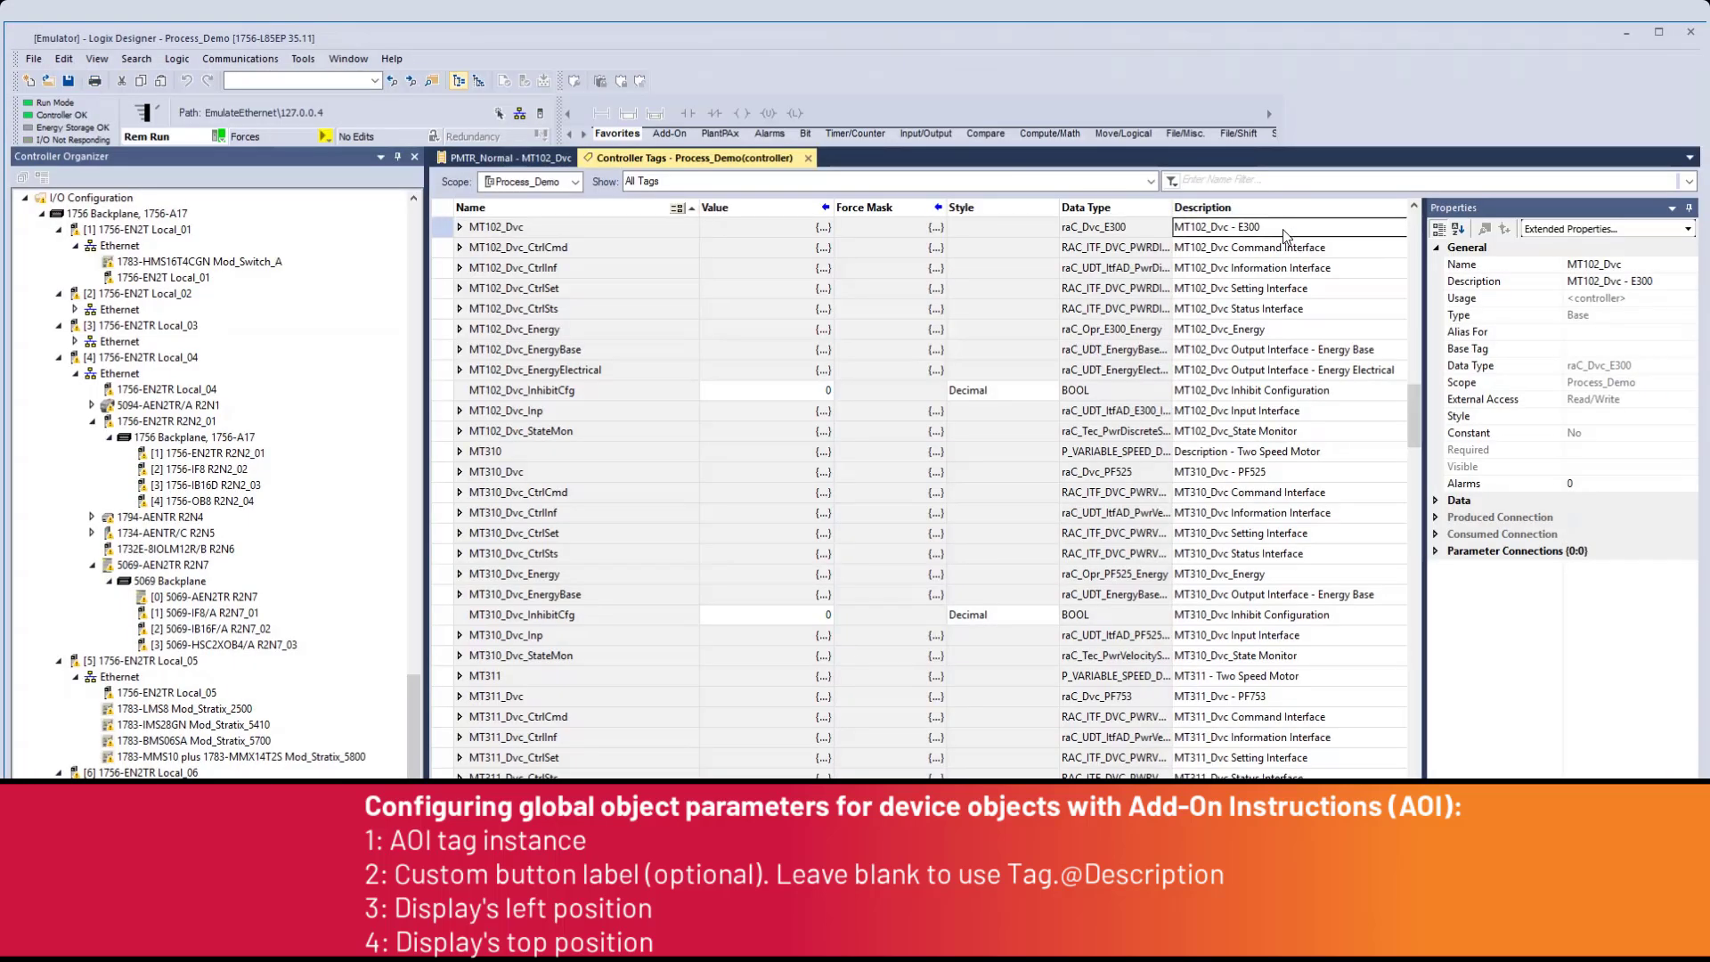
click(1286, 231)
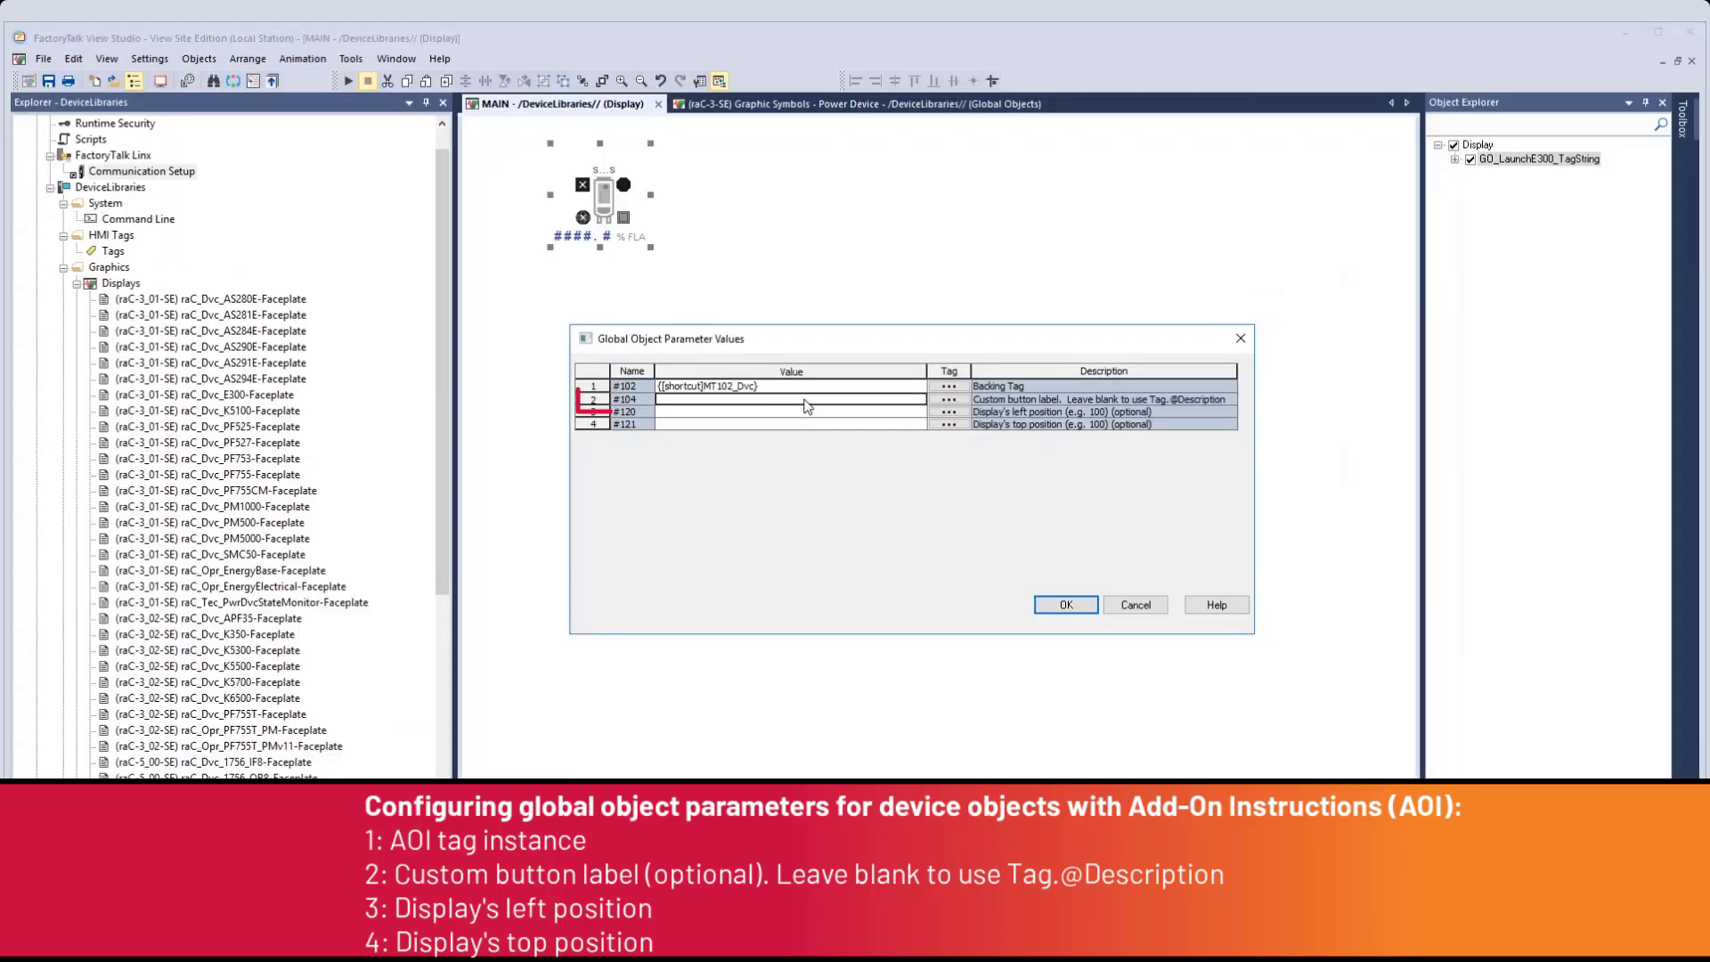
key(Return)
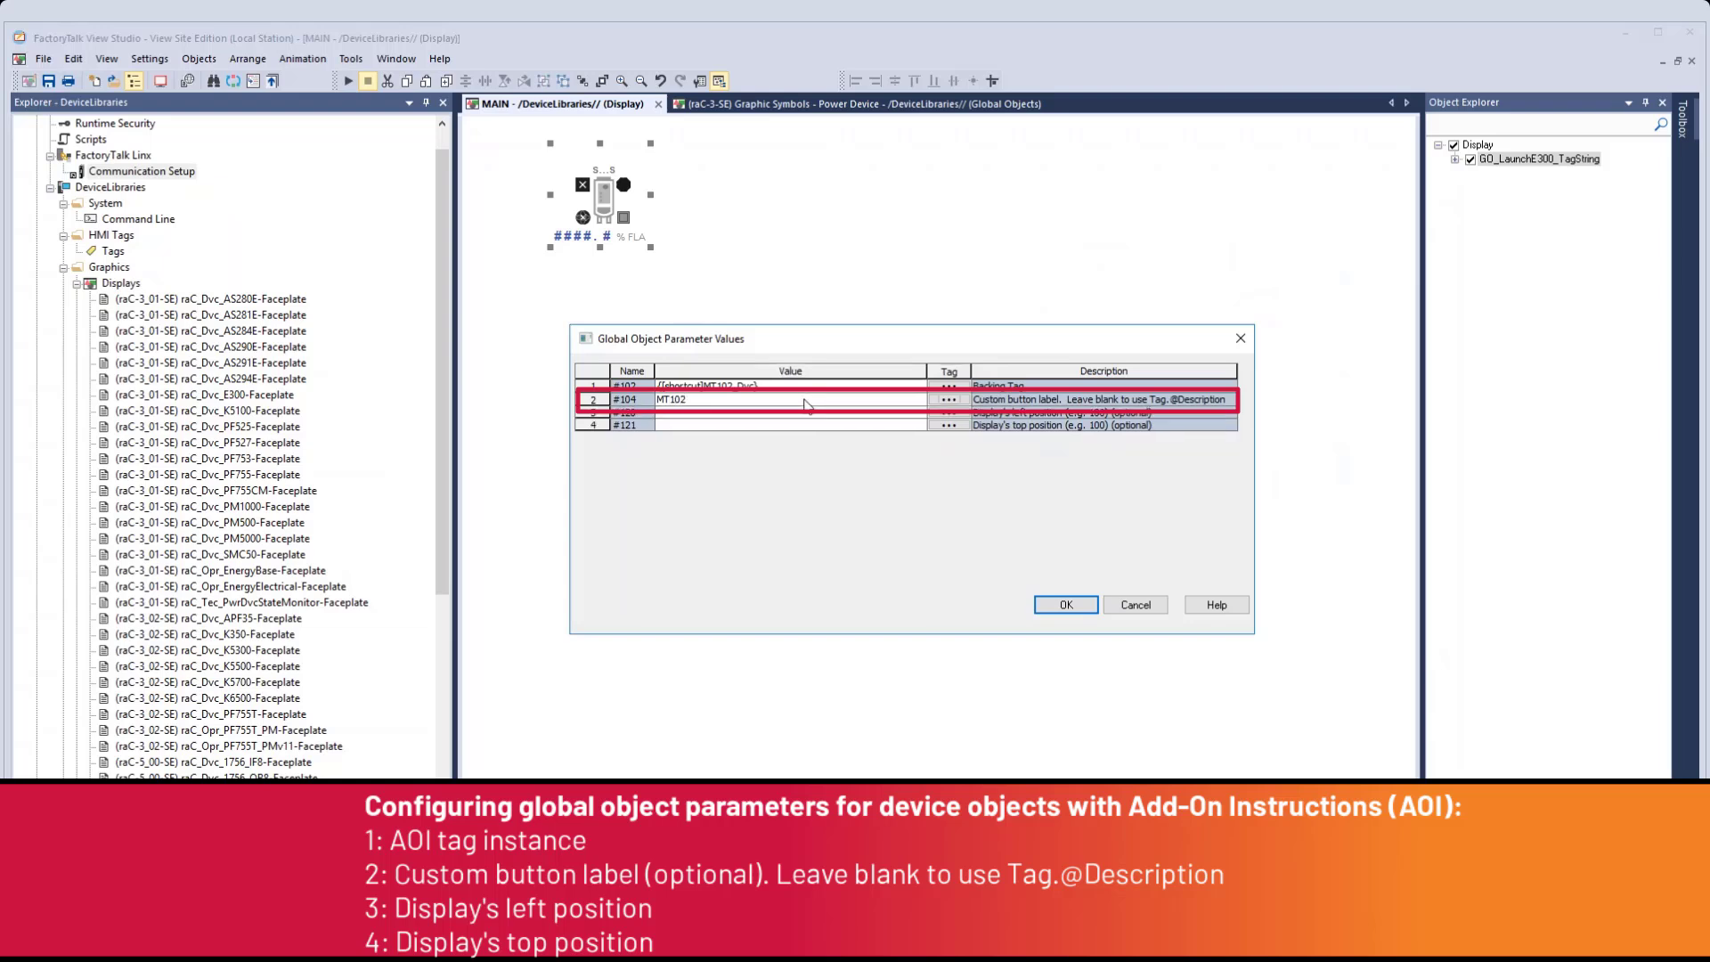
click(746, 413)
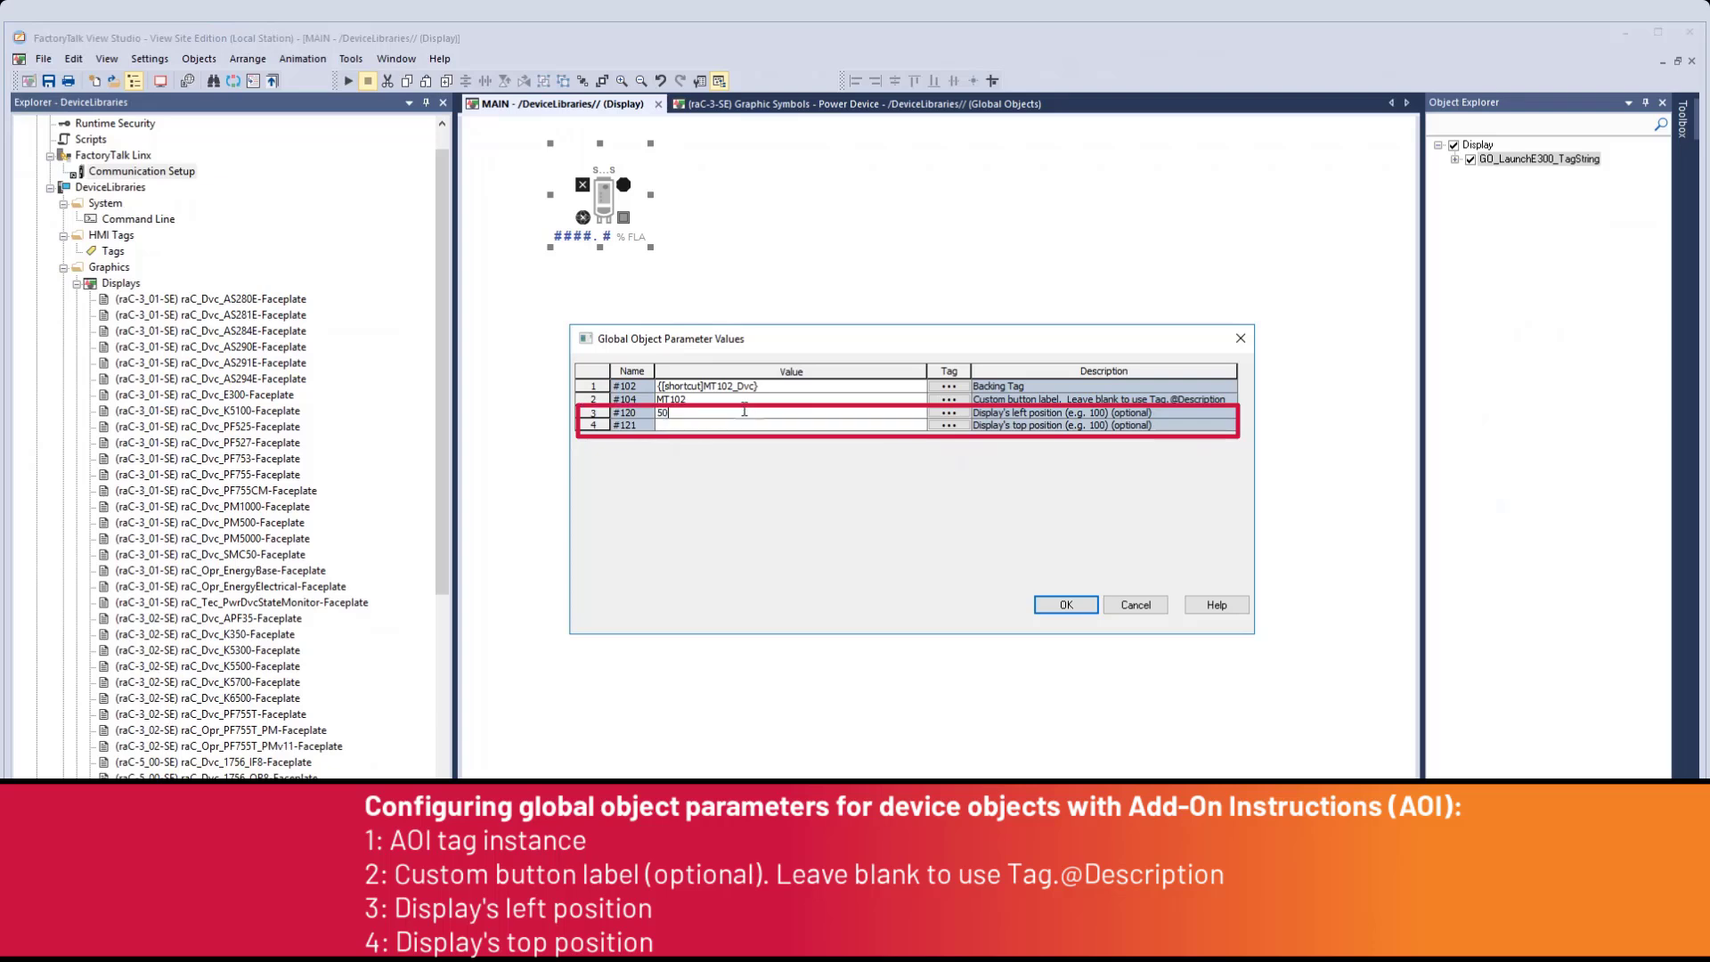
click(736, 425)
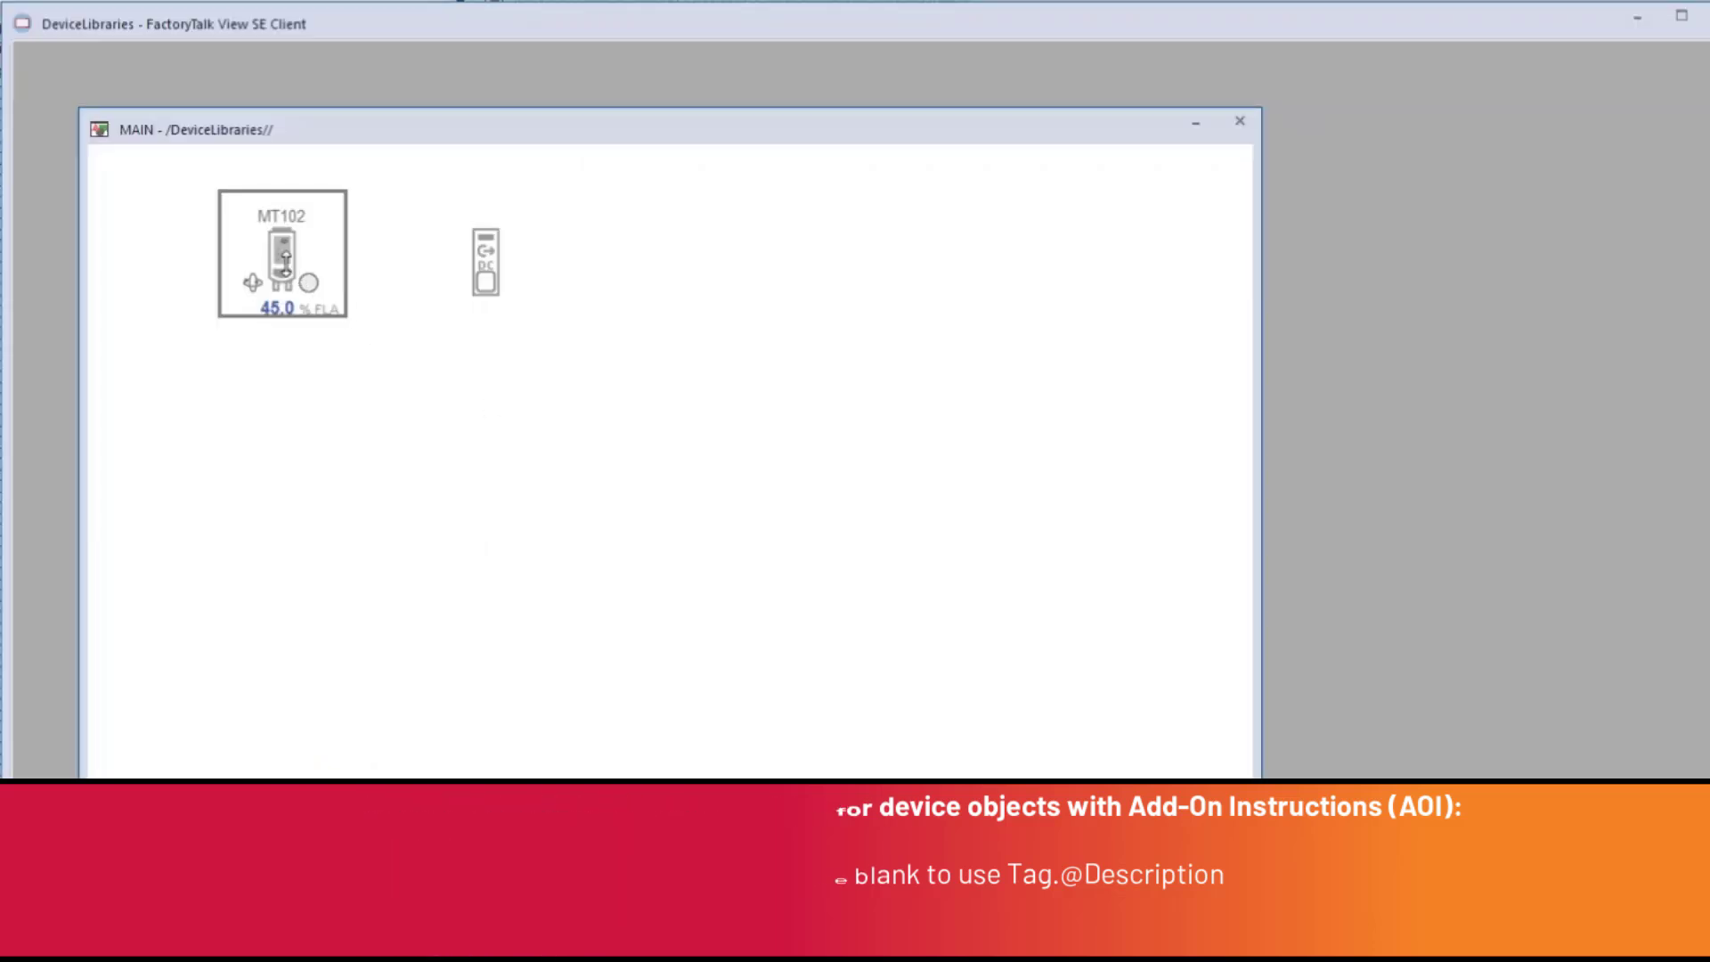
click(287, 265)
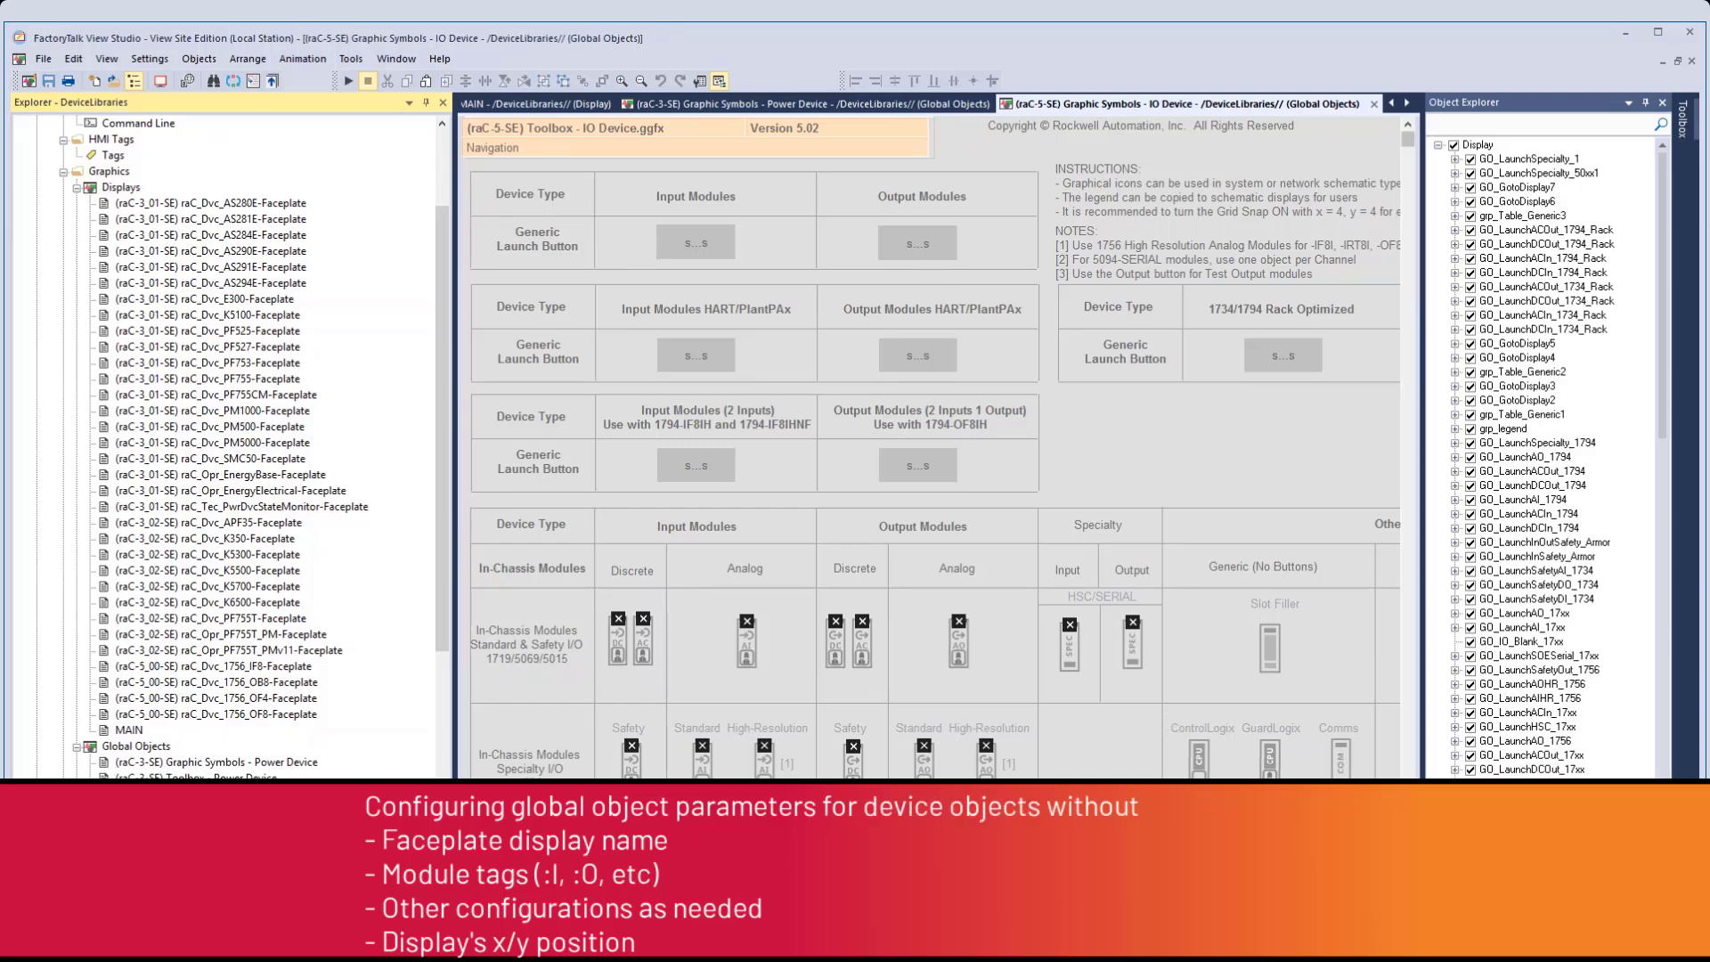
- Set the I/O button's #102 to raC_Dvc_1756_OB8-Faceplate, #103 to R2N2_01:4:I, #104 to R2N2_01:4:O
scroll(935, 446, down, 1)
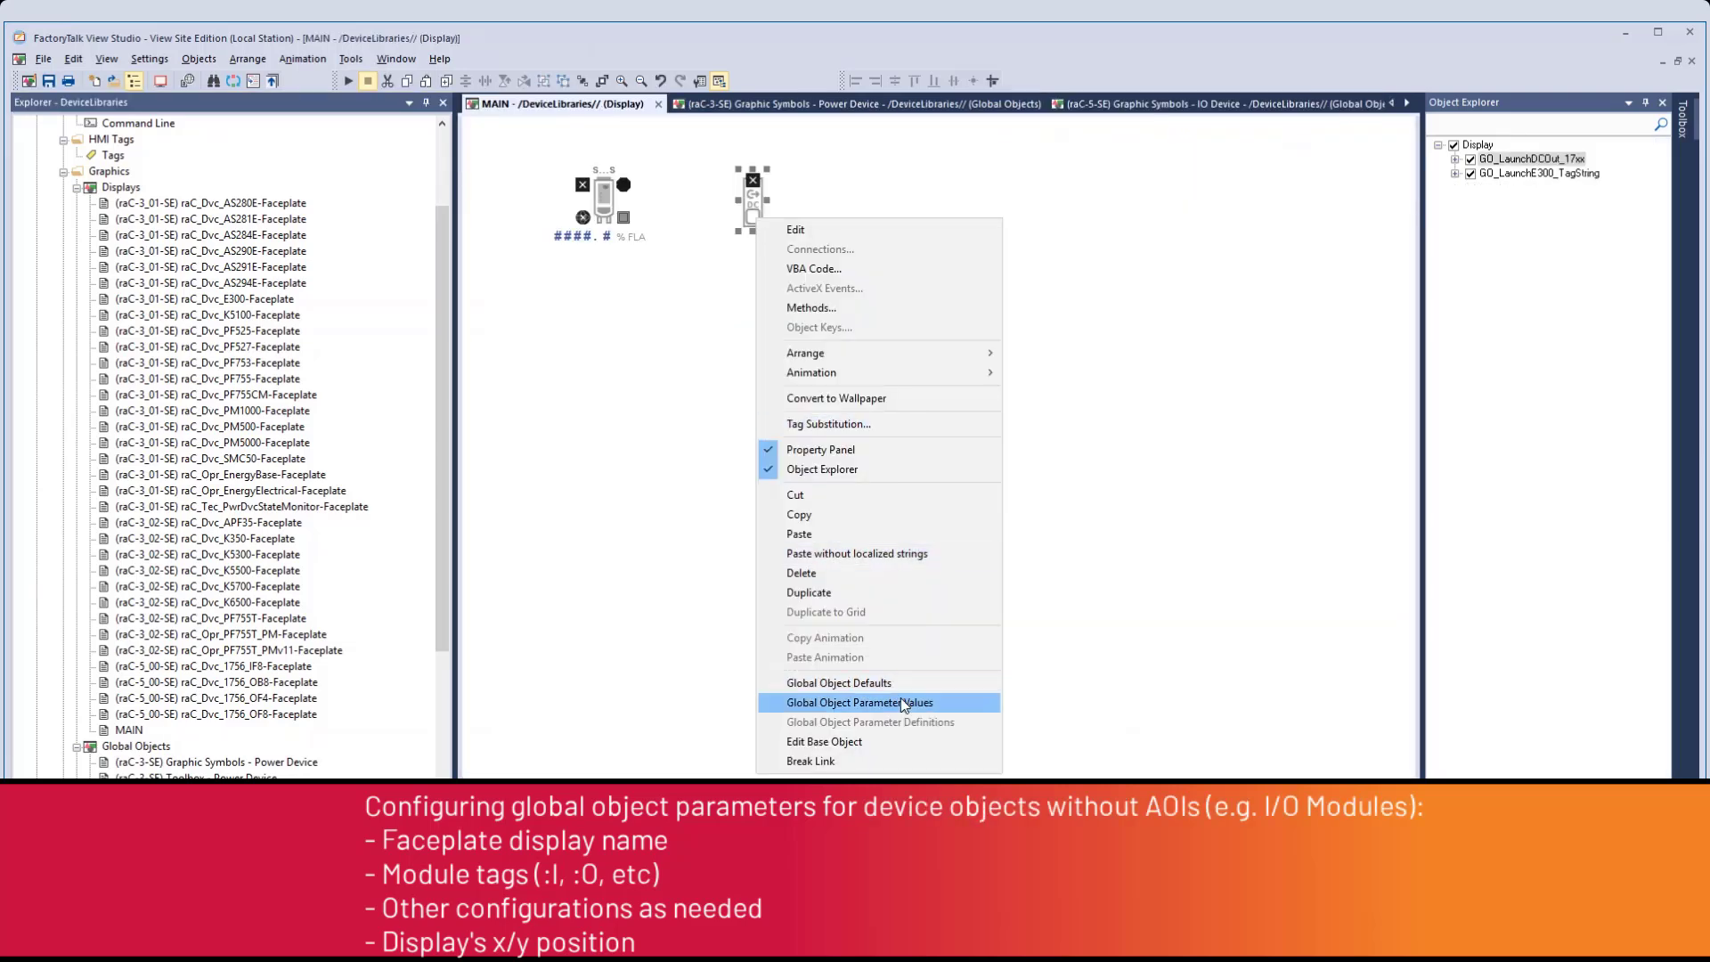
click(900, 703)
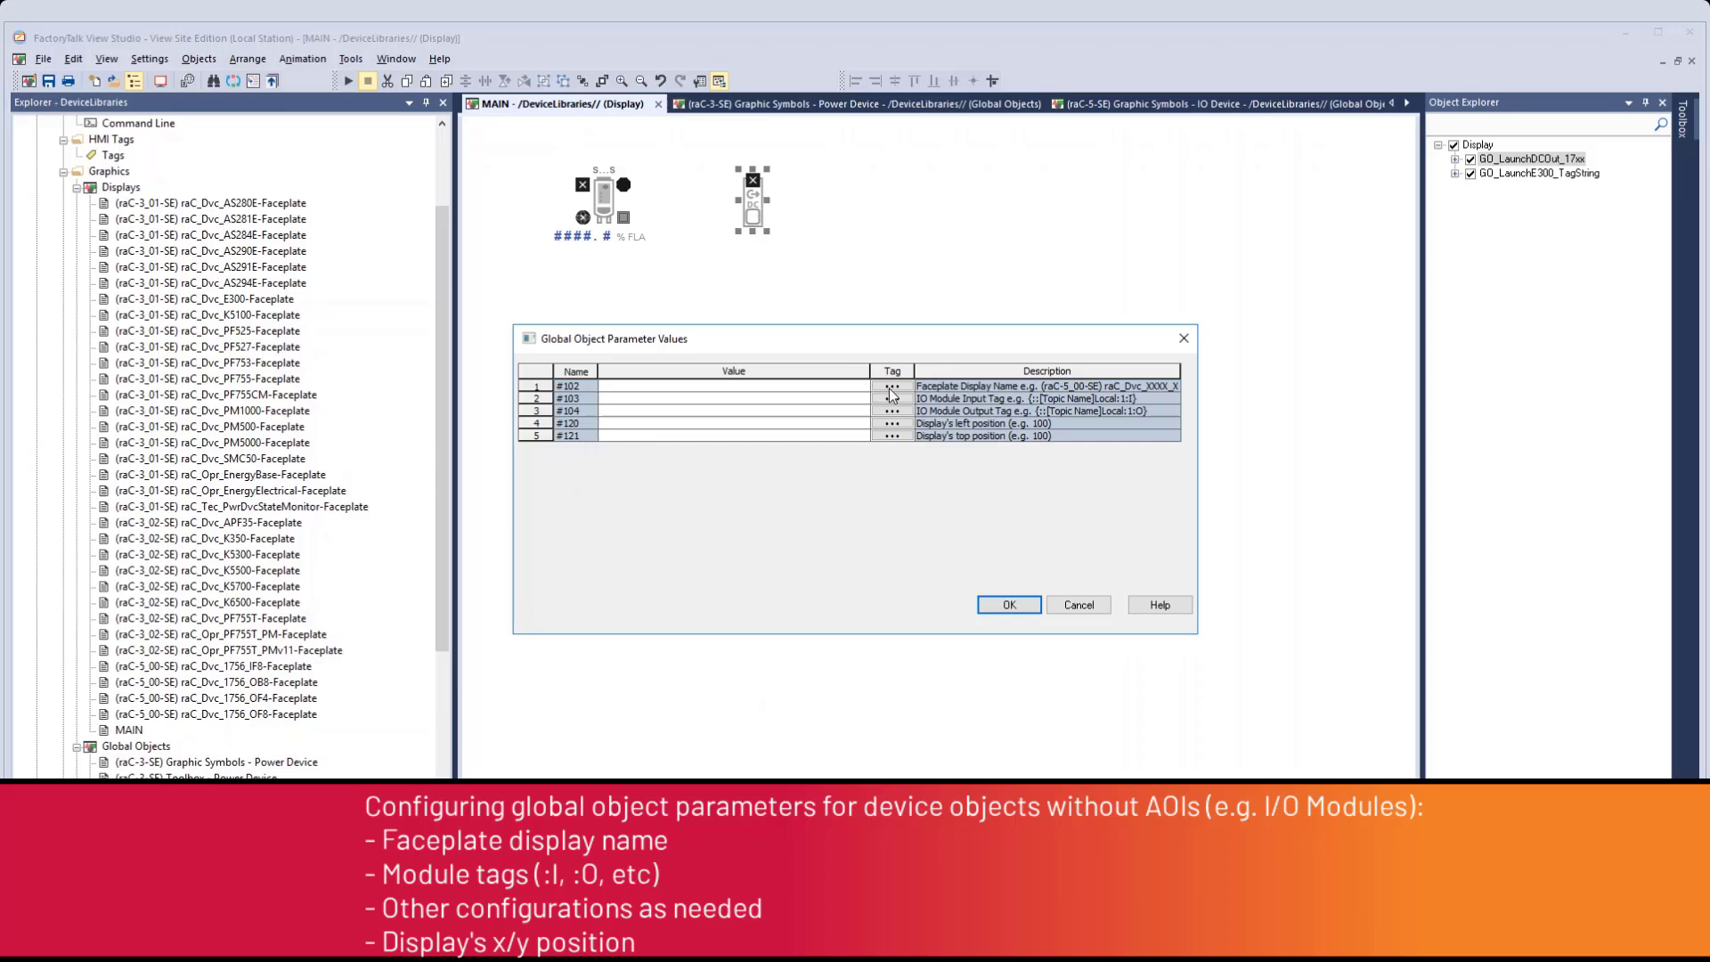
right_click(831, 392)
click(888, 479)
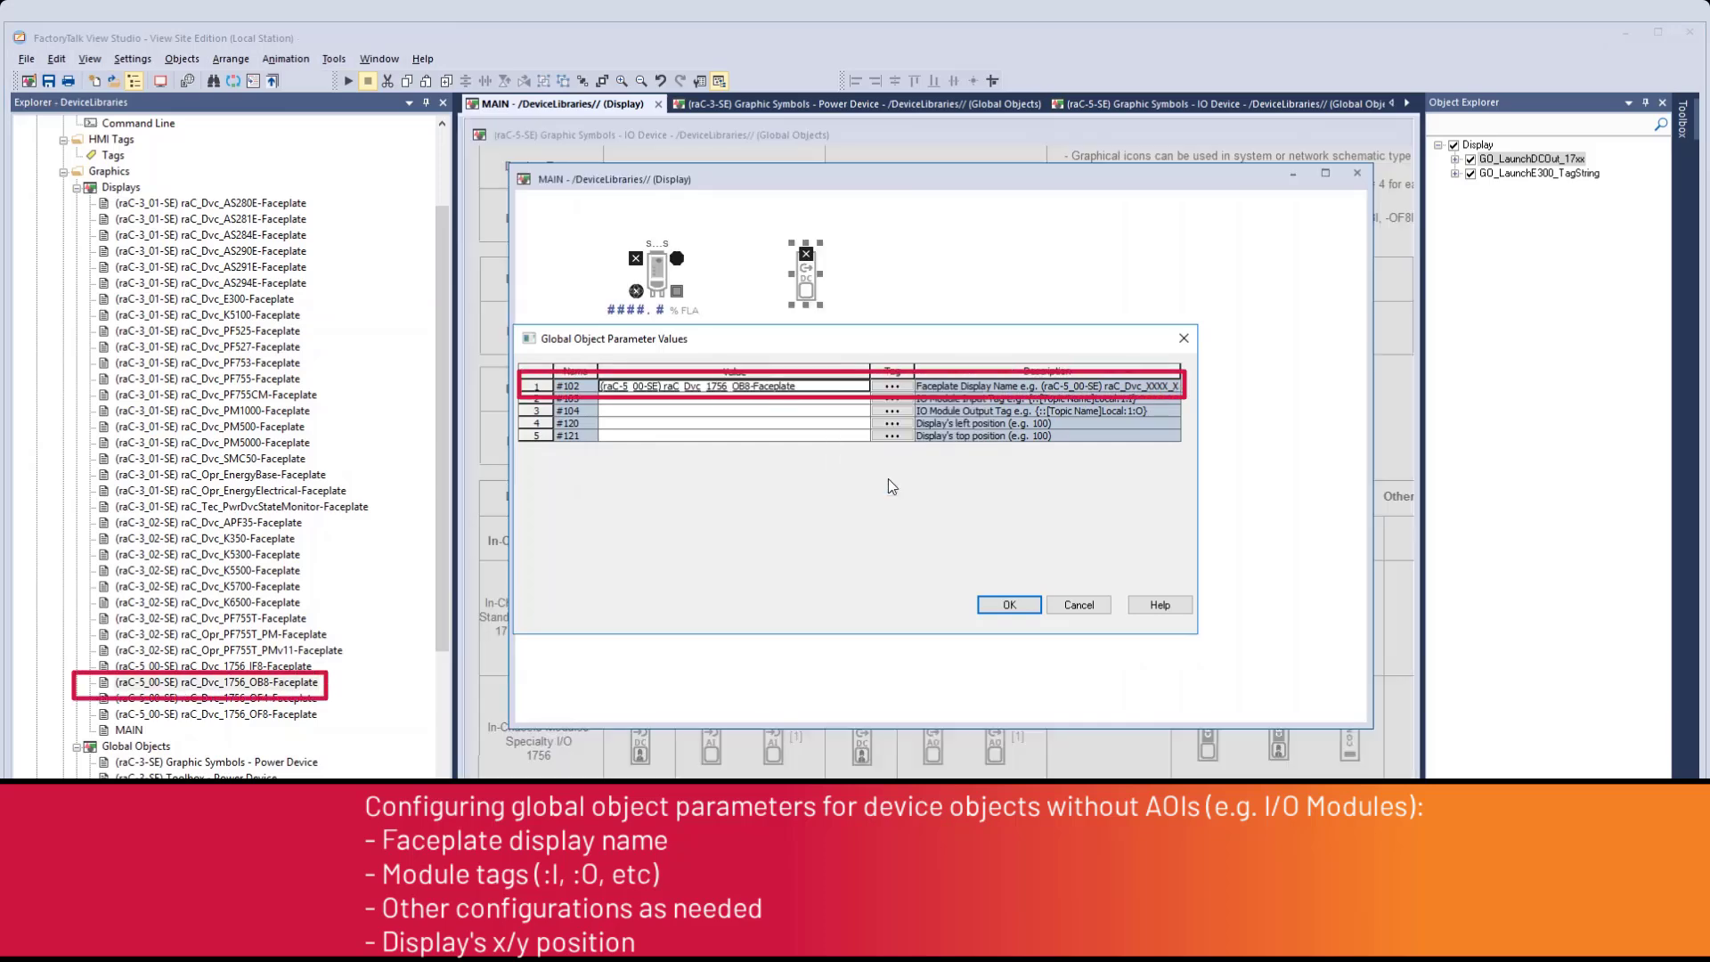
click(891, 410)
click(976, 552)
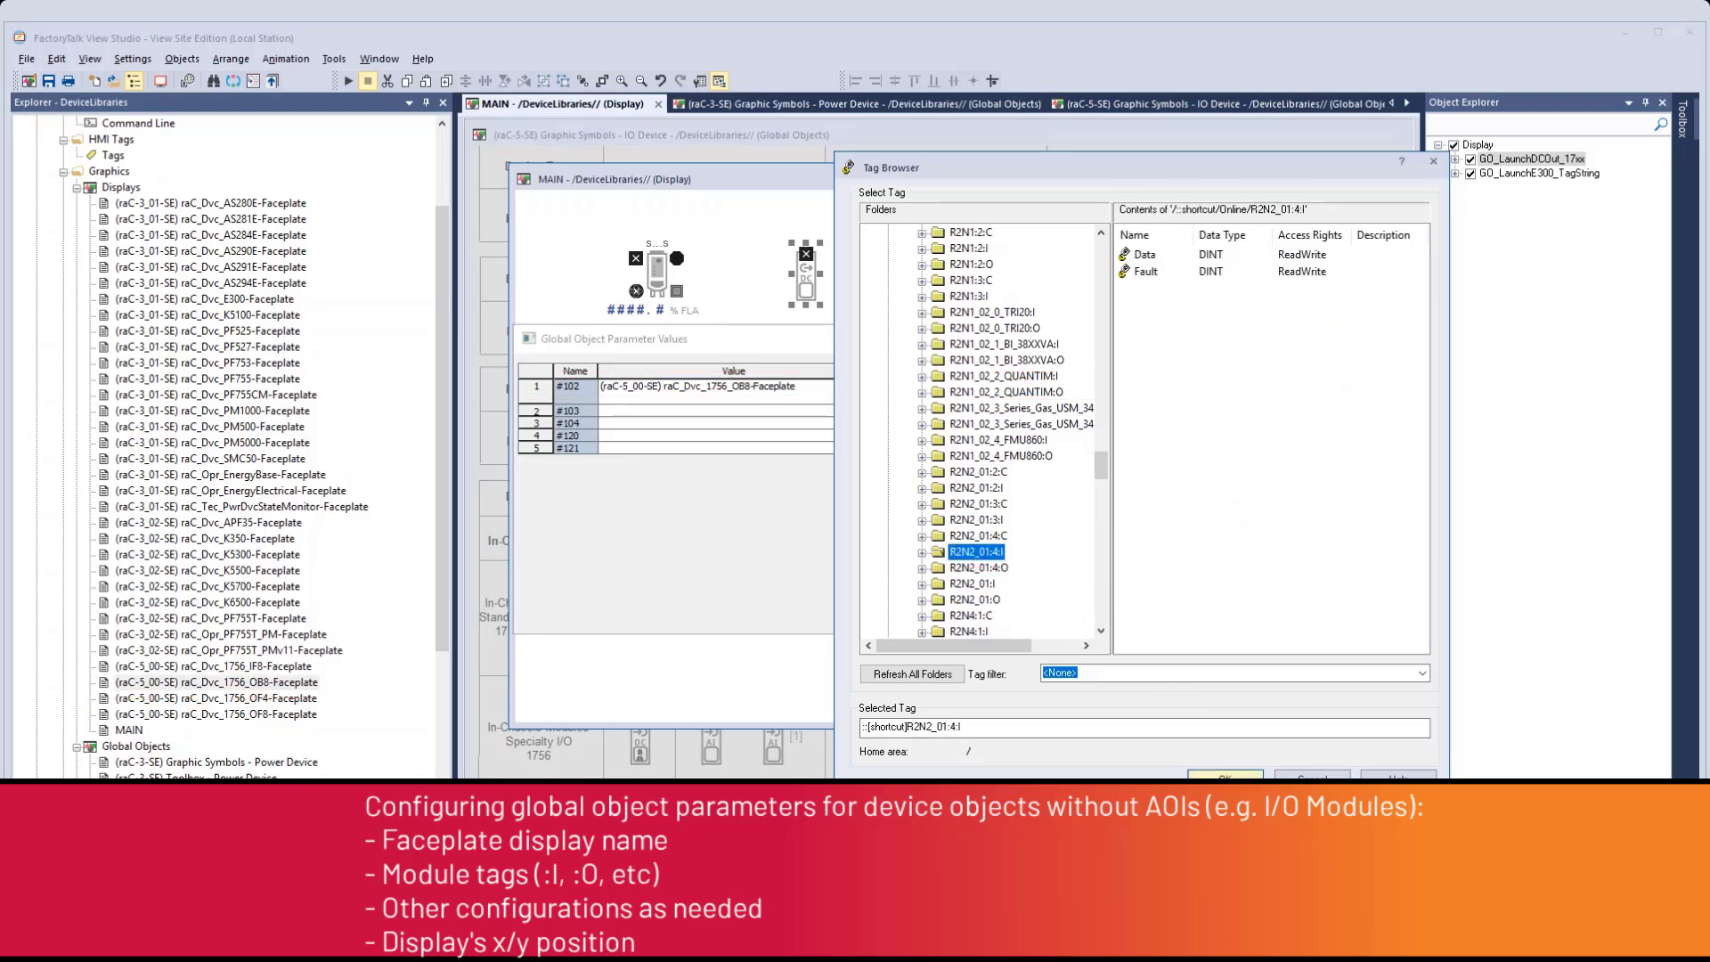
click(1224, 775)
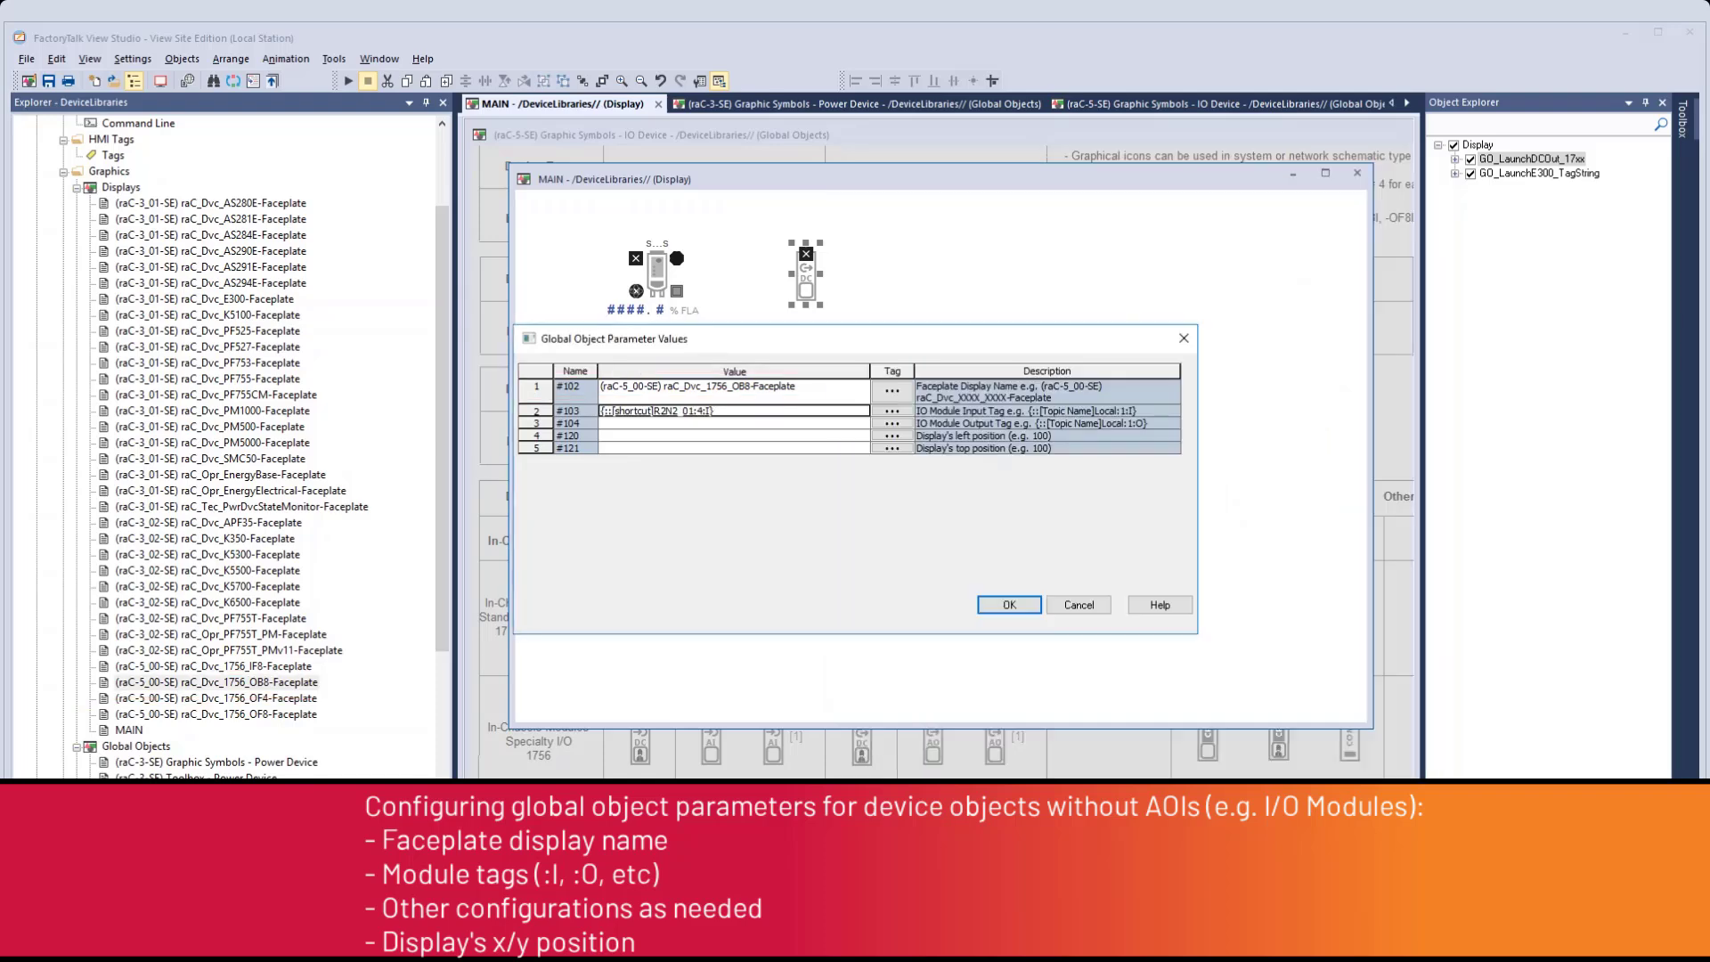
click(905, 424)
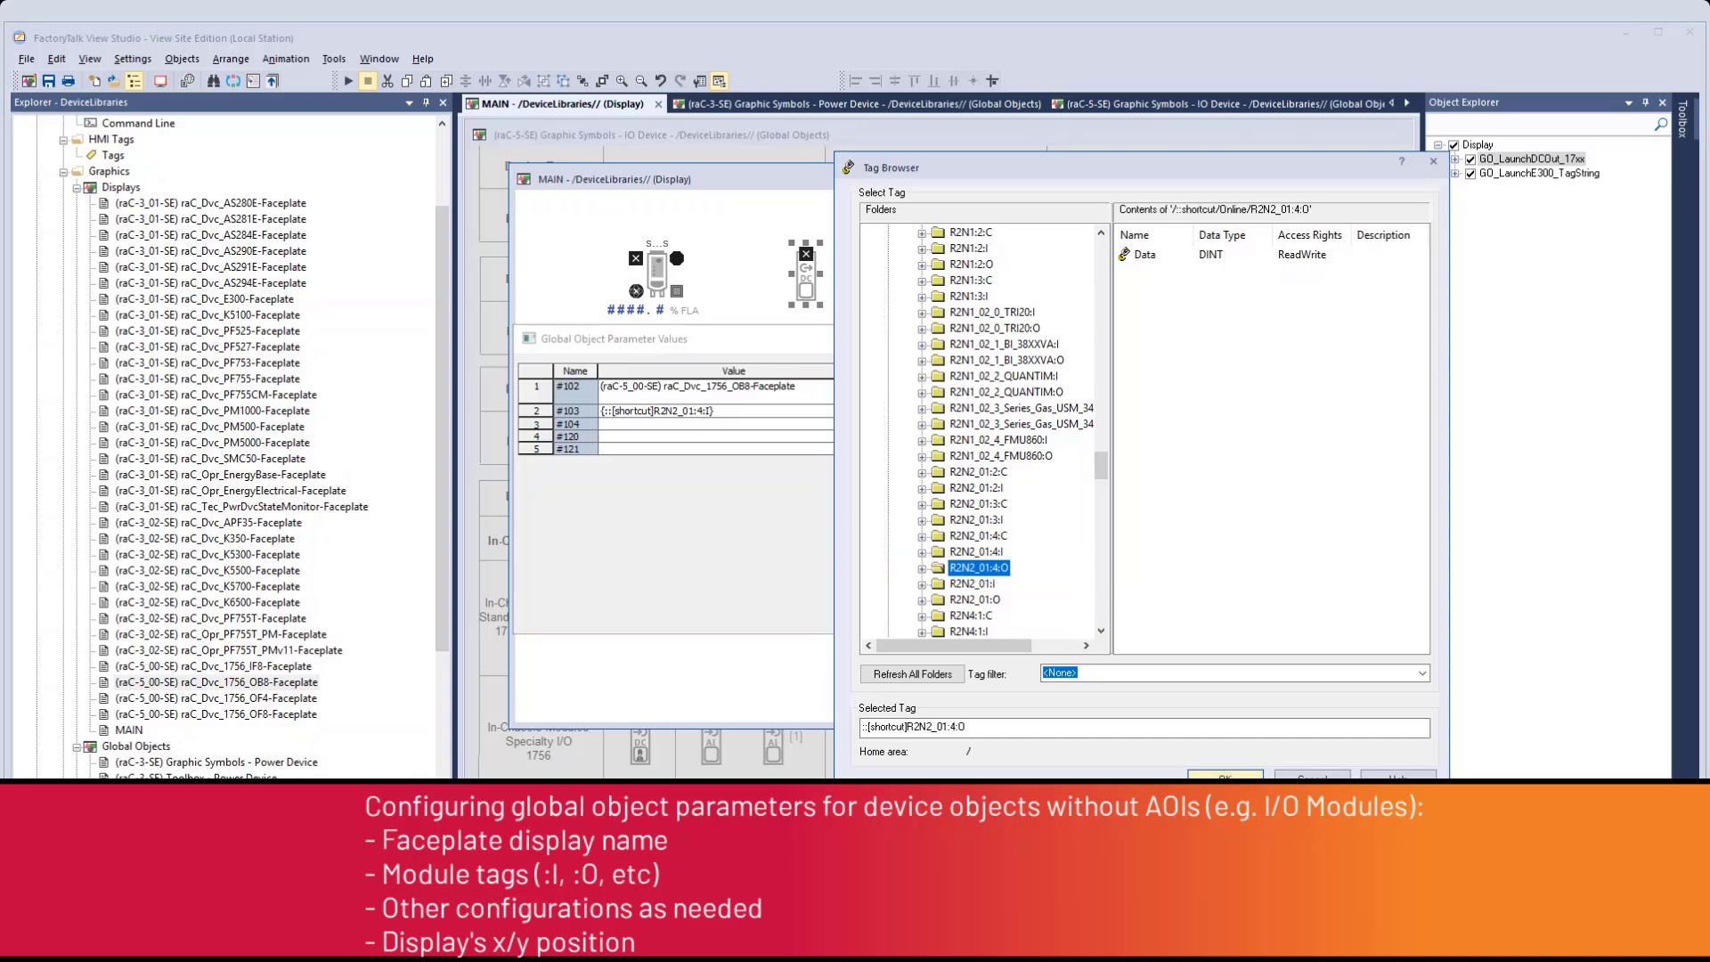
key(Return)
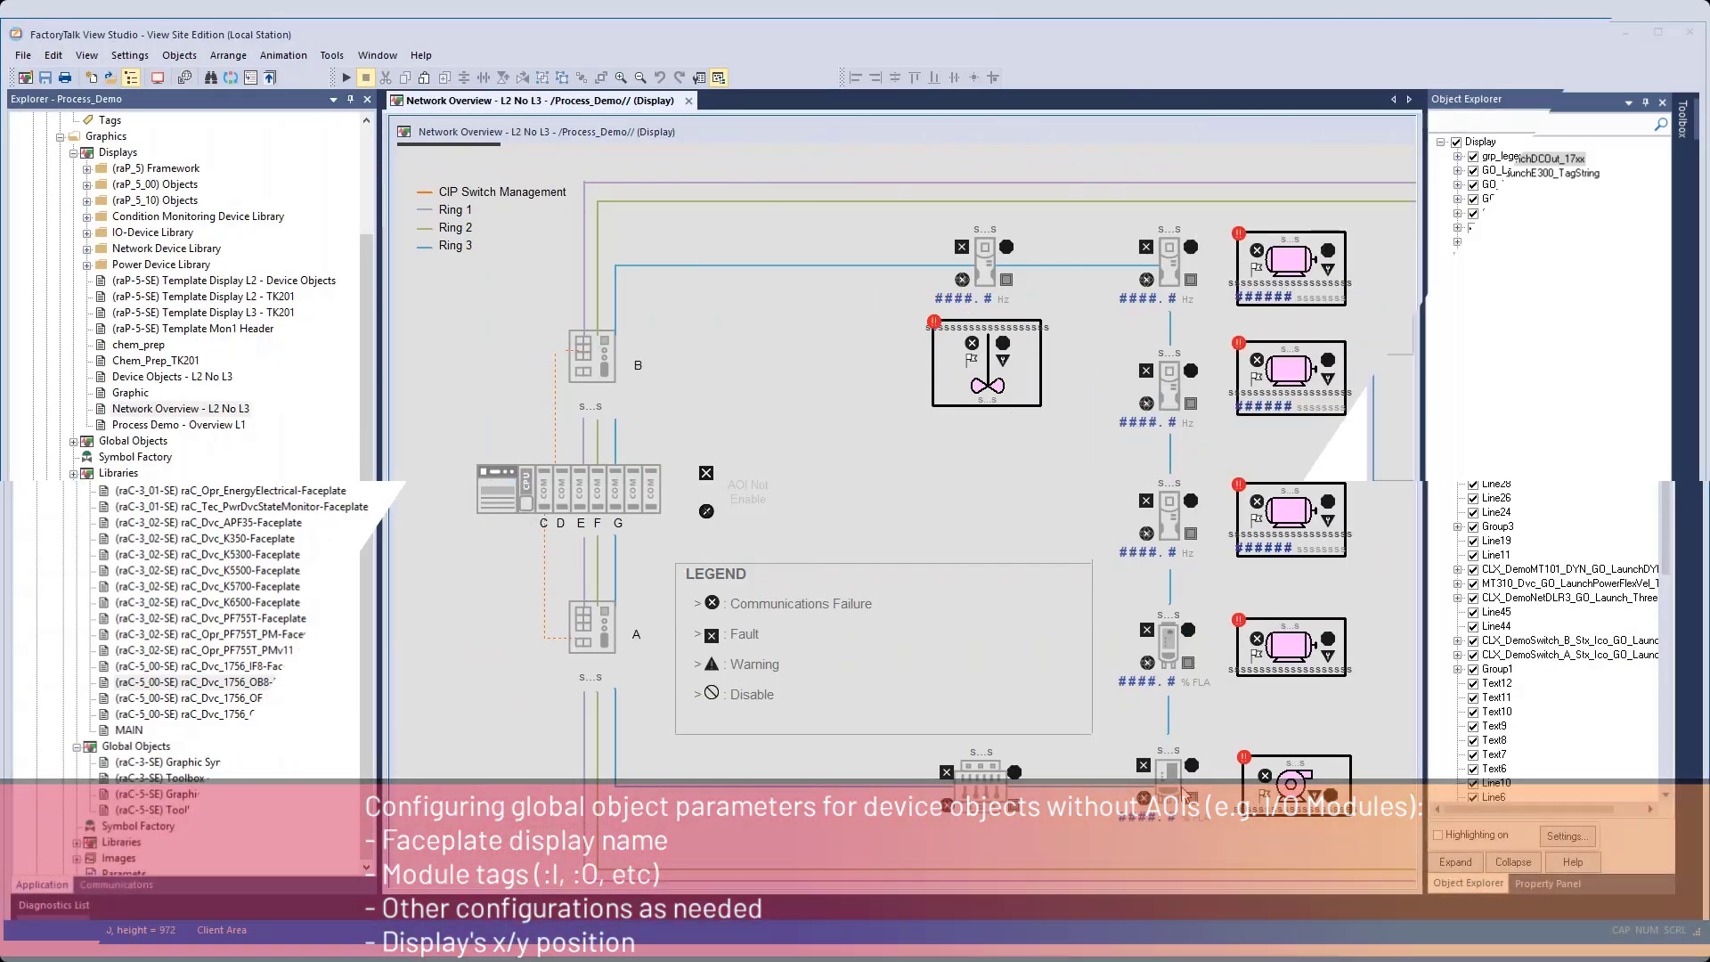
- Select the MT102 E300 and MT312 PowerFlex launch objects and edit the SEAssocDisplay setting
click(1172, 650)
click(1169, 392)
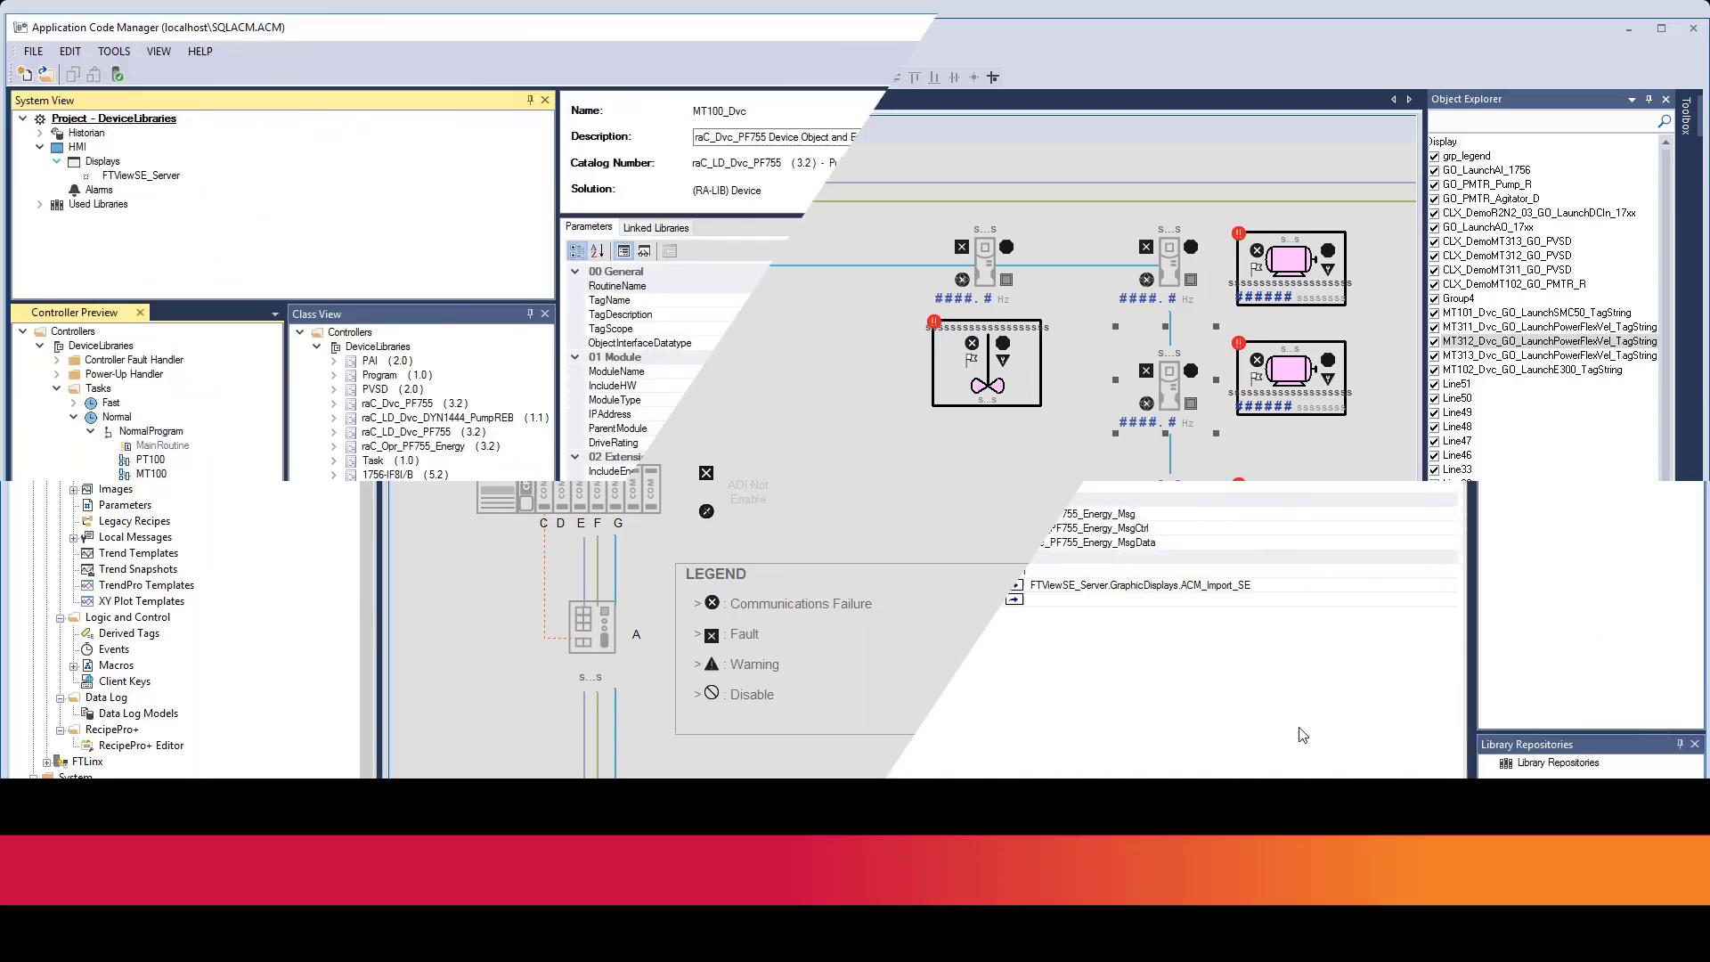
click(1032, 584)
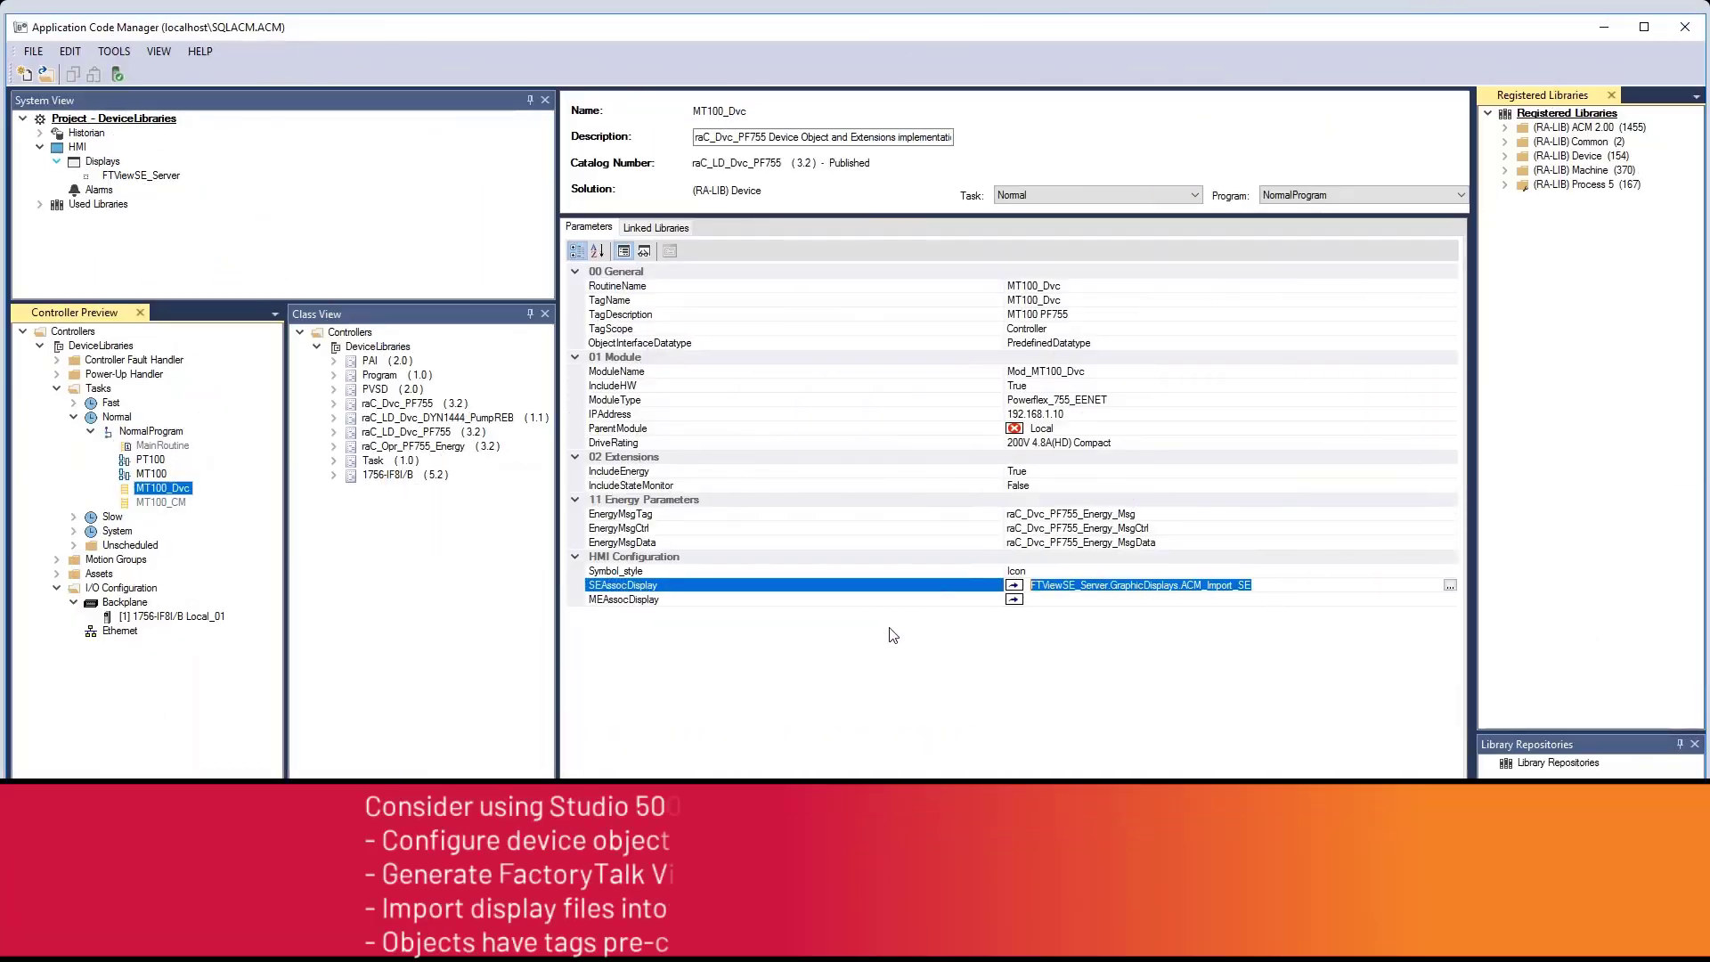
- Generate SE displays for FTViewSE_Server and view a generated object's global parameter values
right_click(144, 177)
mouse_move(270, 185)
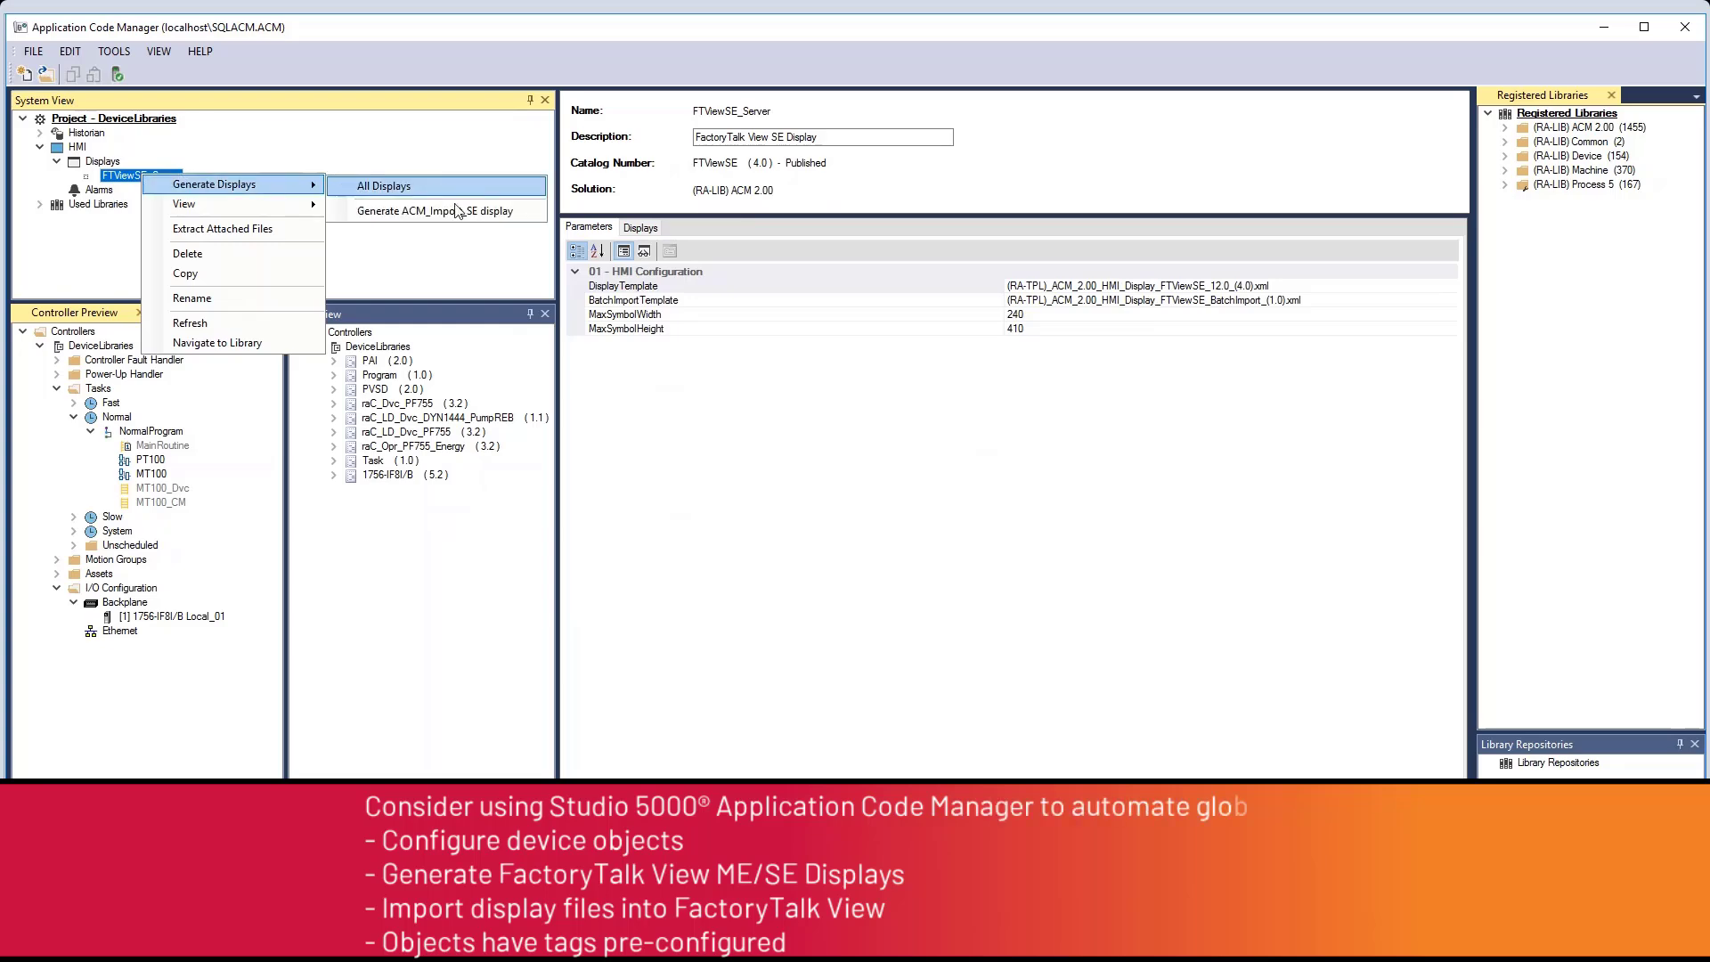
click(383, 215)
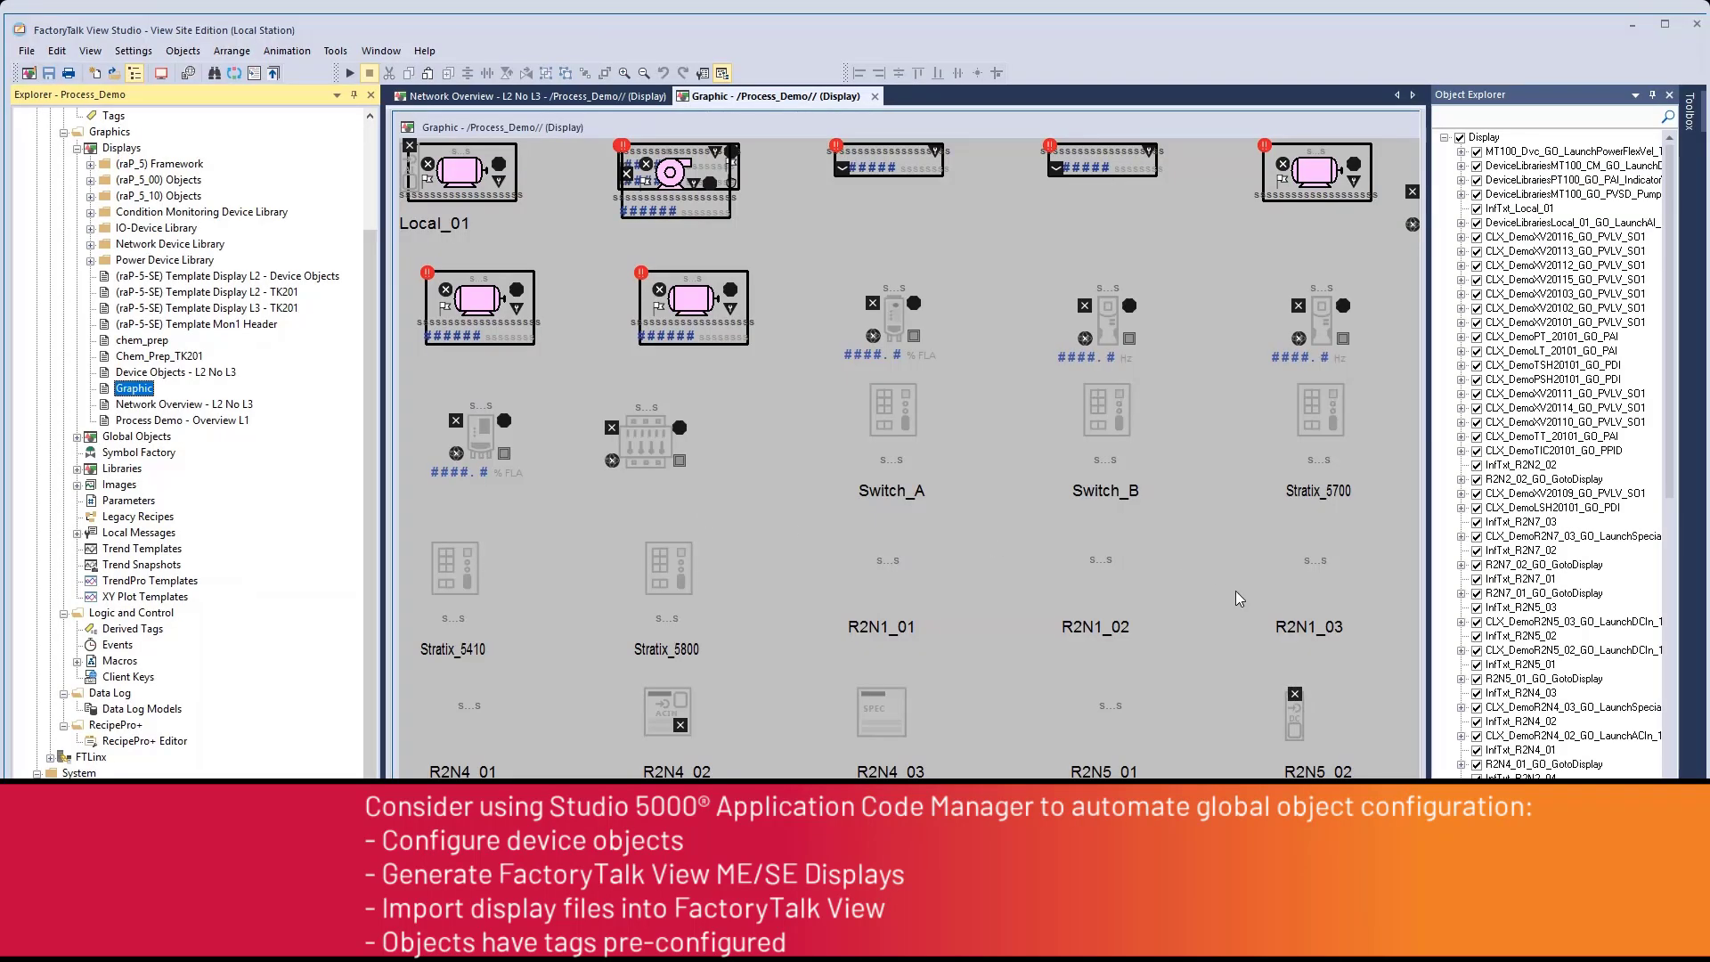
click(894, 323)
right_click(894, 323)
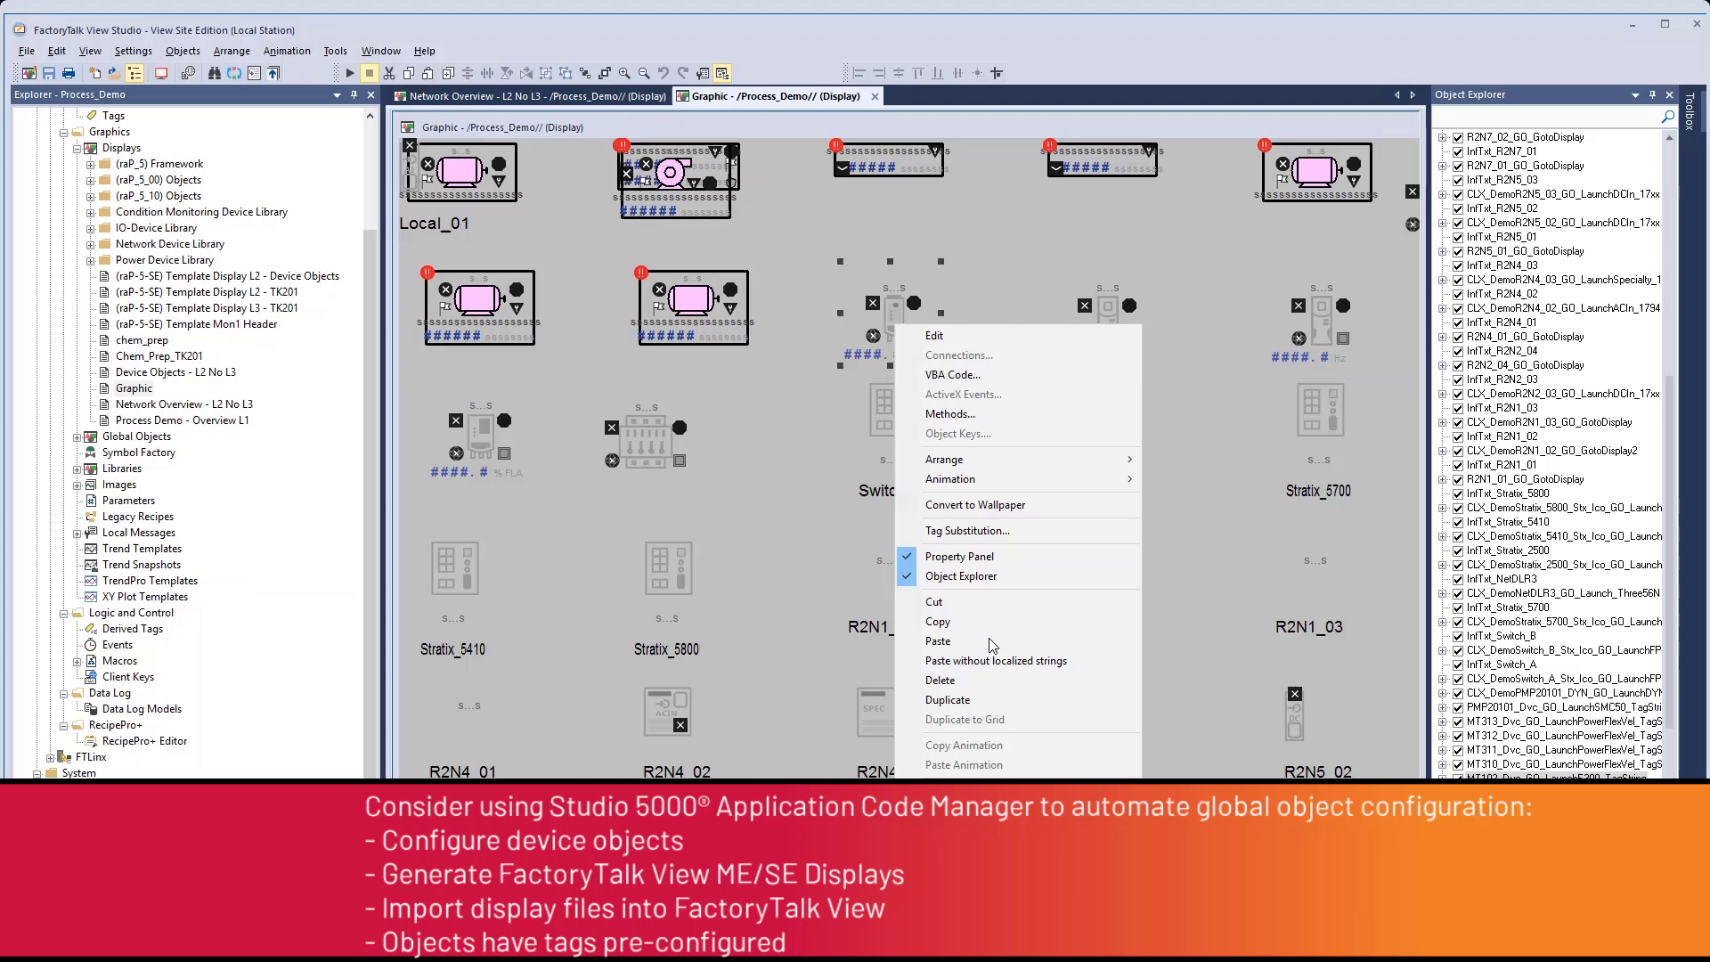
click(953, 744)
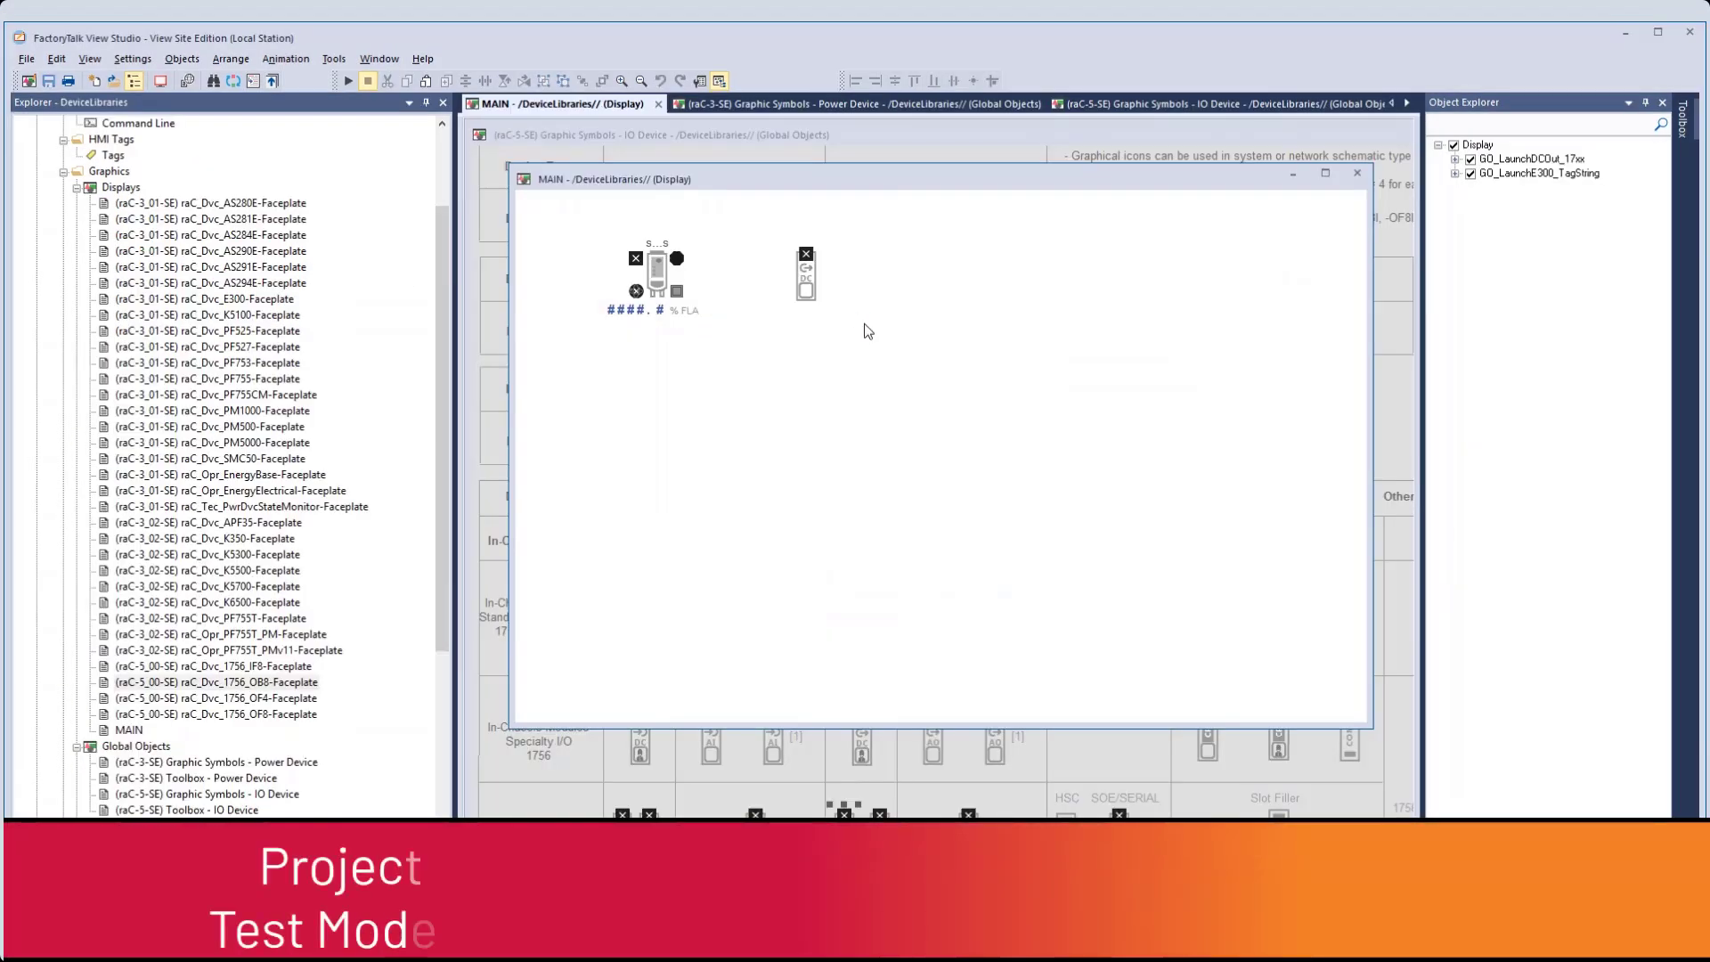
- Test-run the MAIN display, stop it, and start the project in FactoryTalk View SE Client
click(356, 83)
click(860, 647)
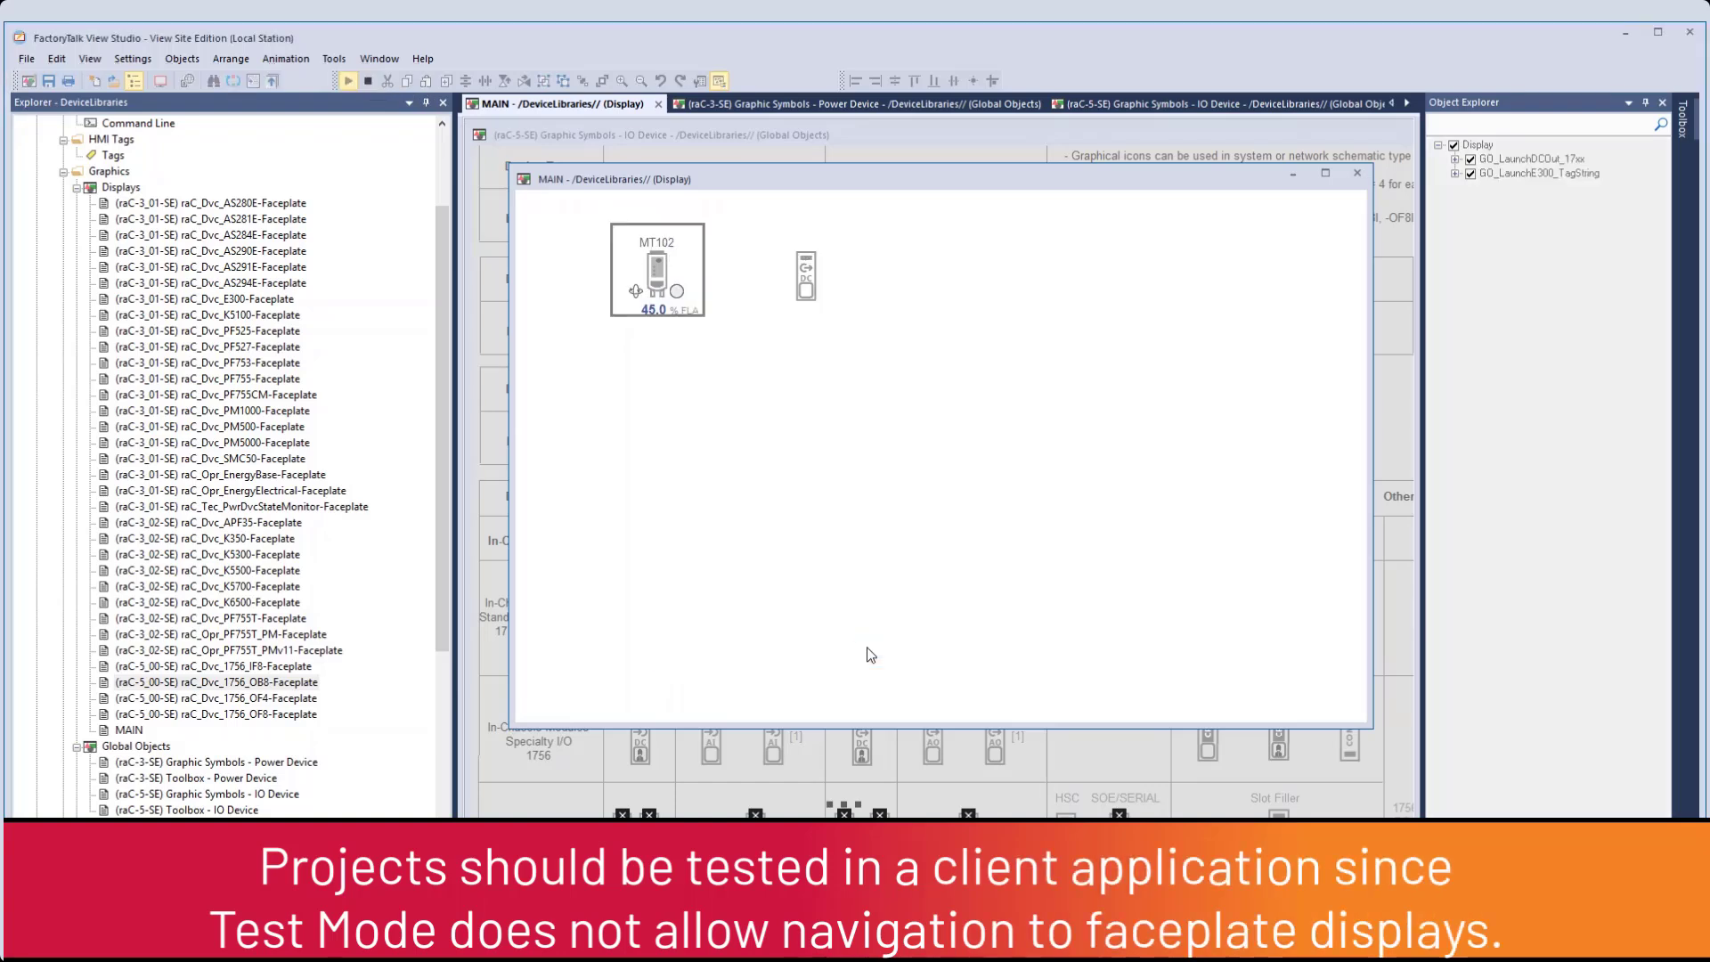
click(367, 81)
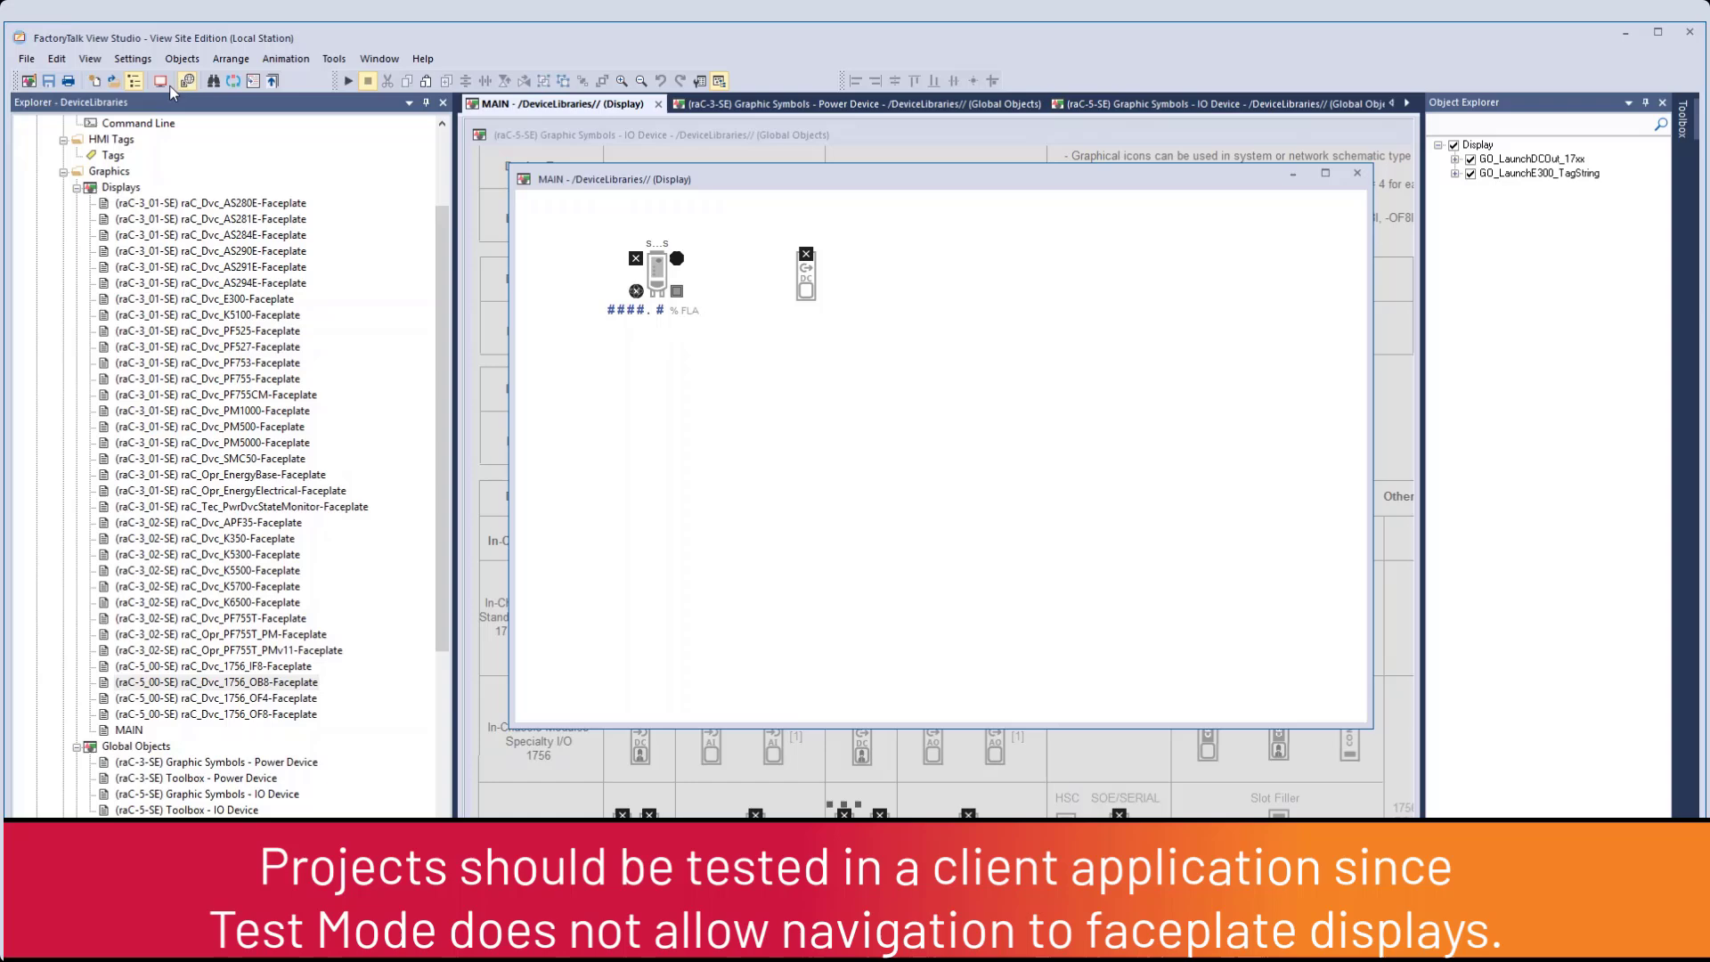
click(187, 81)
click(1333, 496)
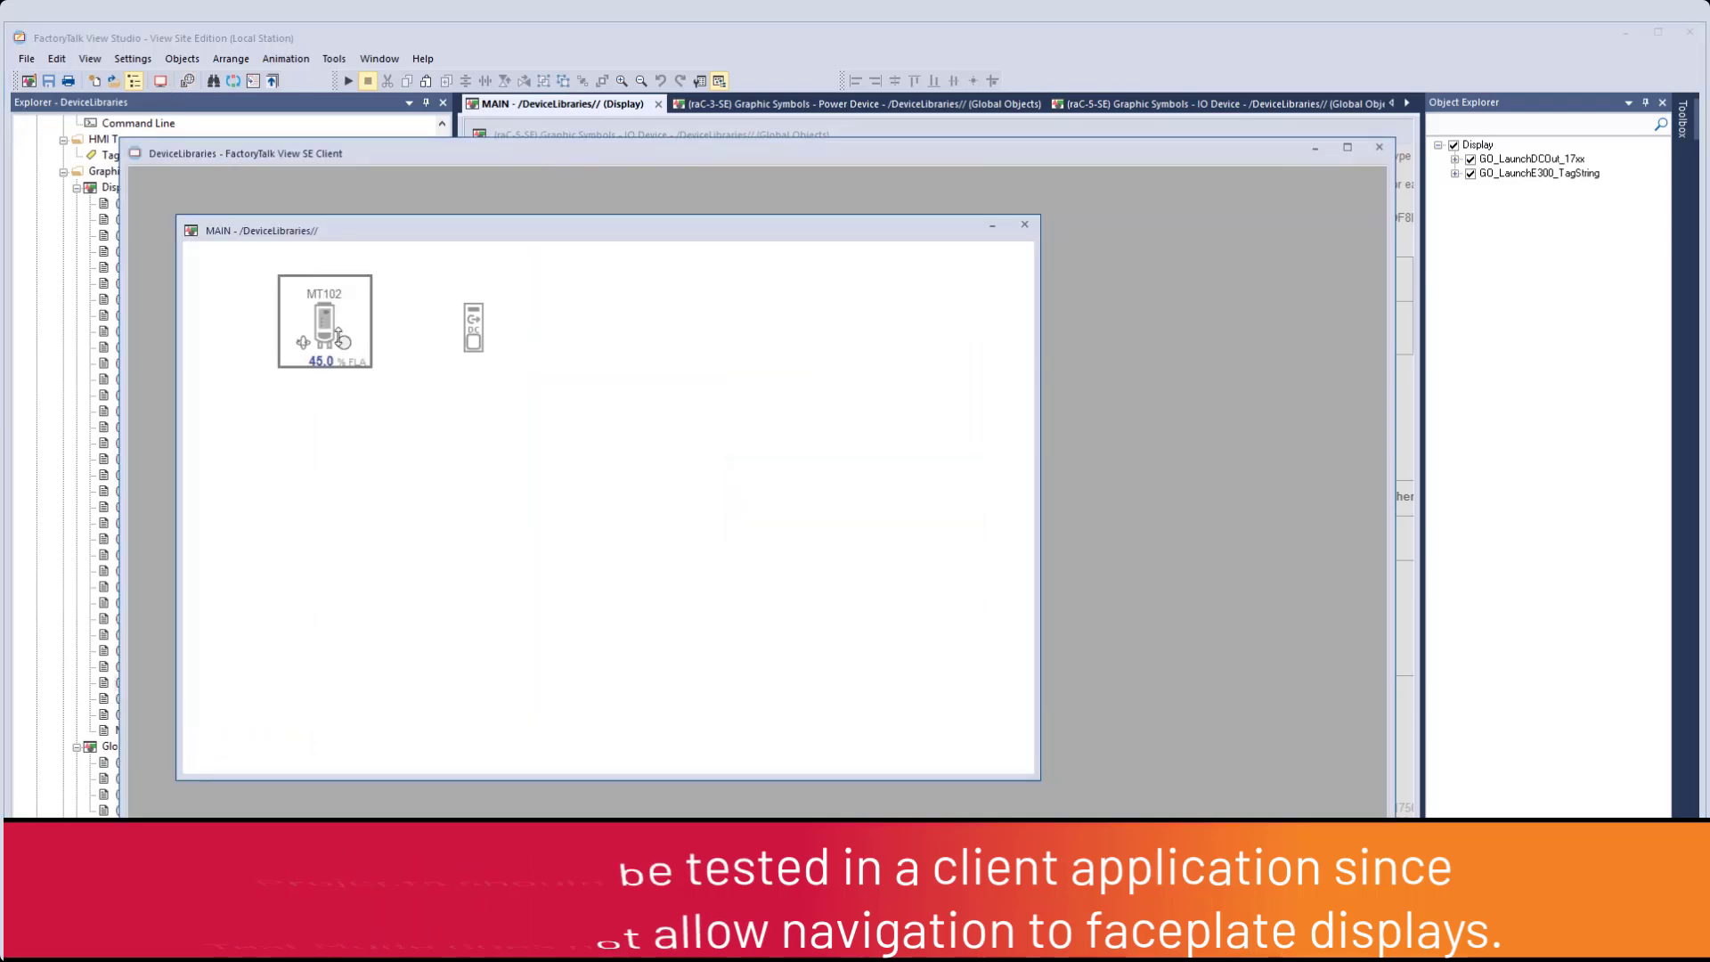
- Check the 1756-OB8 module faceplate, then view details of the MT311 drive's first alarm
click(324, 320)
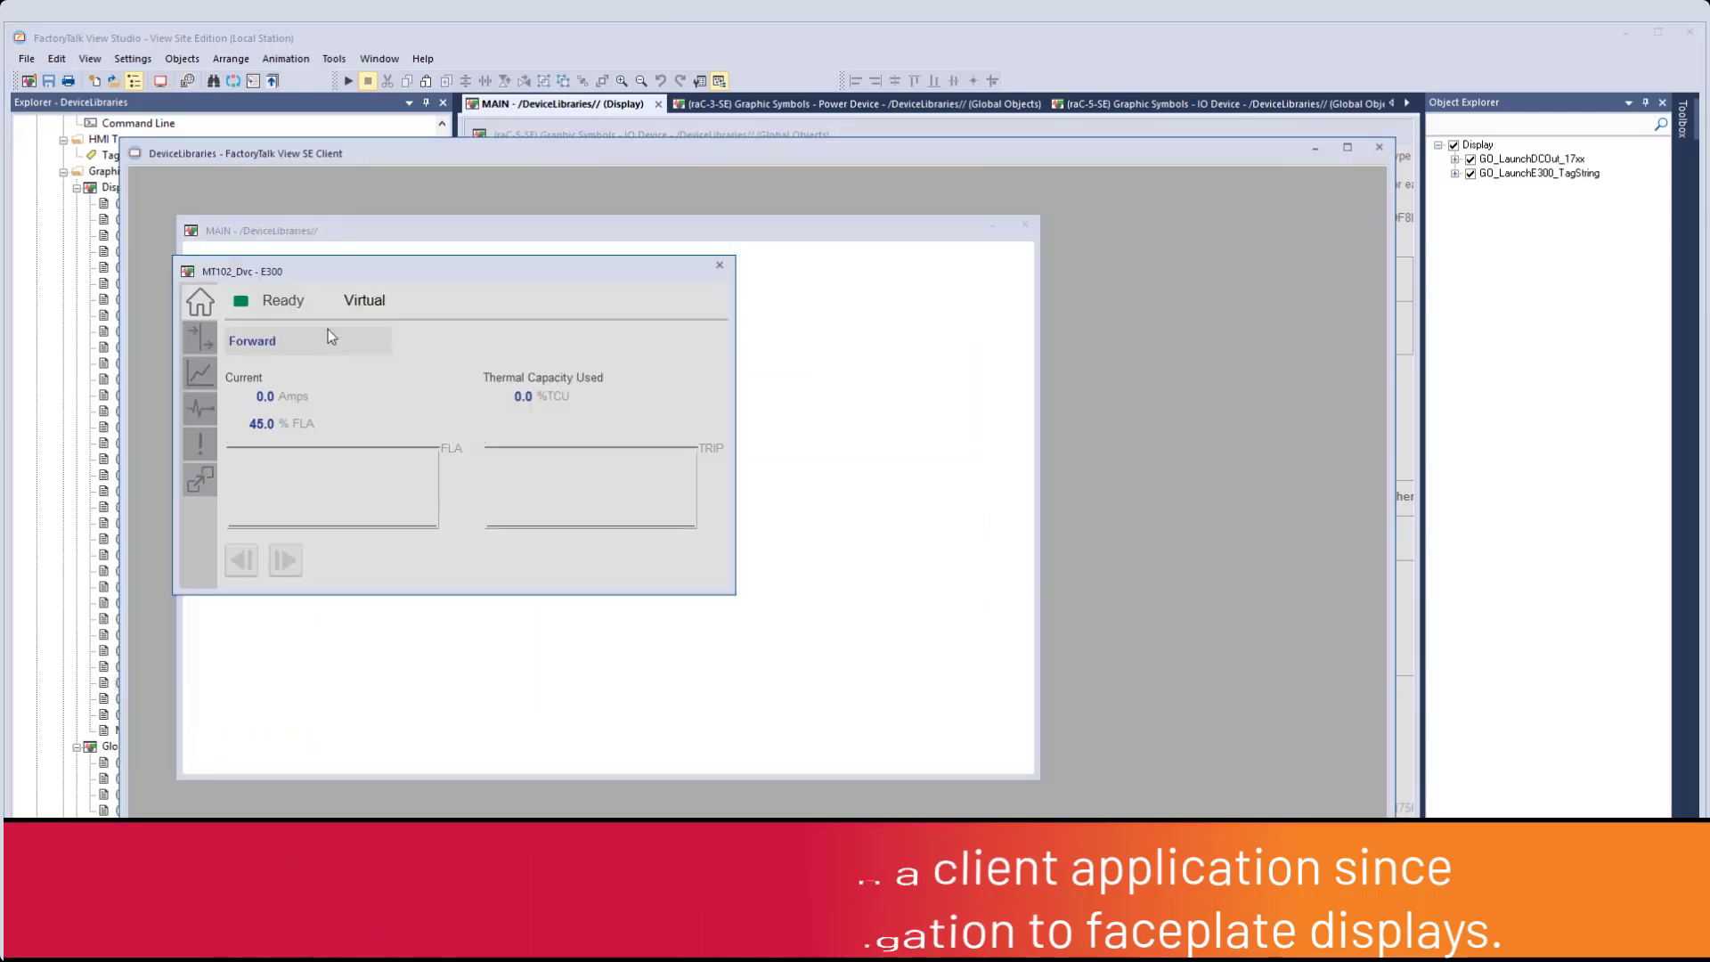
click(473, 327)
click(675, 176)
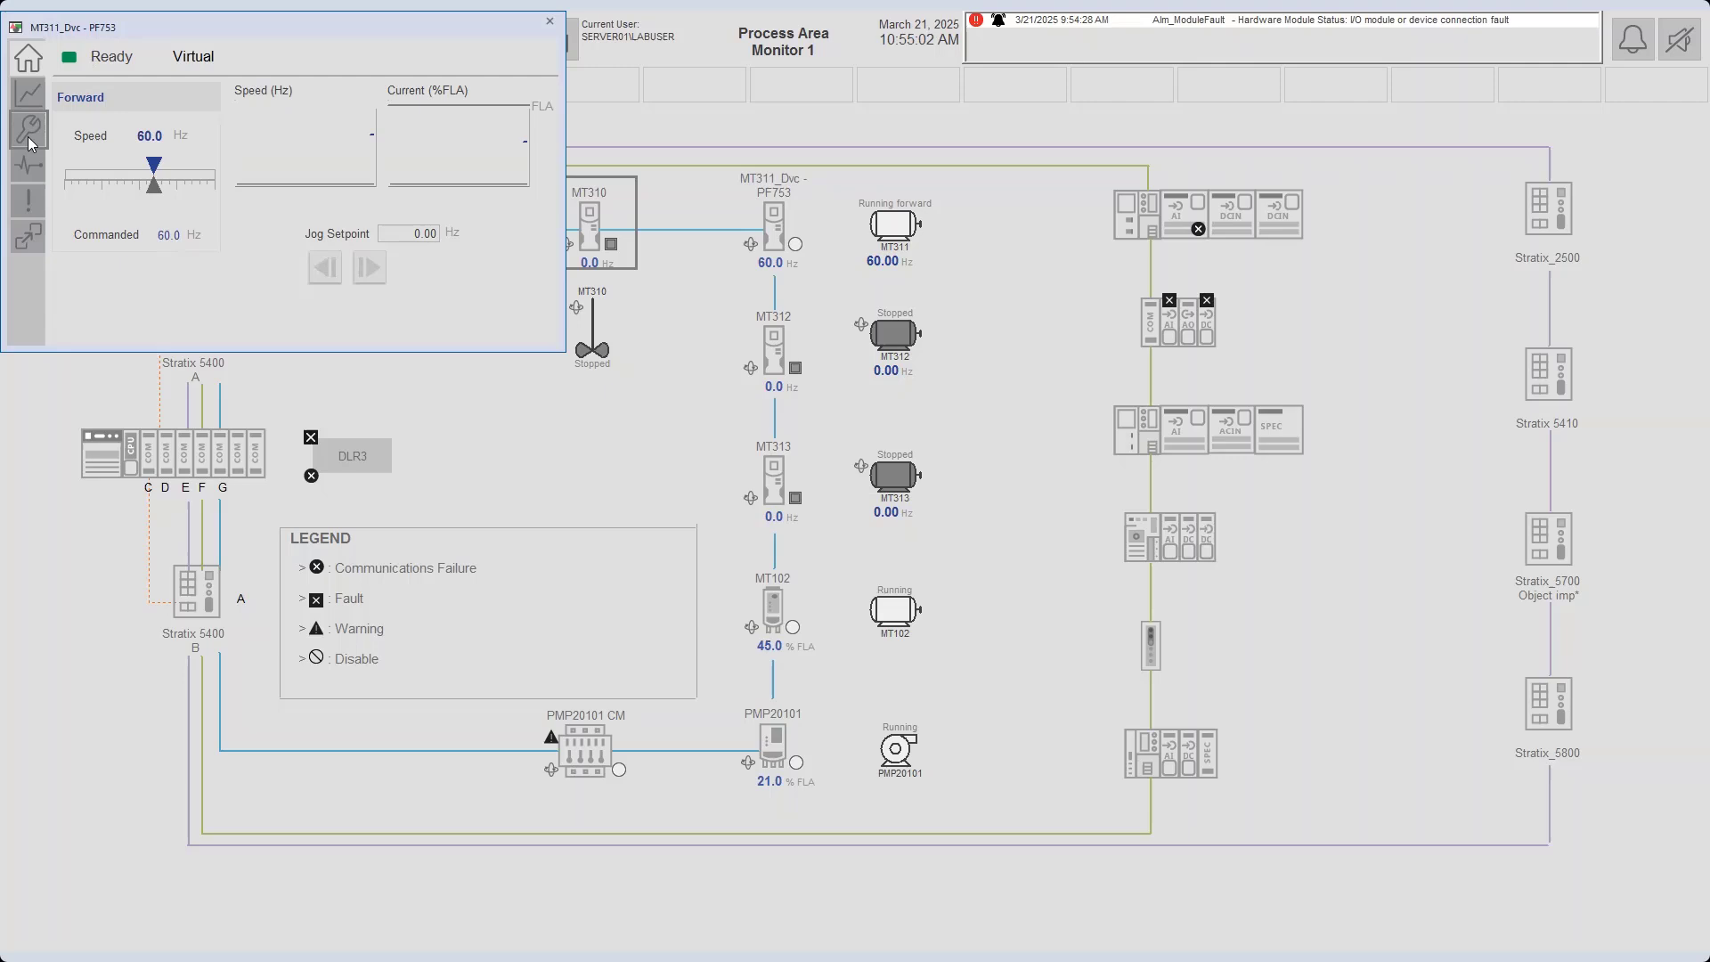
click(28, 202)
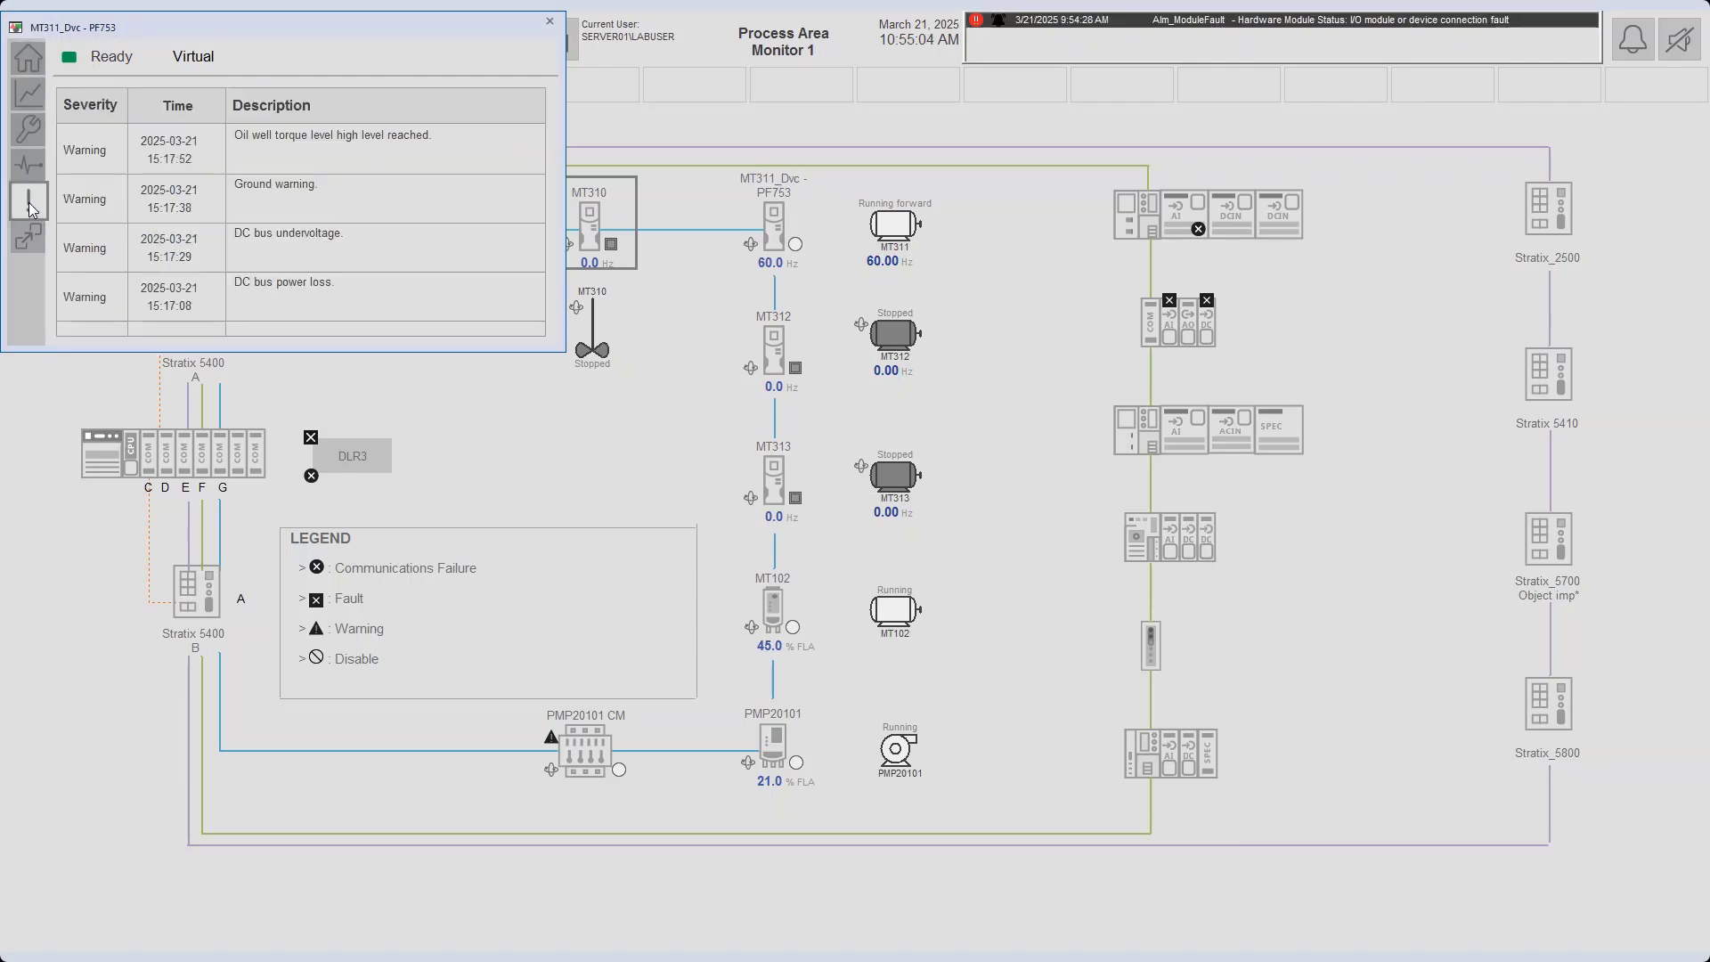
double_click(473, 144)
- Review the PMP20101 pump's Unbalance Condition alert details and its Motor Outboard bar graphs
click(603, 744)
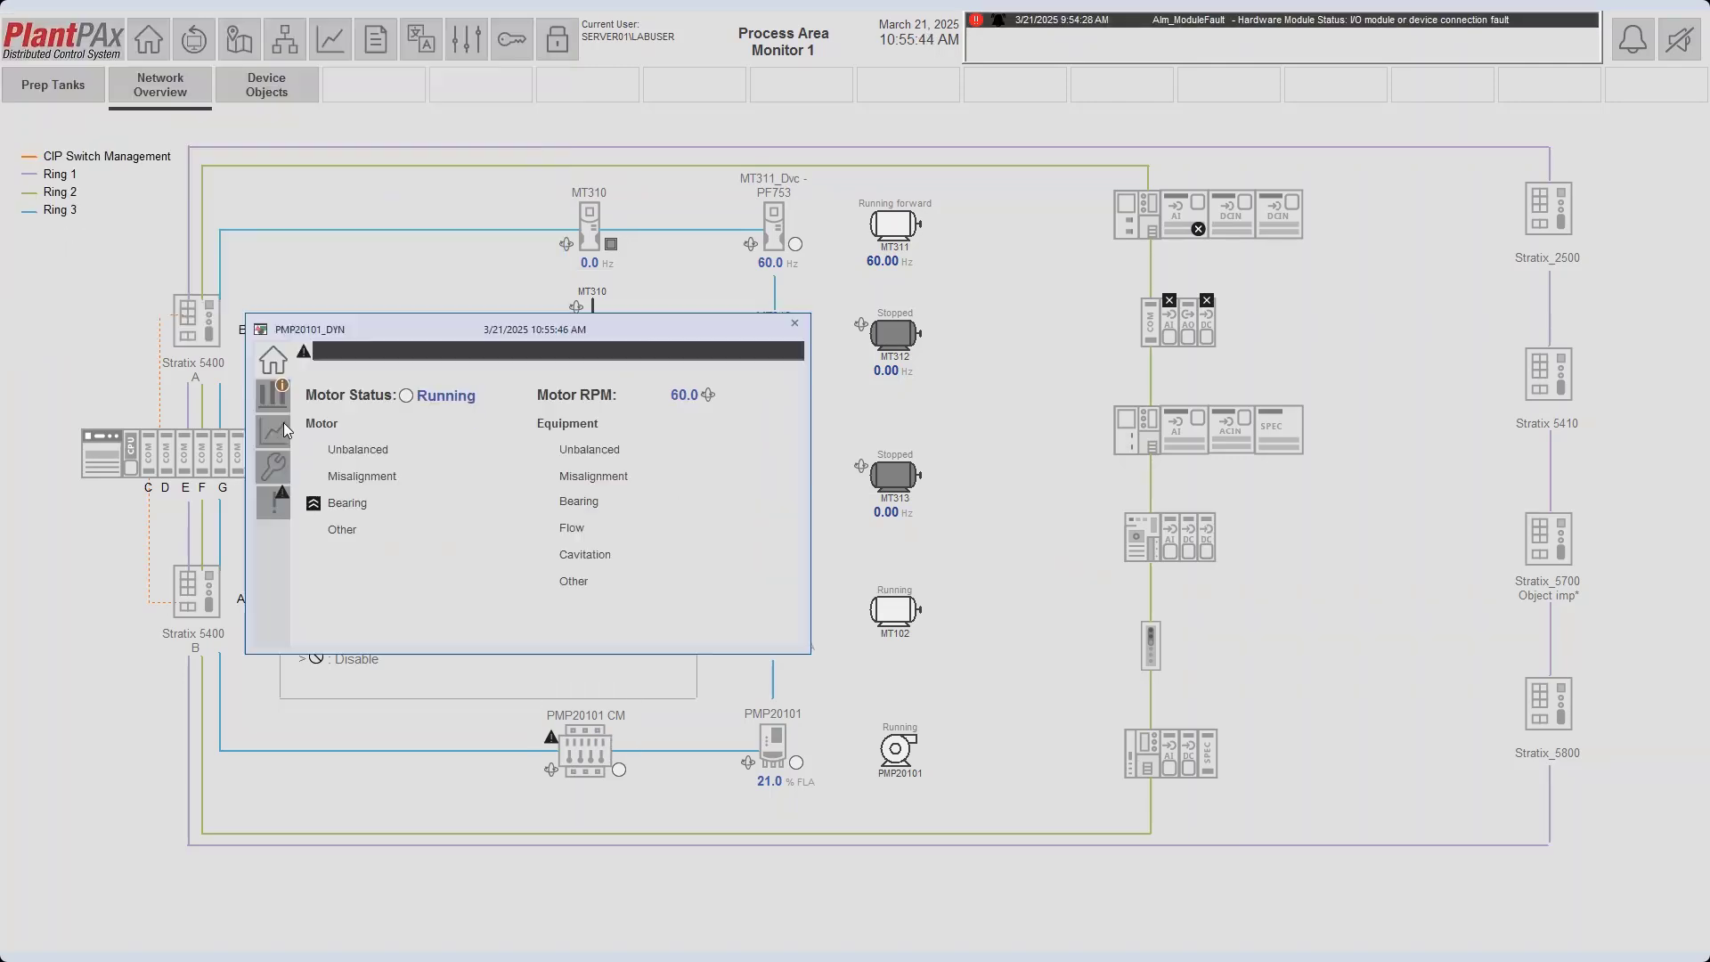
click(285, 504)
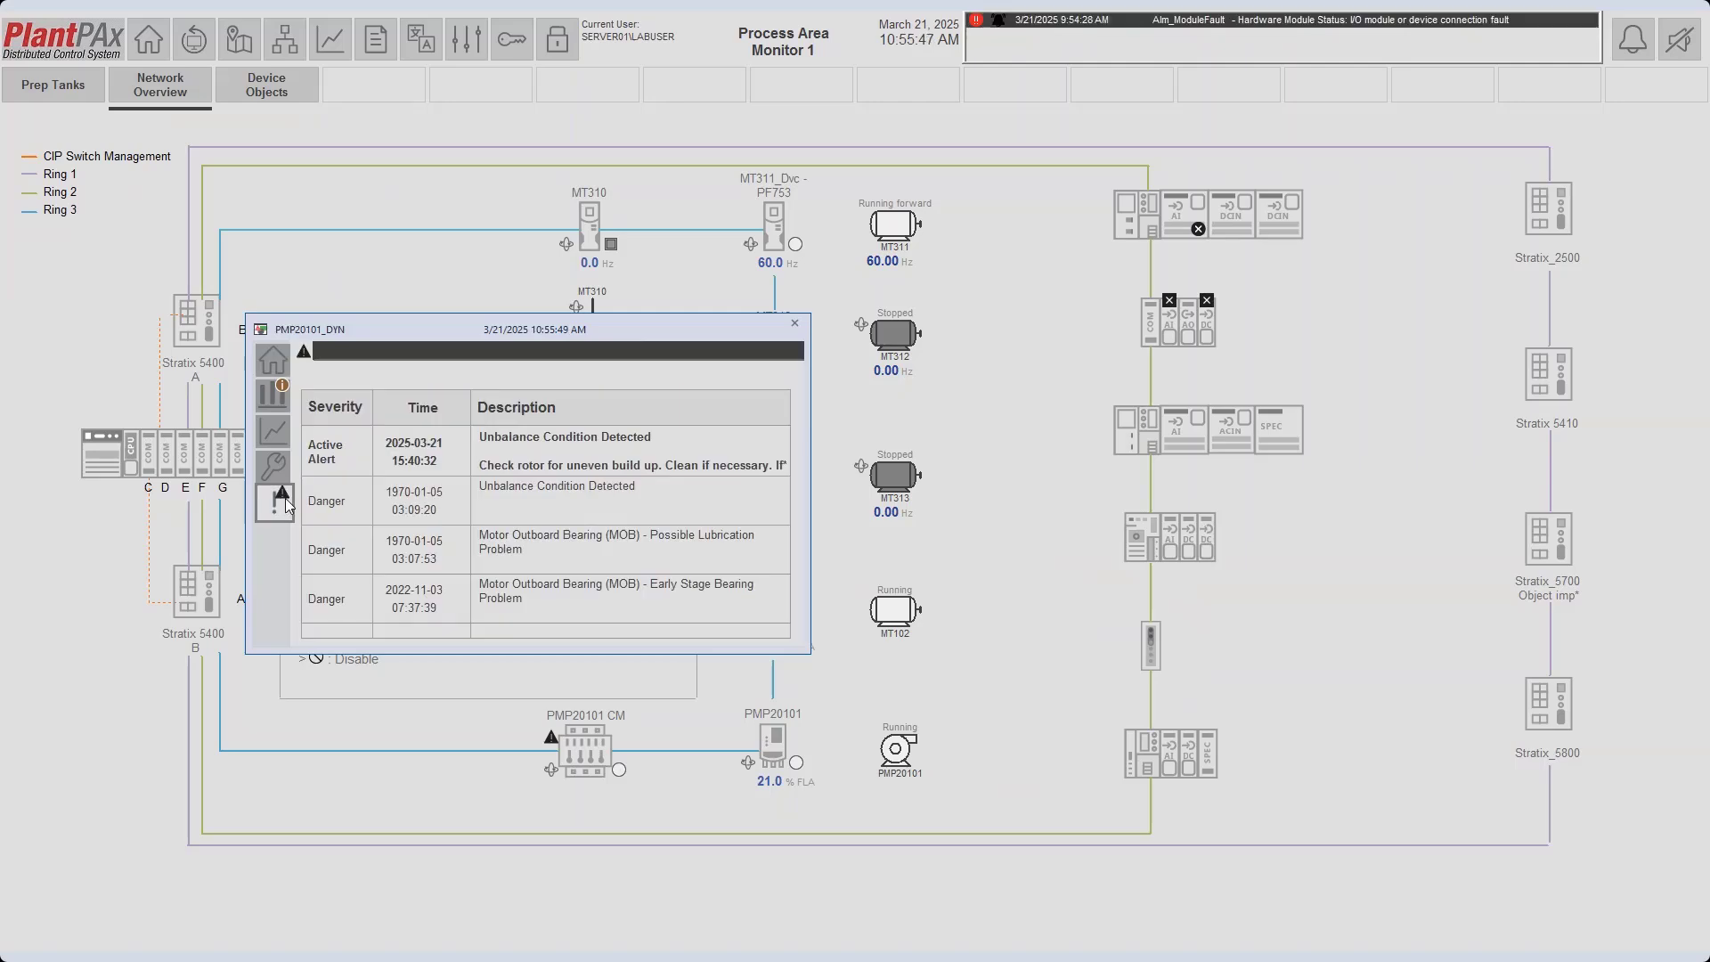
double_click(533, 461)
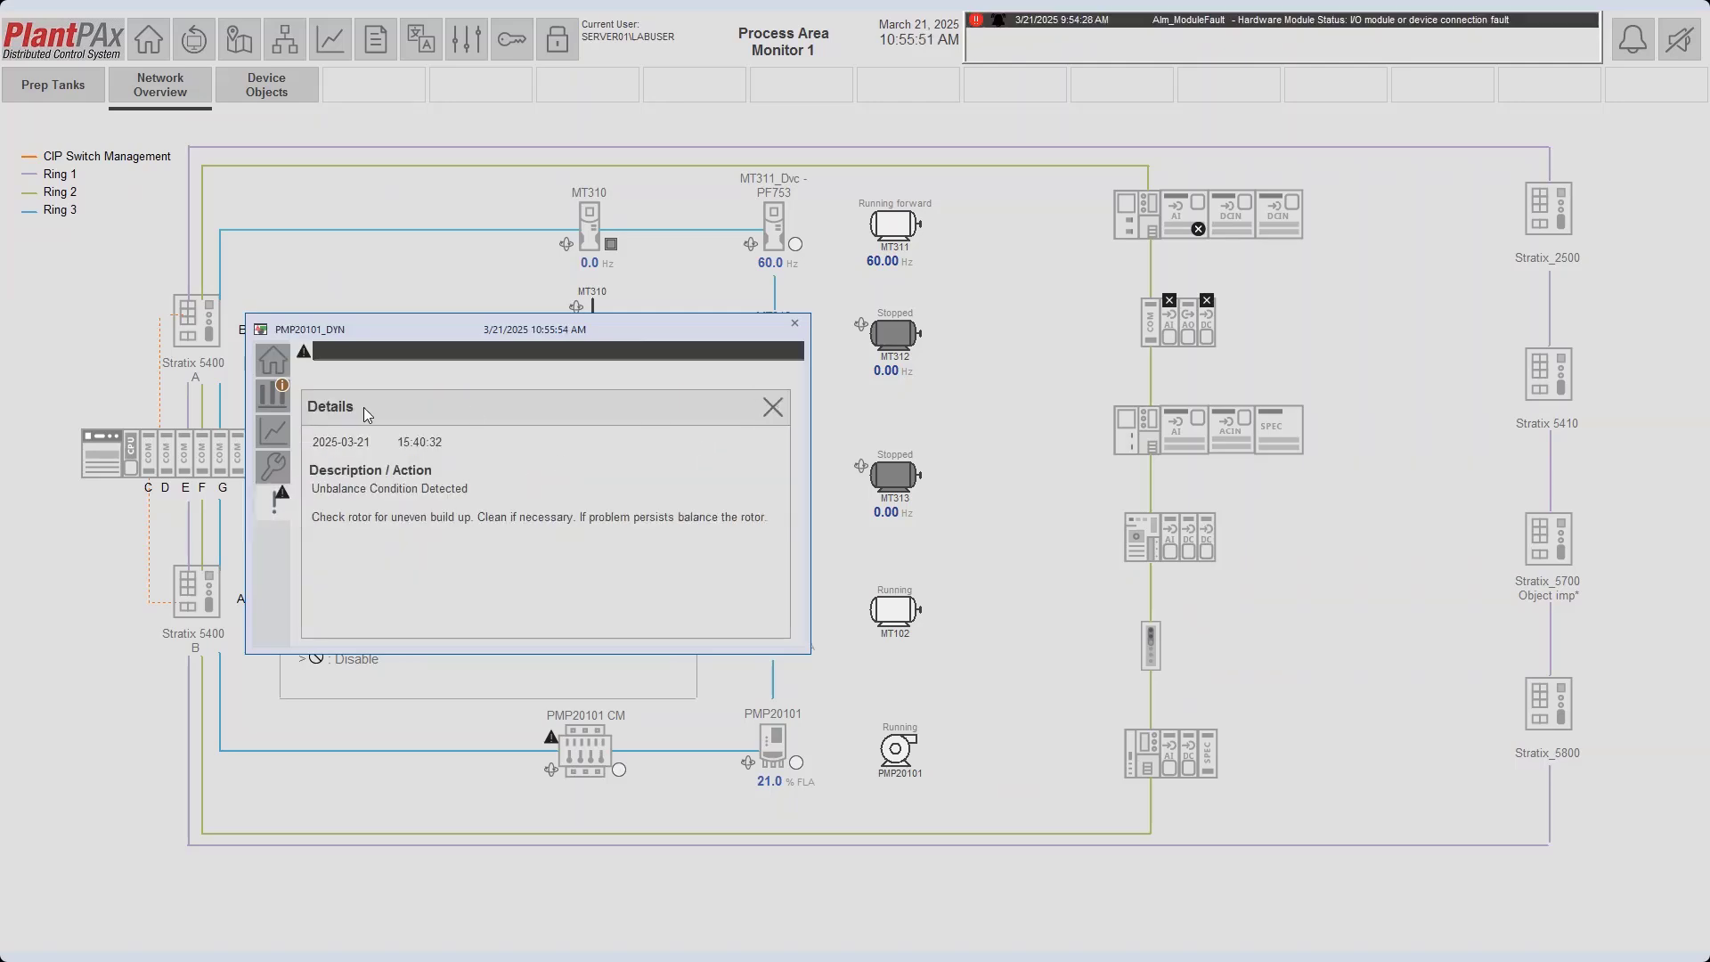
click(772, 407)
click(518, 567)
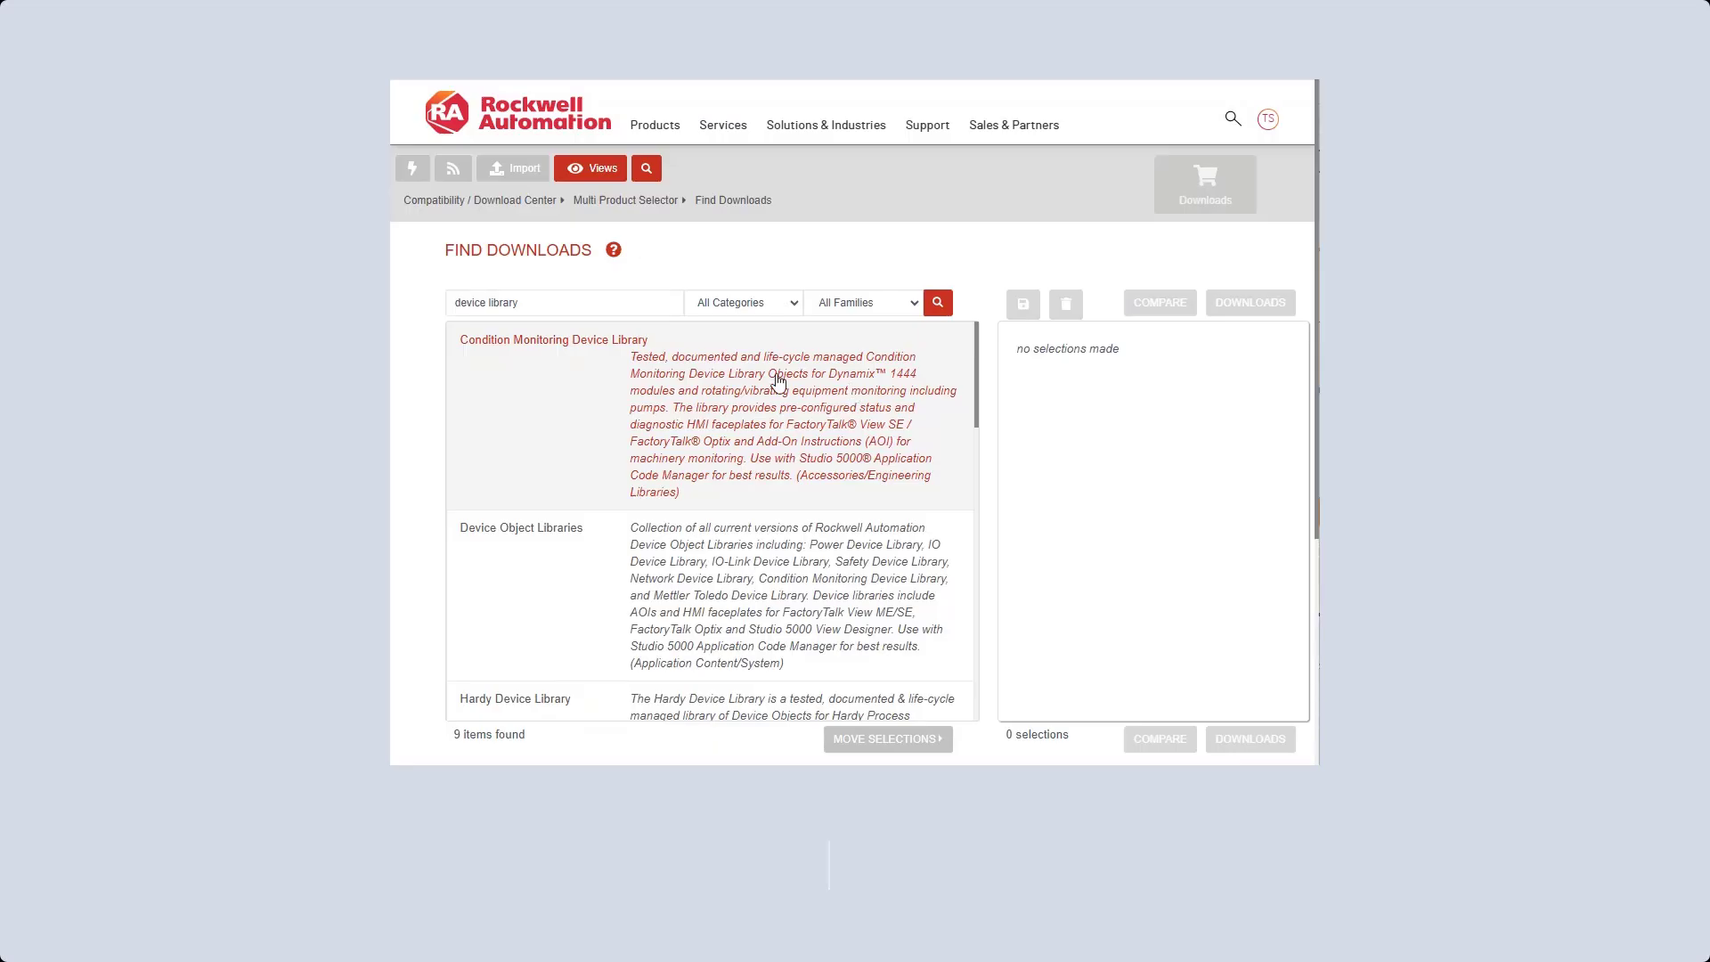
- Add Condition Monitoring 1.02.01, IO 5.05.01 and Power 3.05.01 device libraries to the selections
drag(888, 381, 1069, 374)
click(1033, 336)
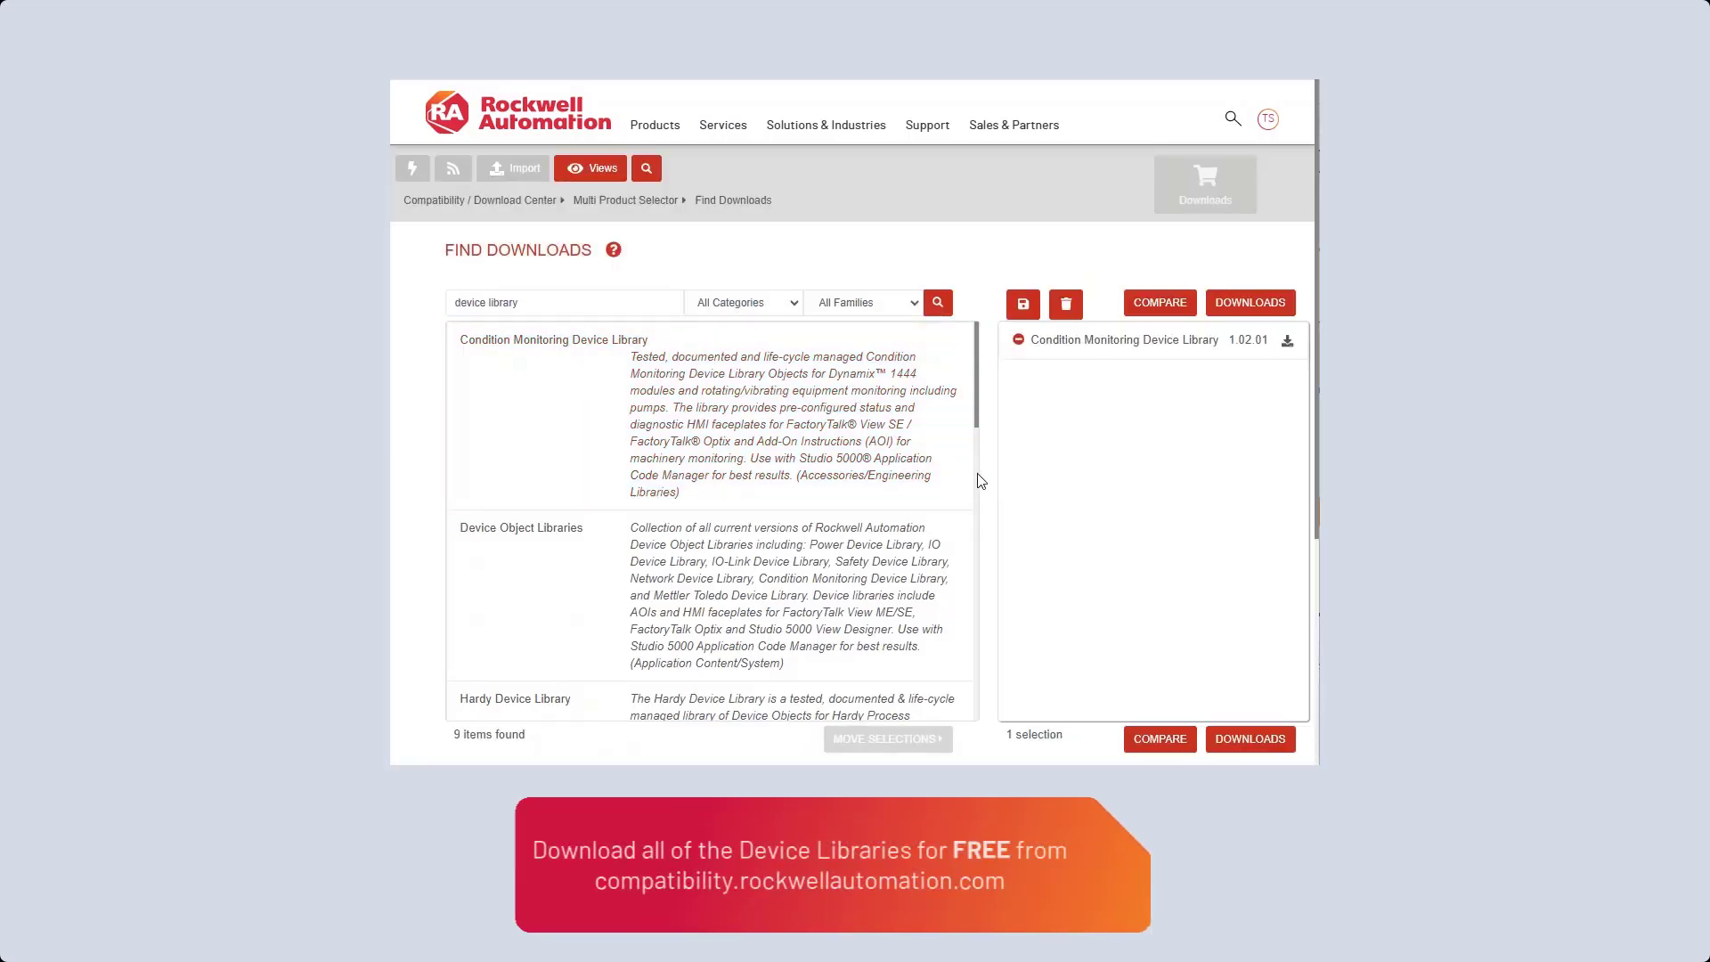
scroll(980, 480, down, 6)
drag(709, 467, 1051, 374)
click(1029, 356)
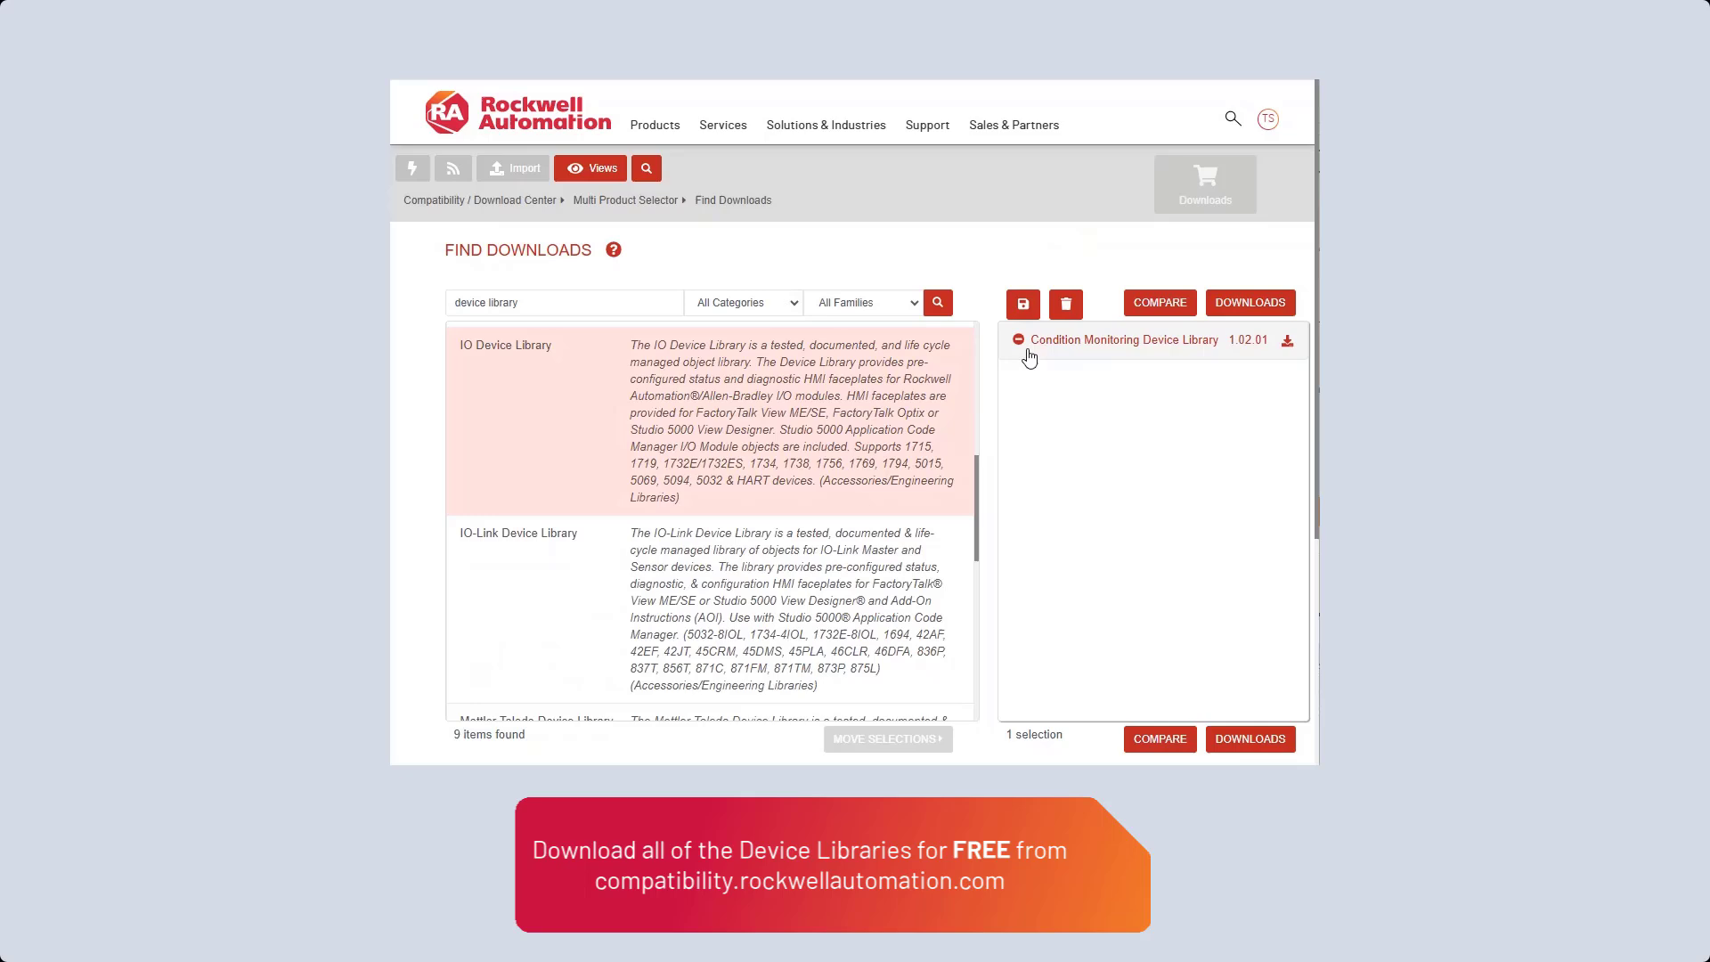
scroll(980, 589, down, 8)
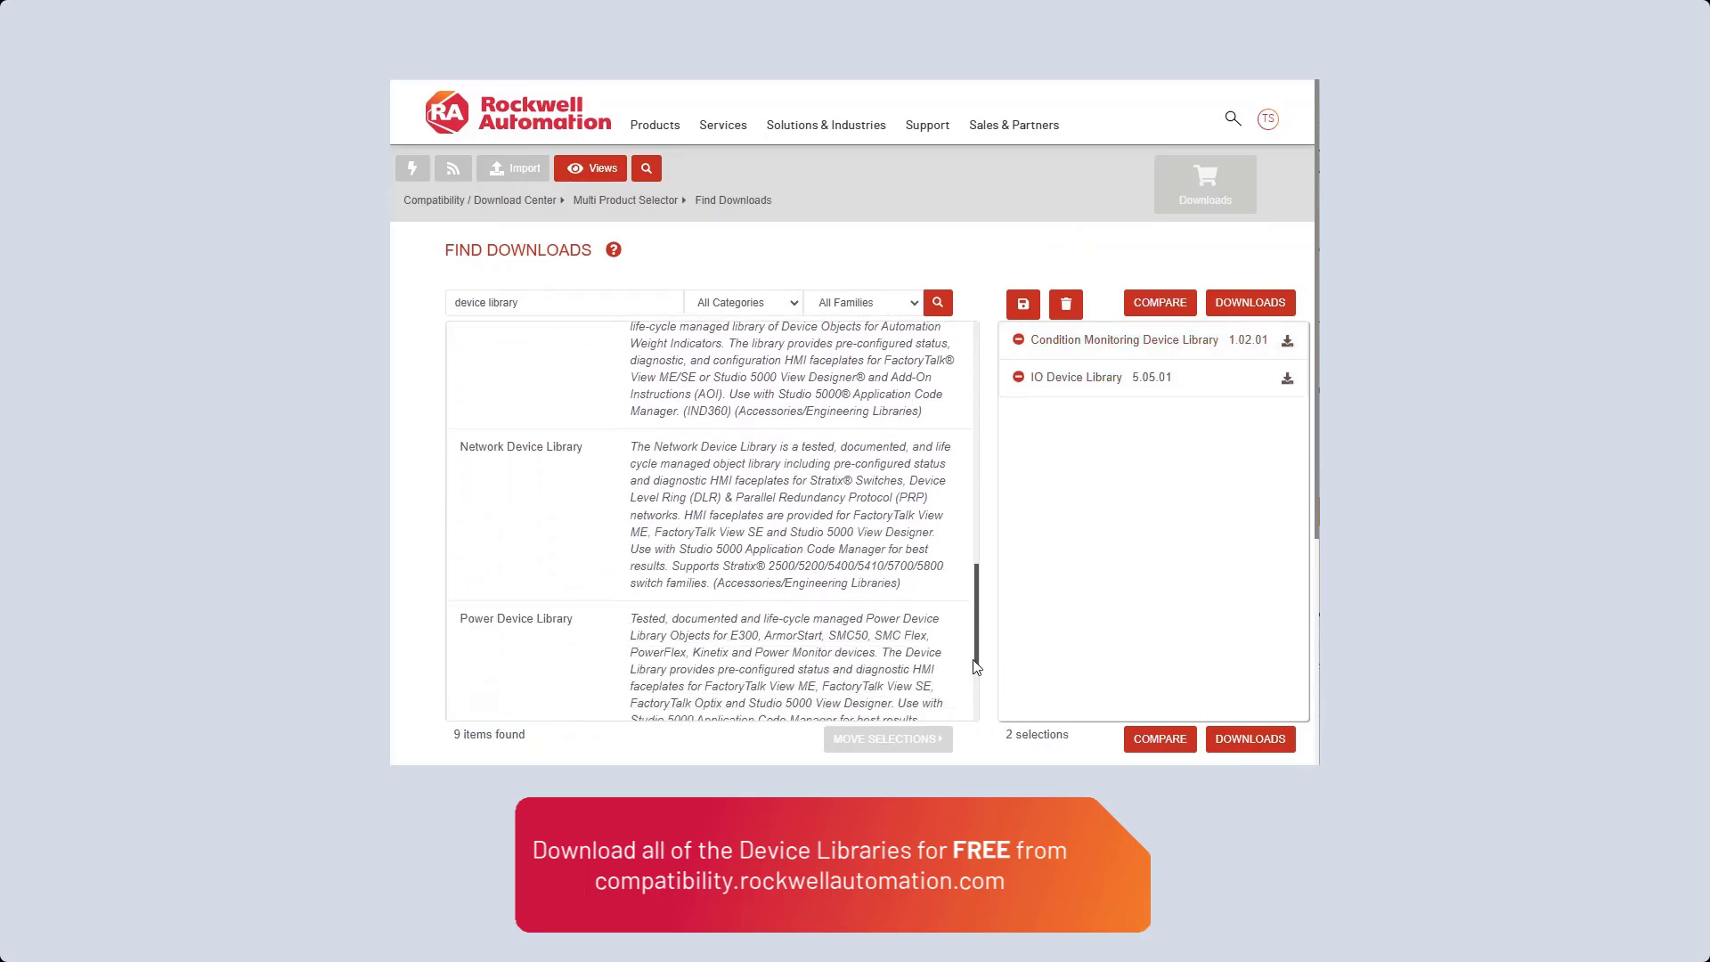
click(808, 561)
click(1046, 340)
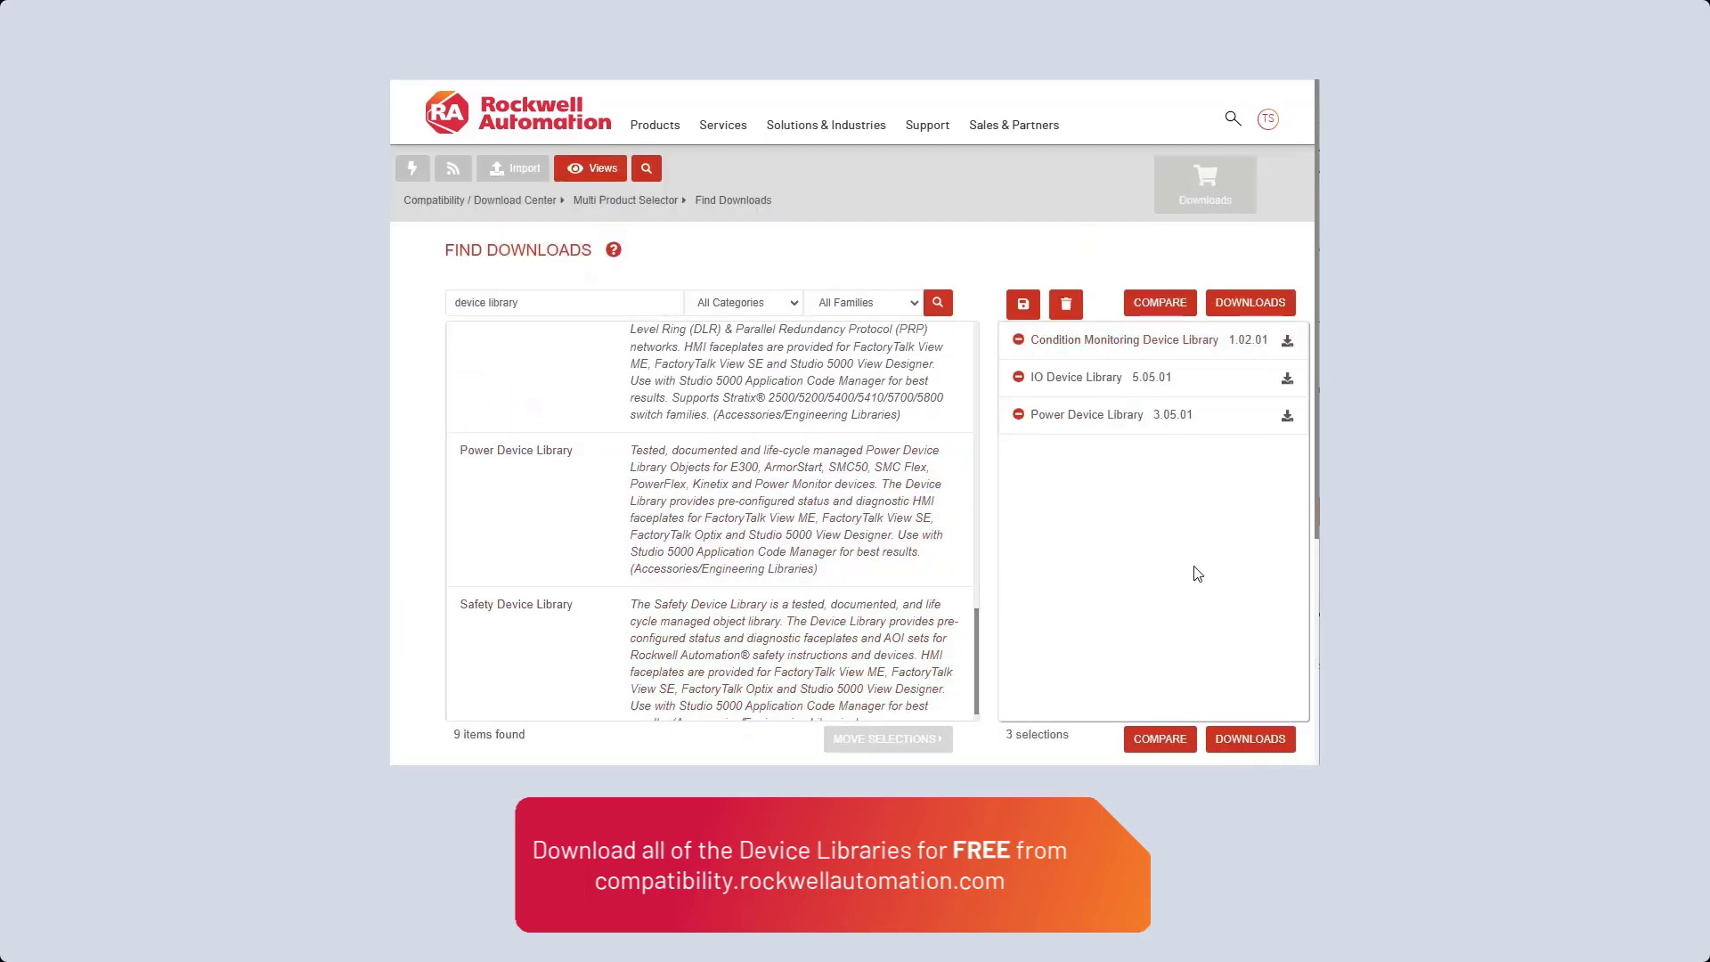